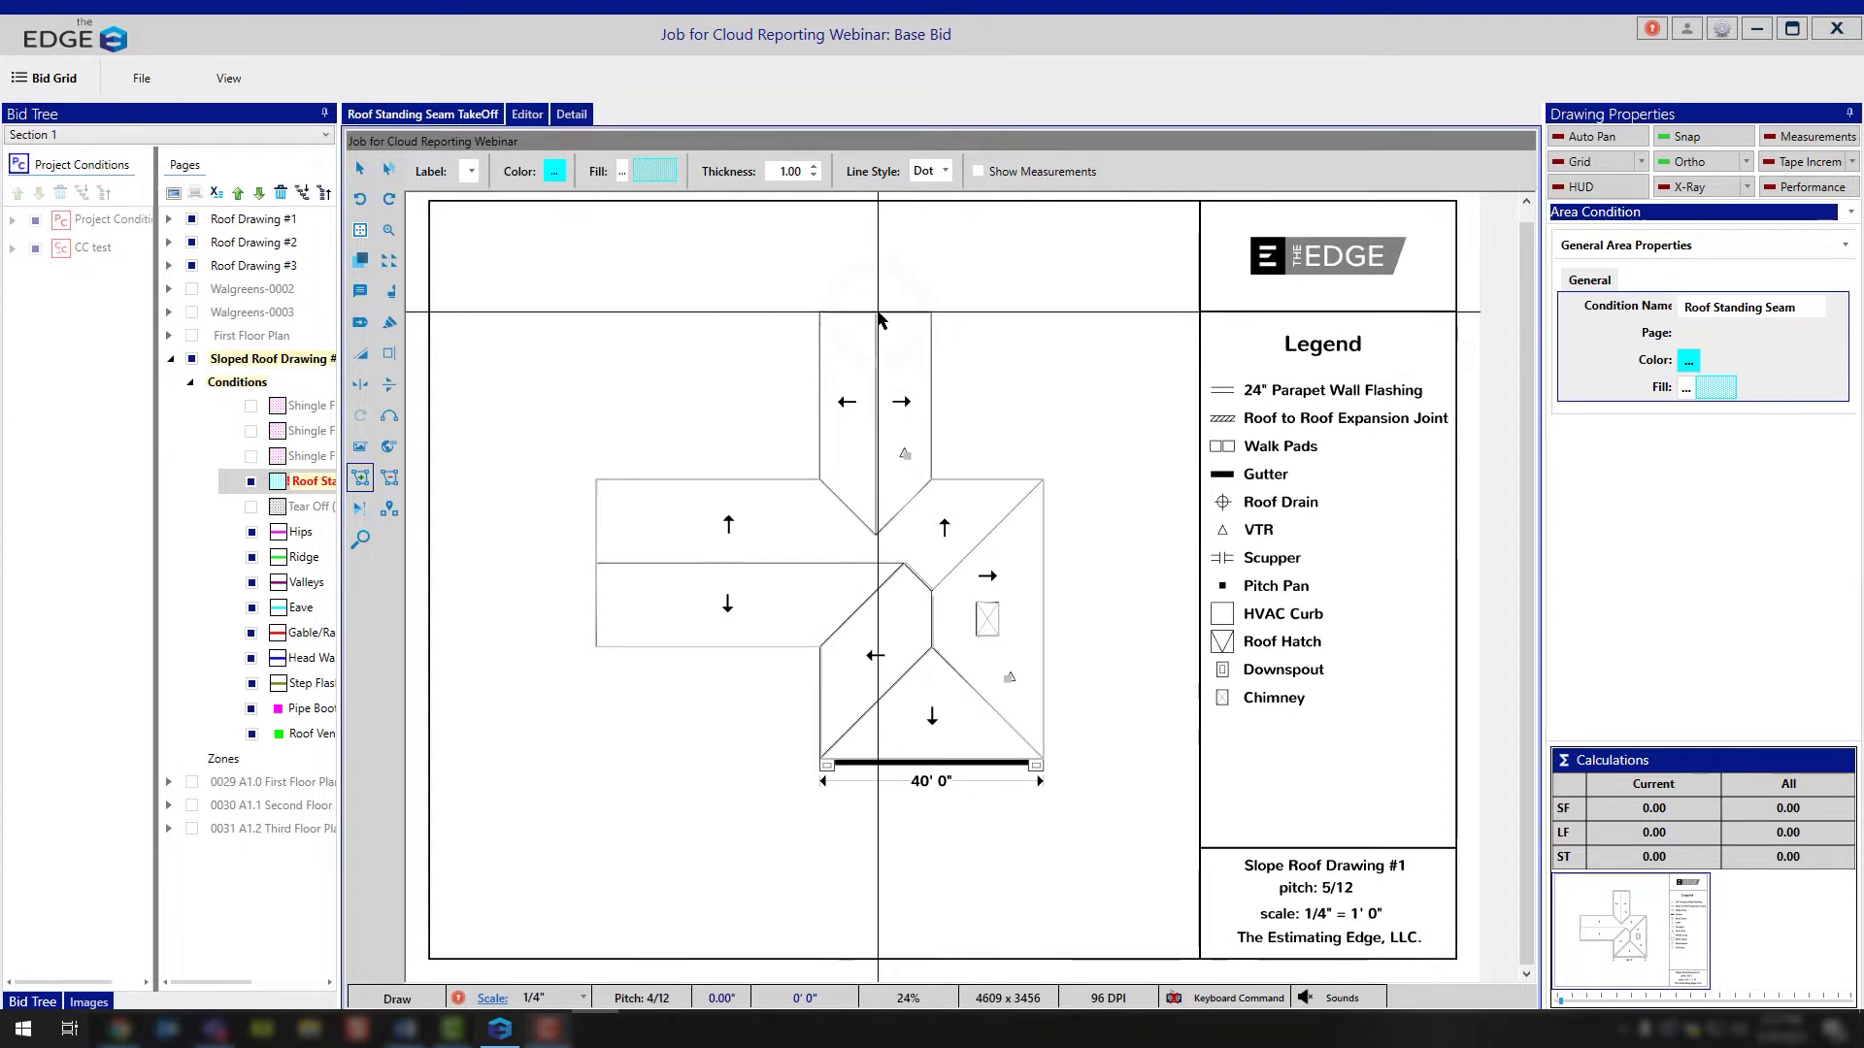
Trace the top wing's left and right halves as two standing-seam areas totalling 735.05 SF and 198.45 LF
click(876, 313)
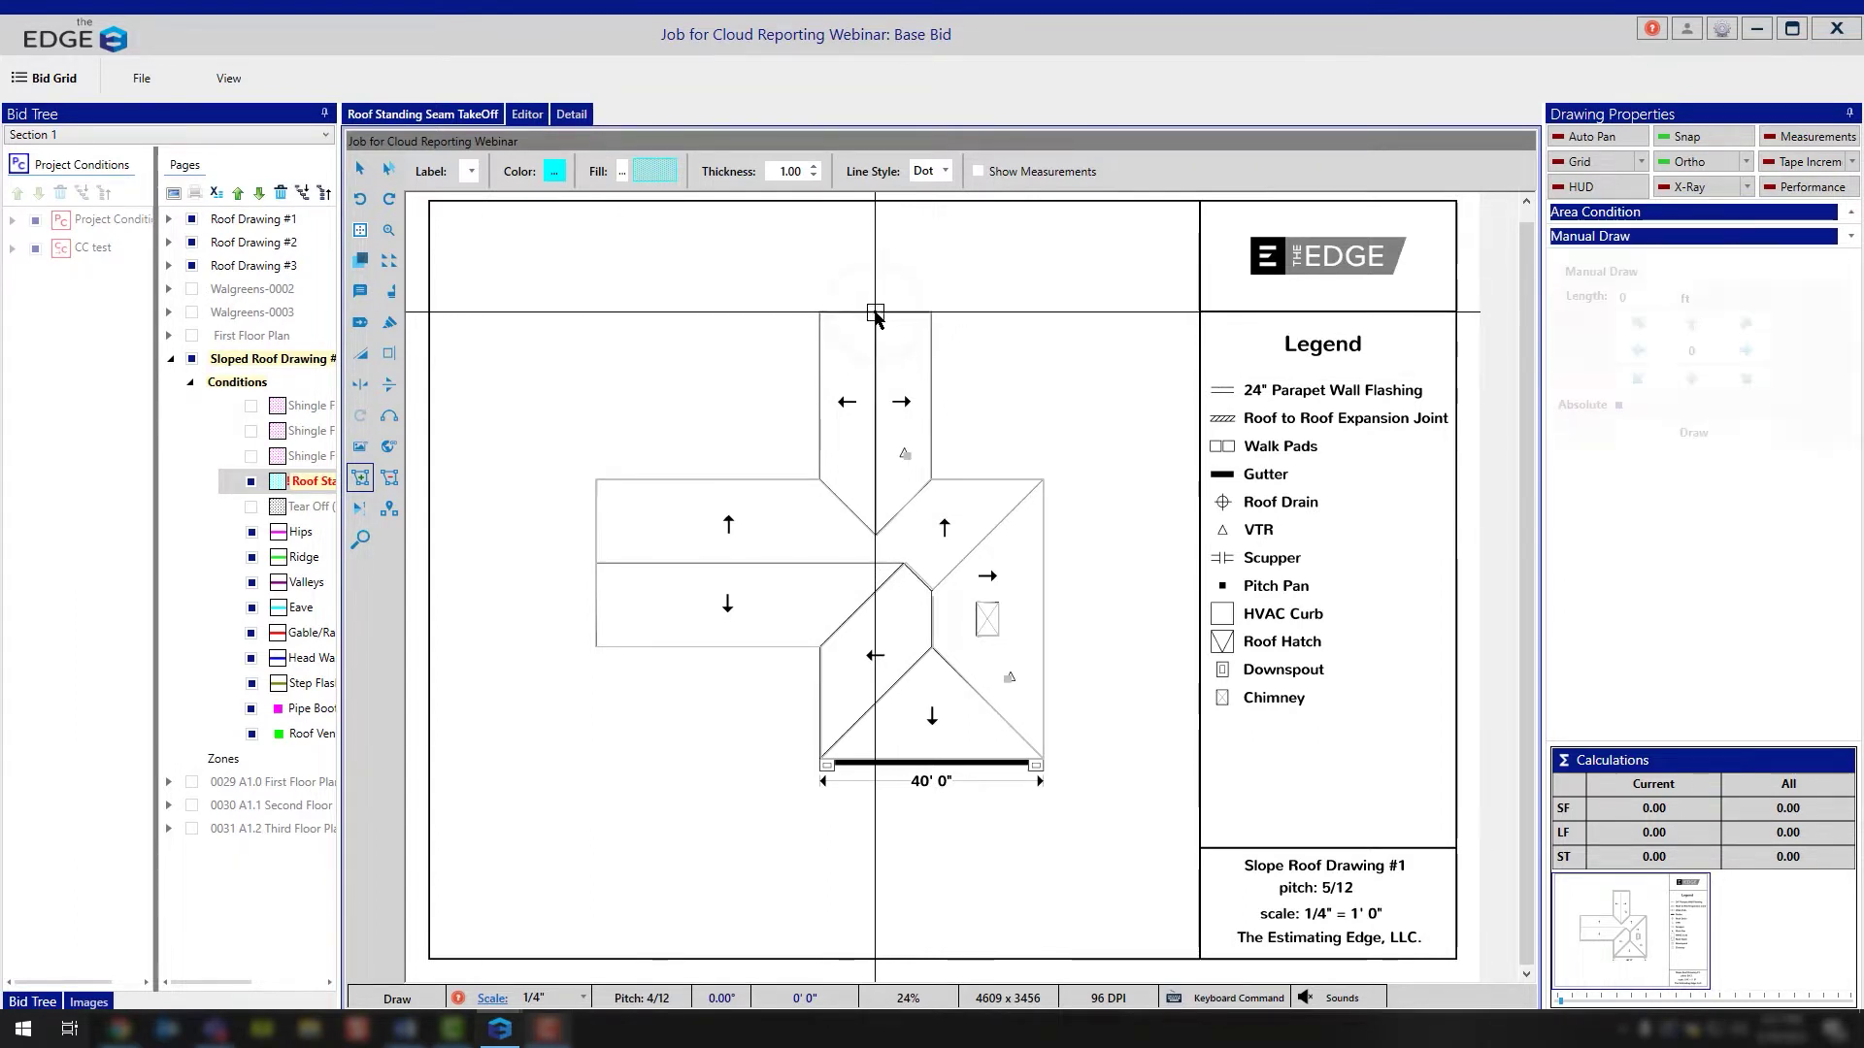
click(876, 535)
click(818, 477)
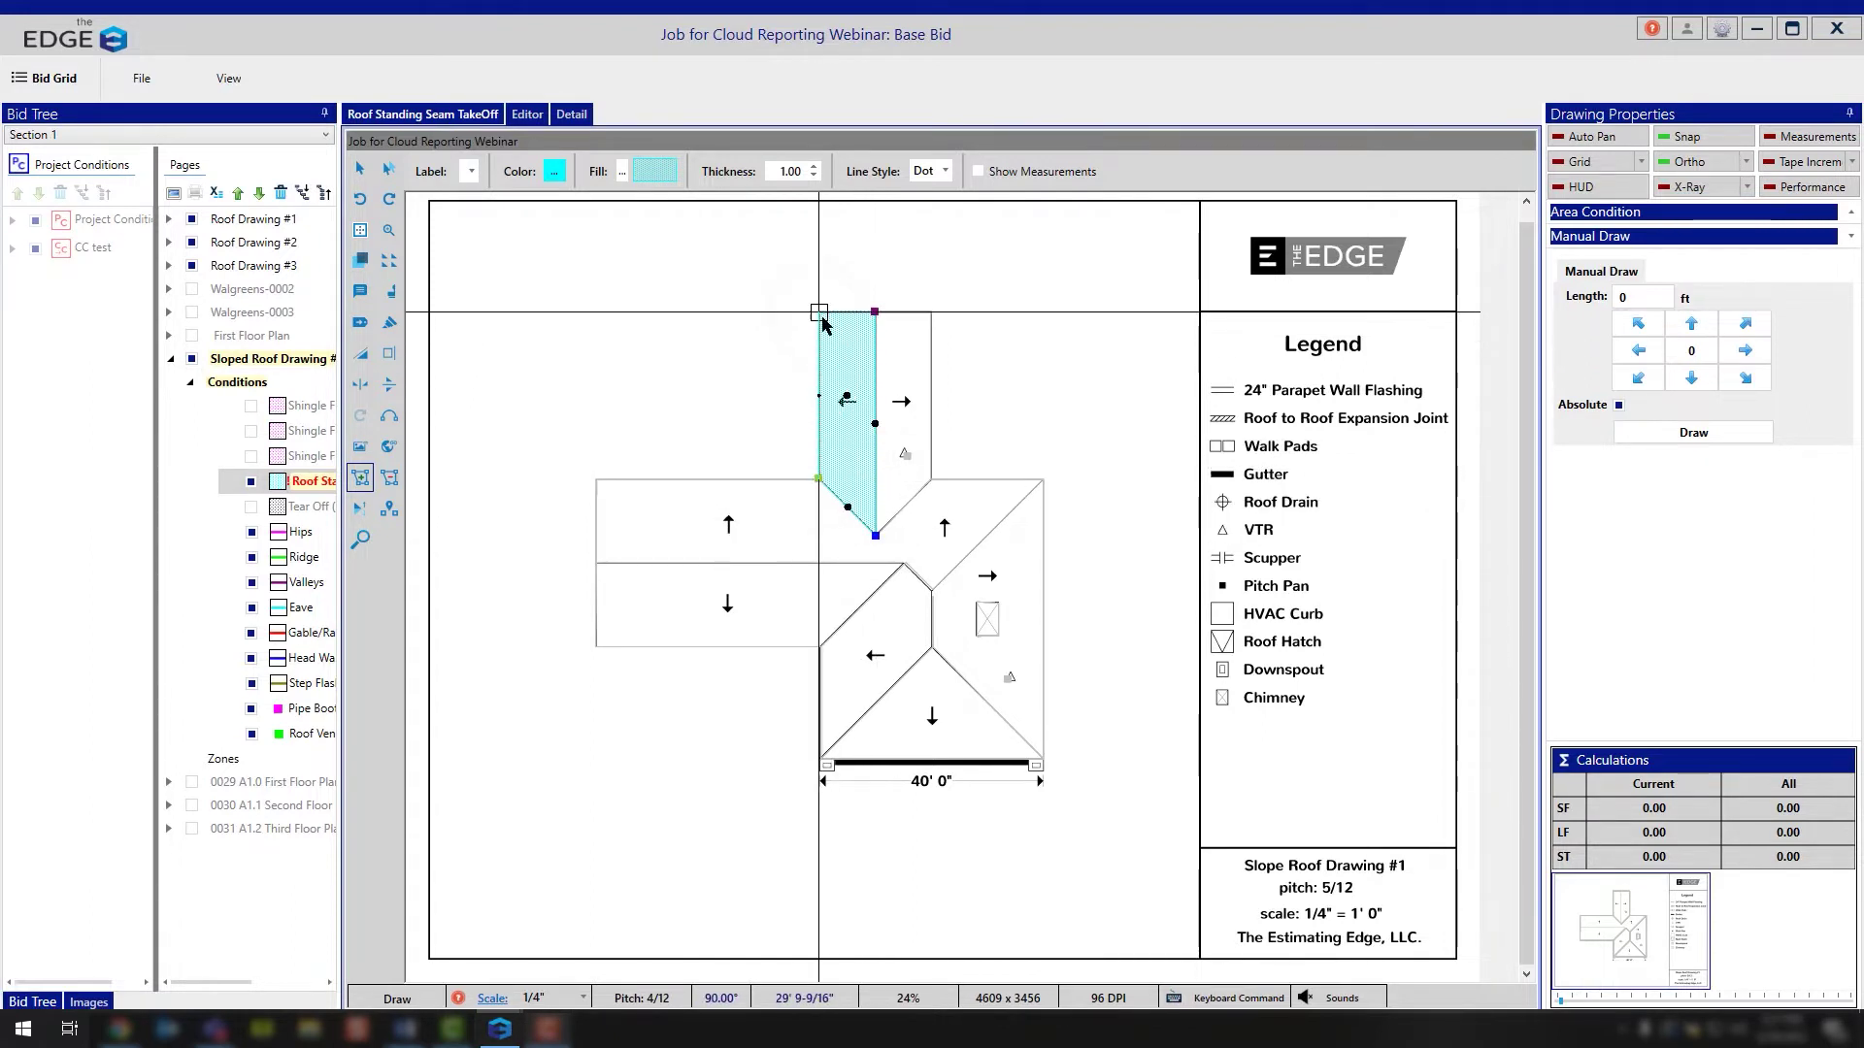
double_click(819, 313)
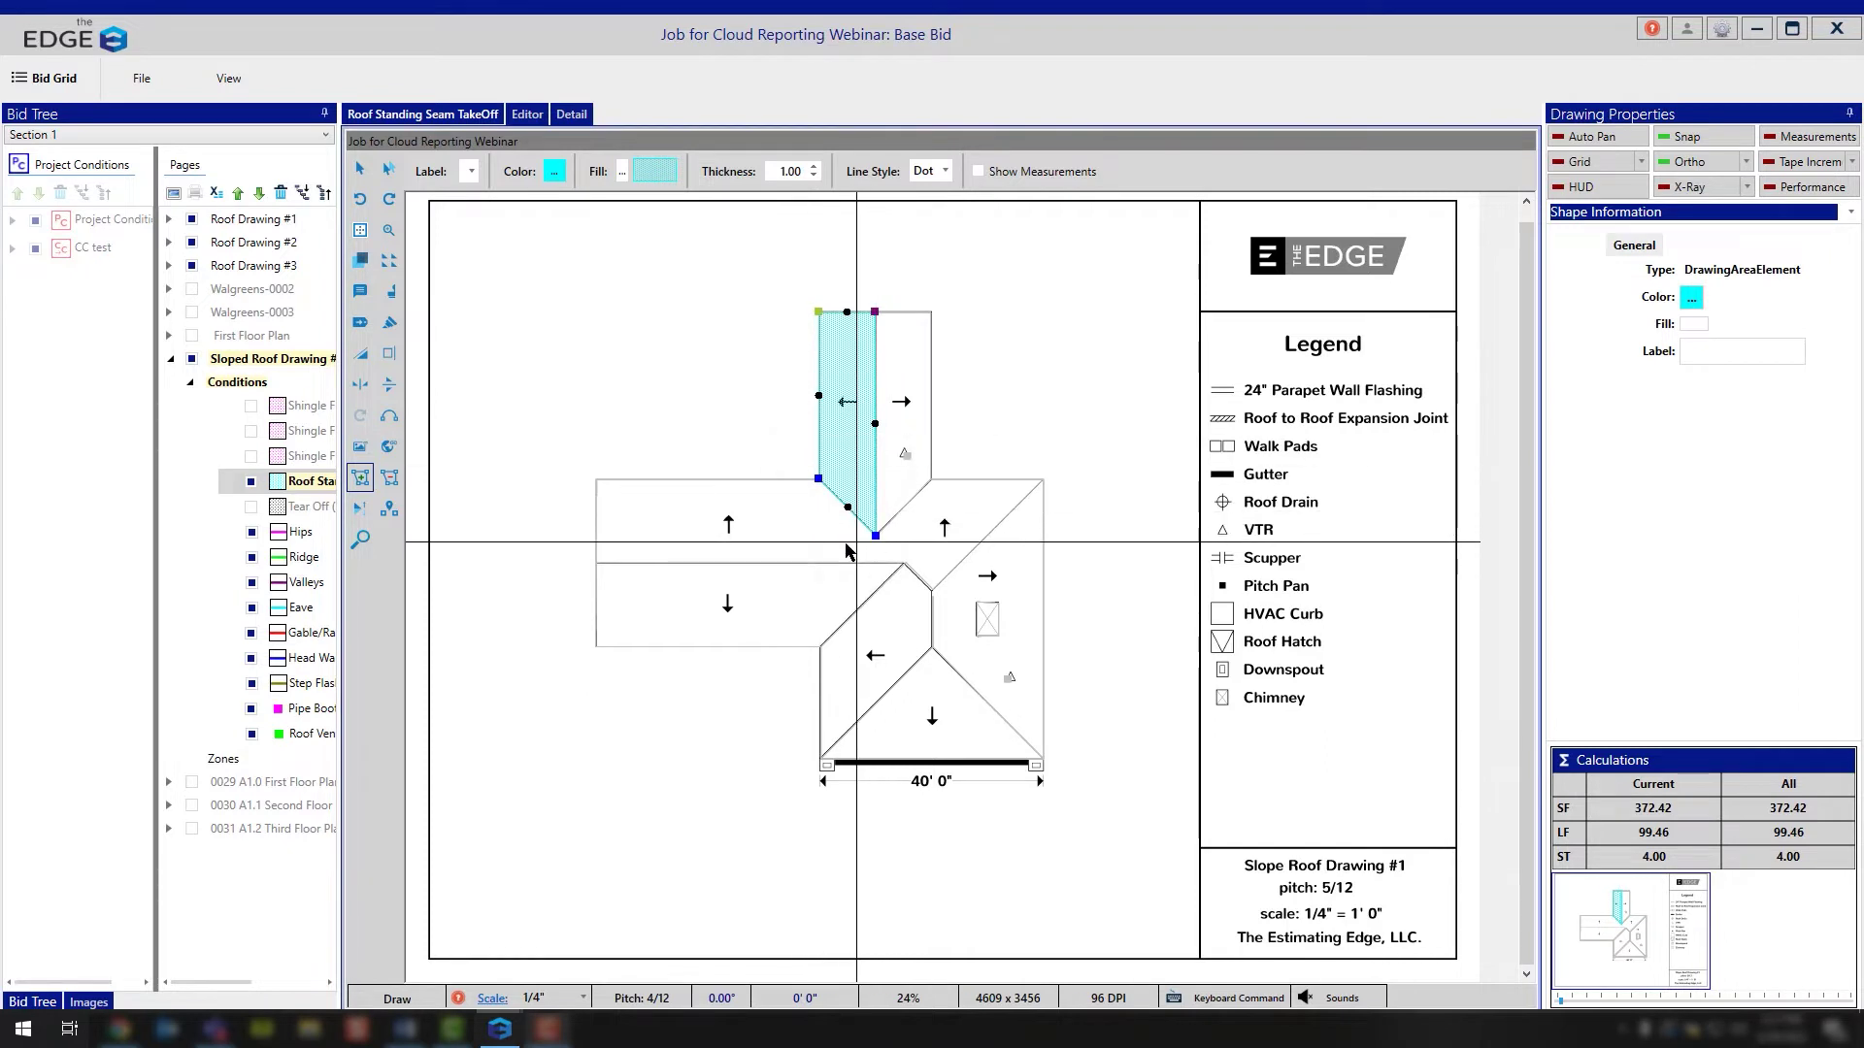
click(875, 312)
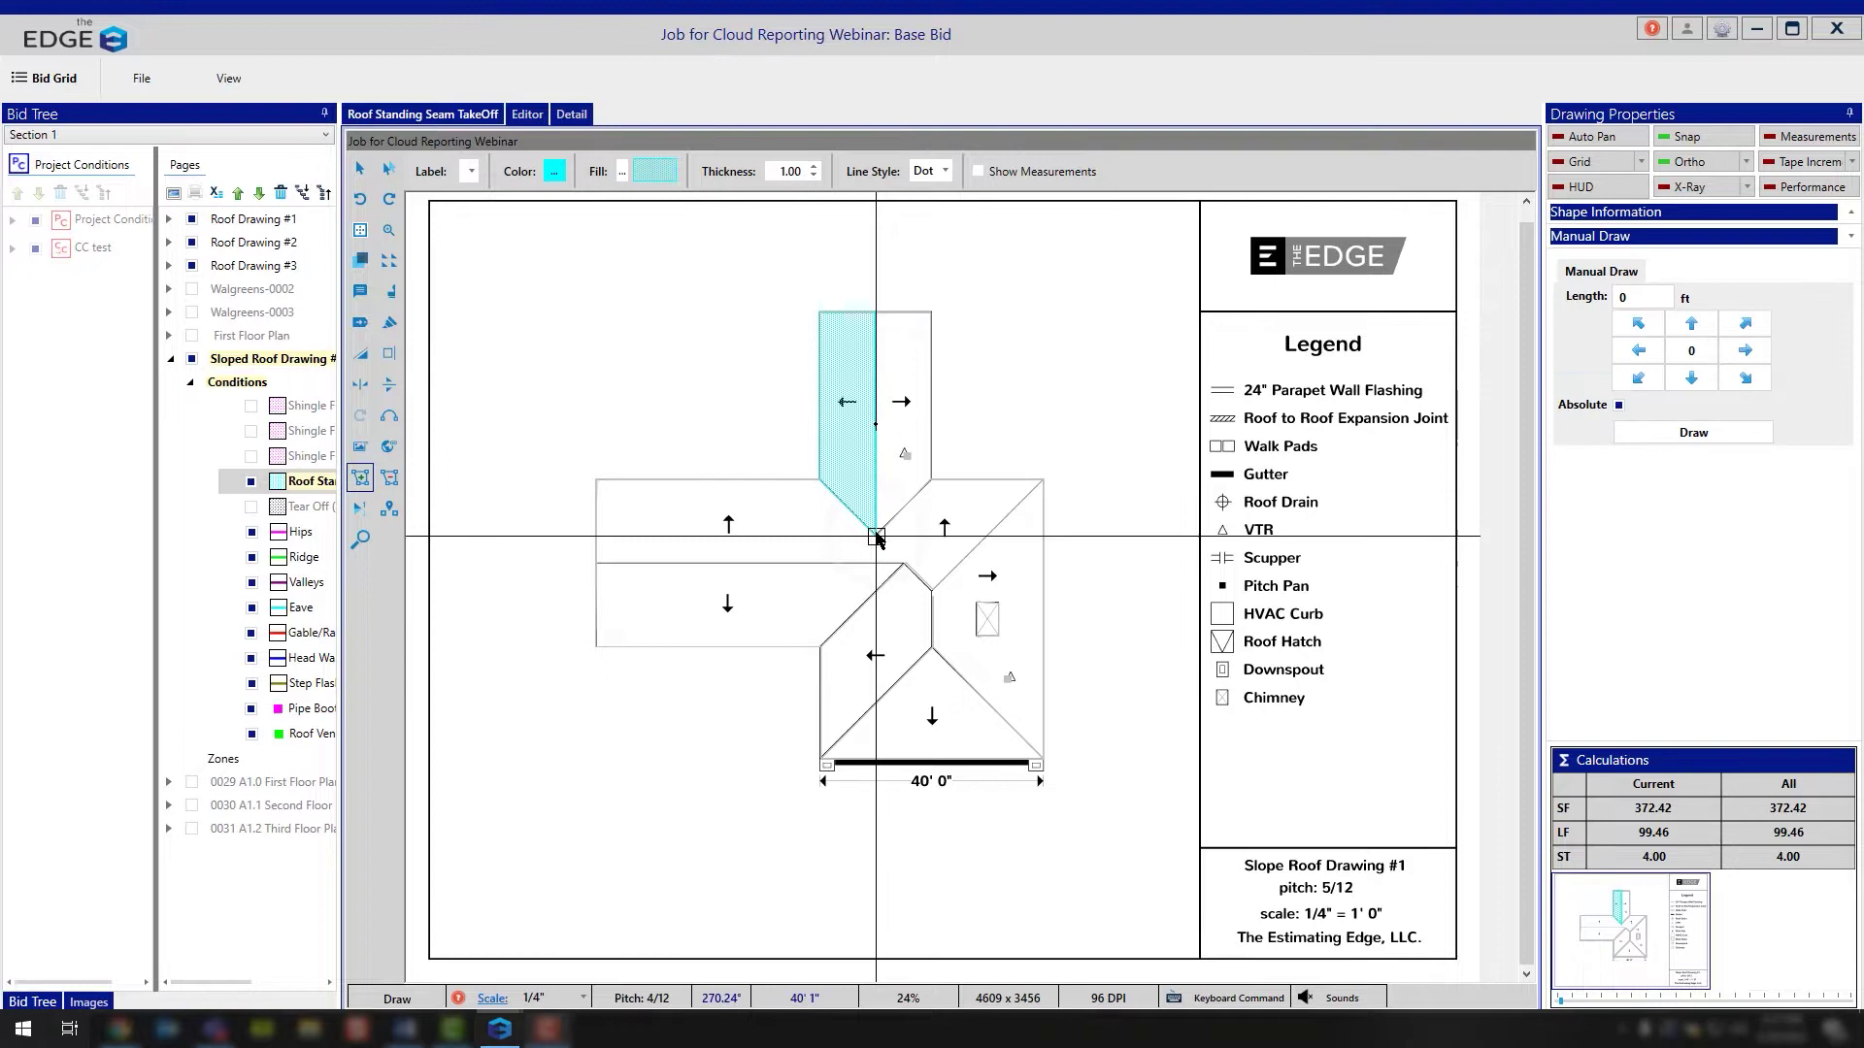
click(932, 480)
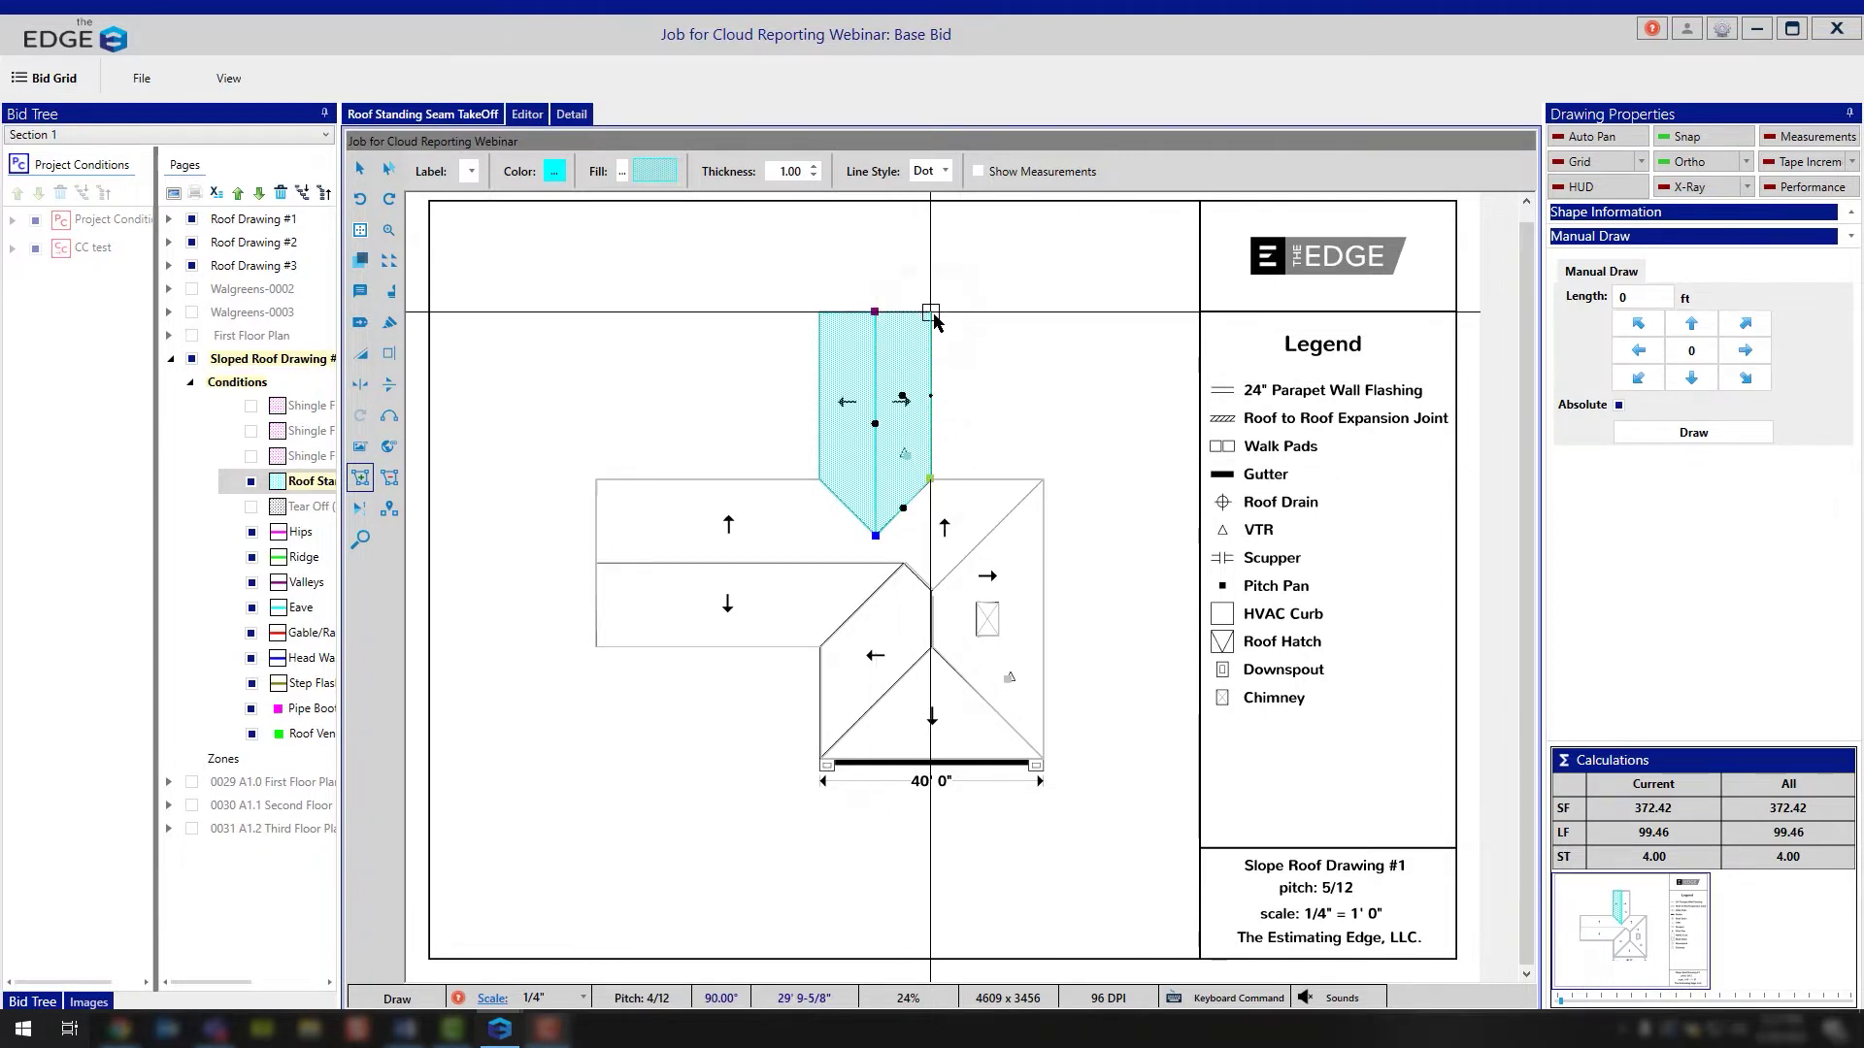
click(930, 313)
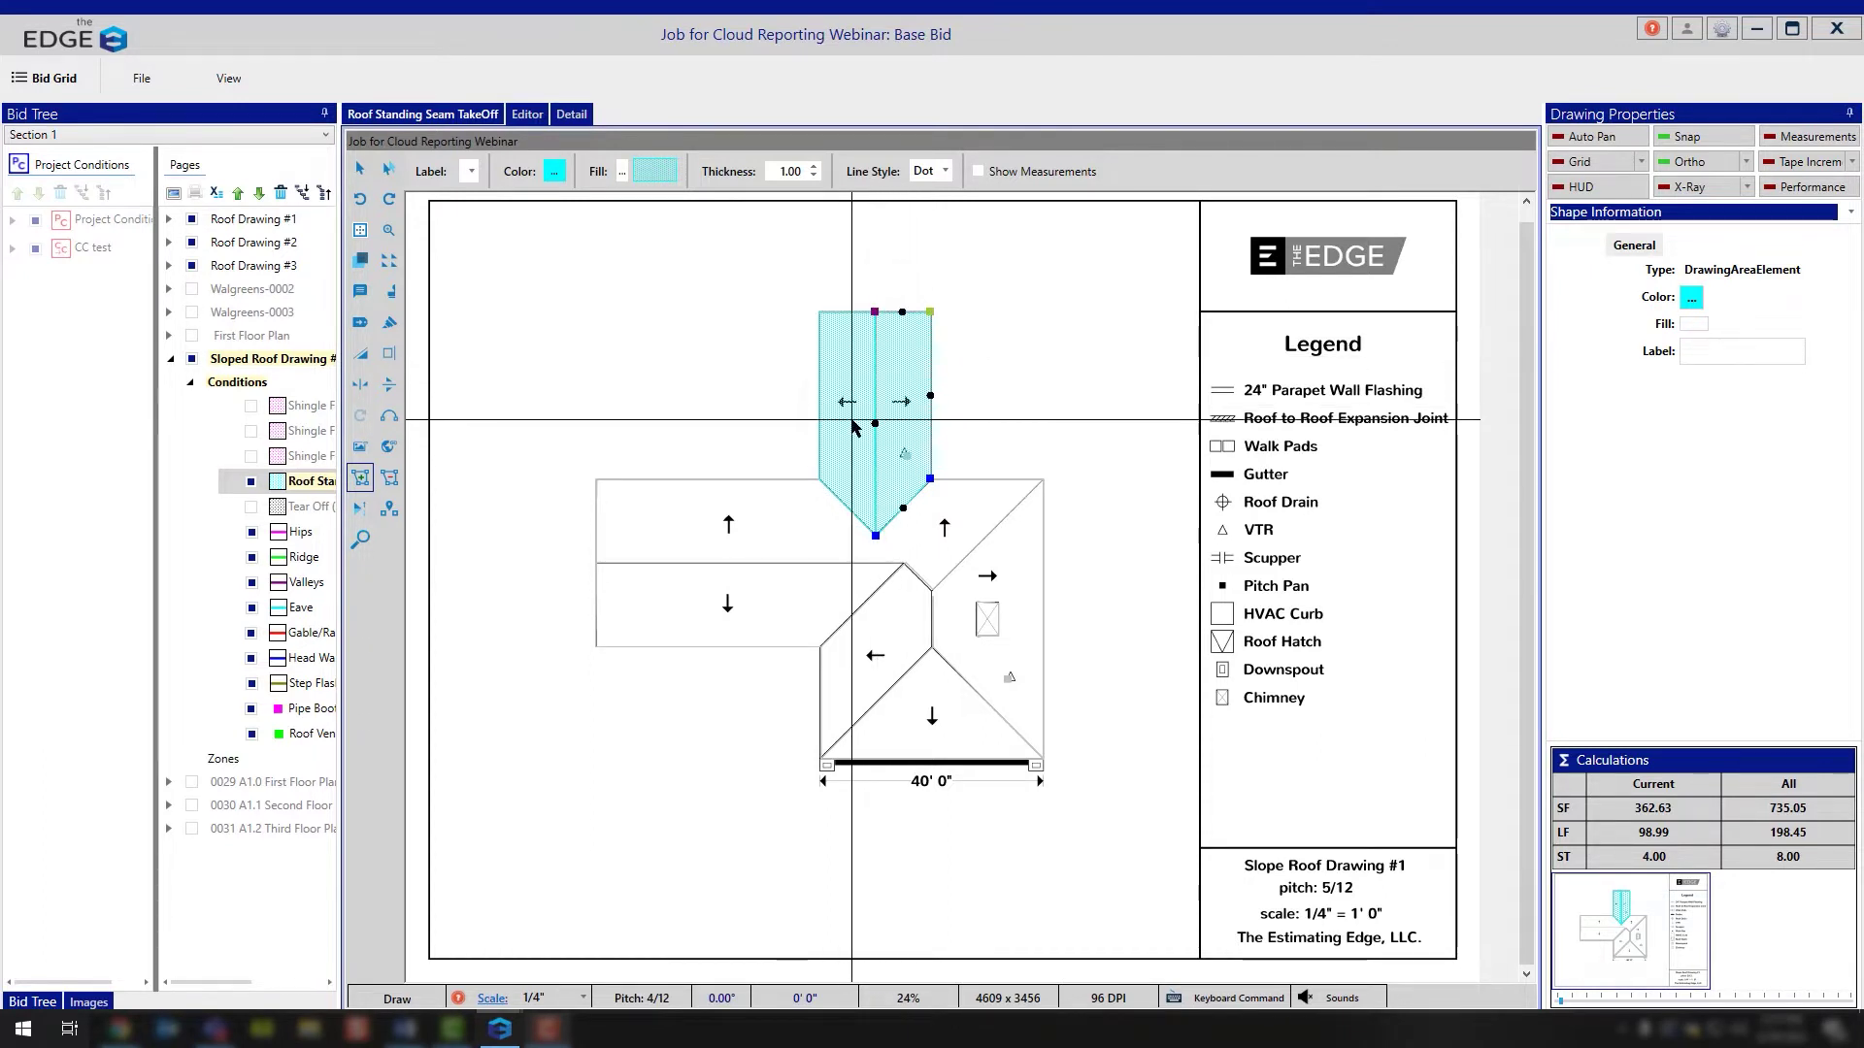
Trace the horizontal wing's upper band as a closed standing-seam area
click(595, 562)
click(595, 479)
click(818, 478)
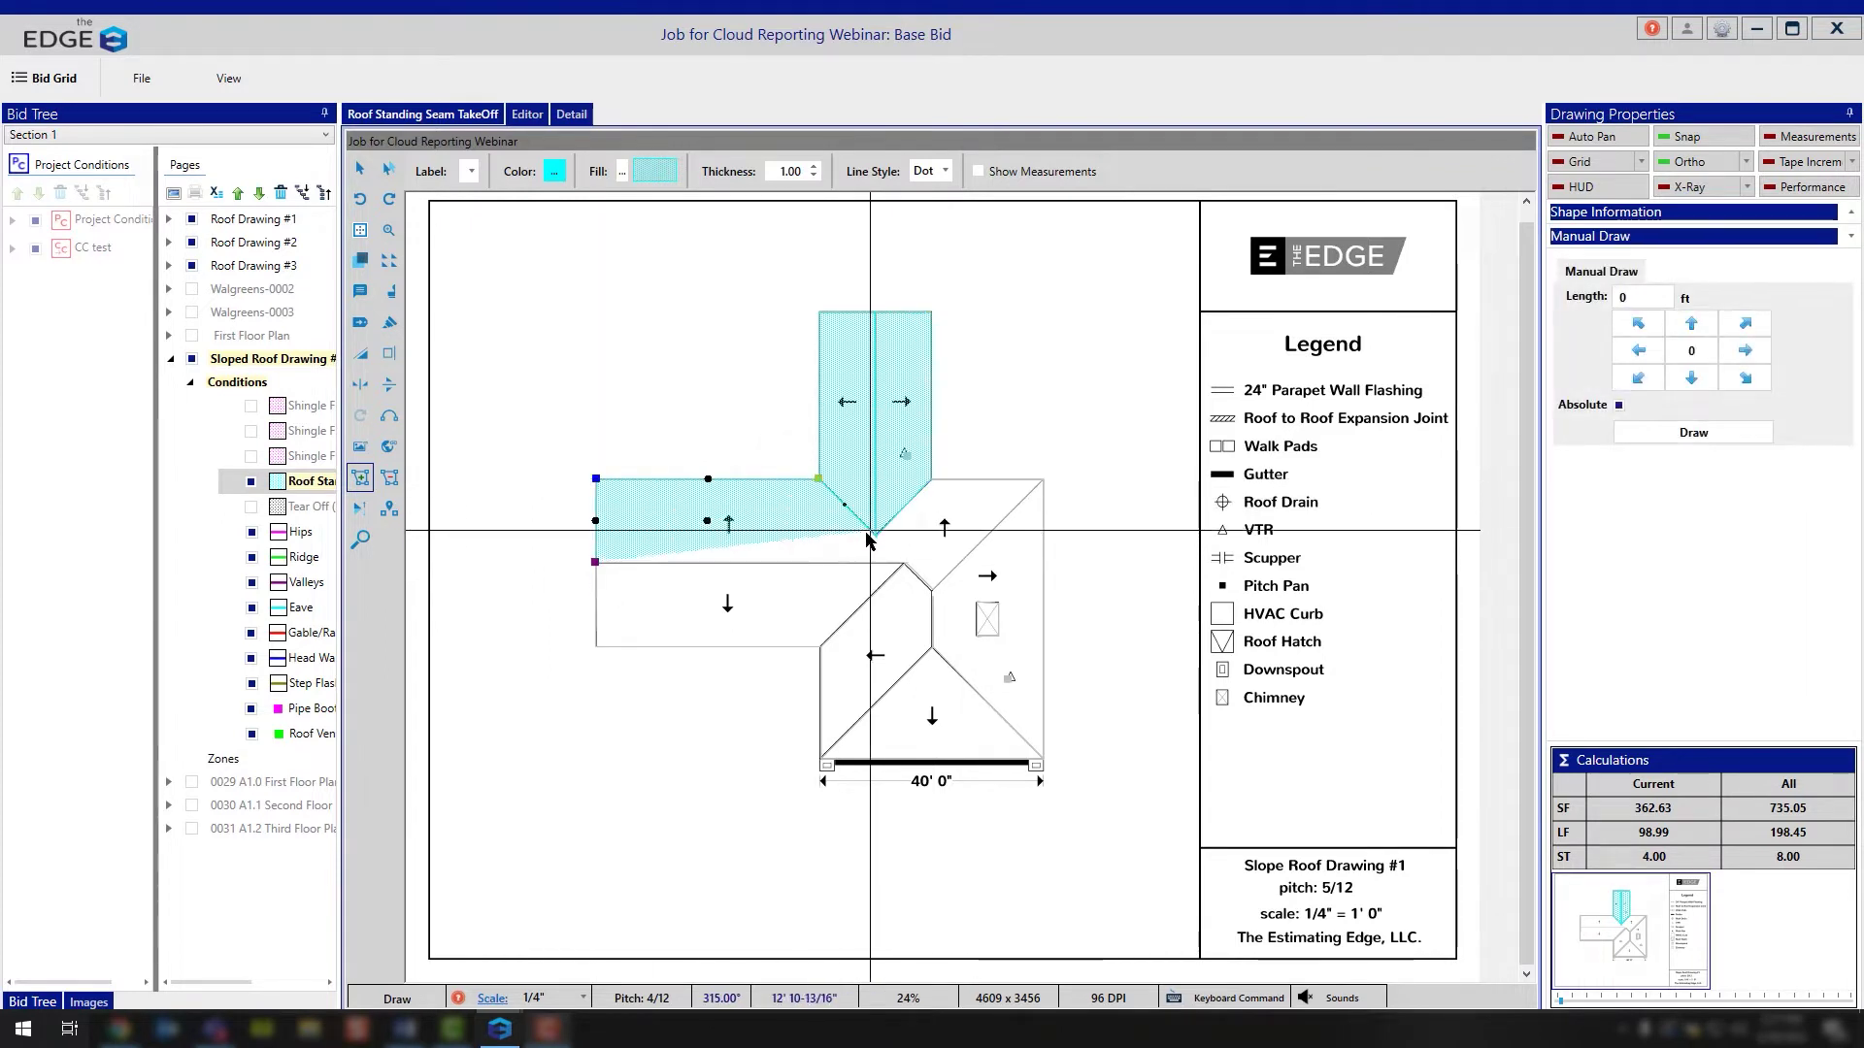
click(876, 535)
click(930, 478)
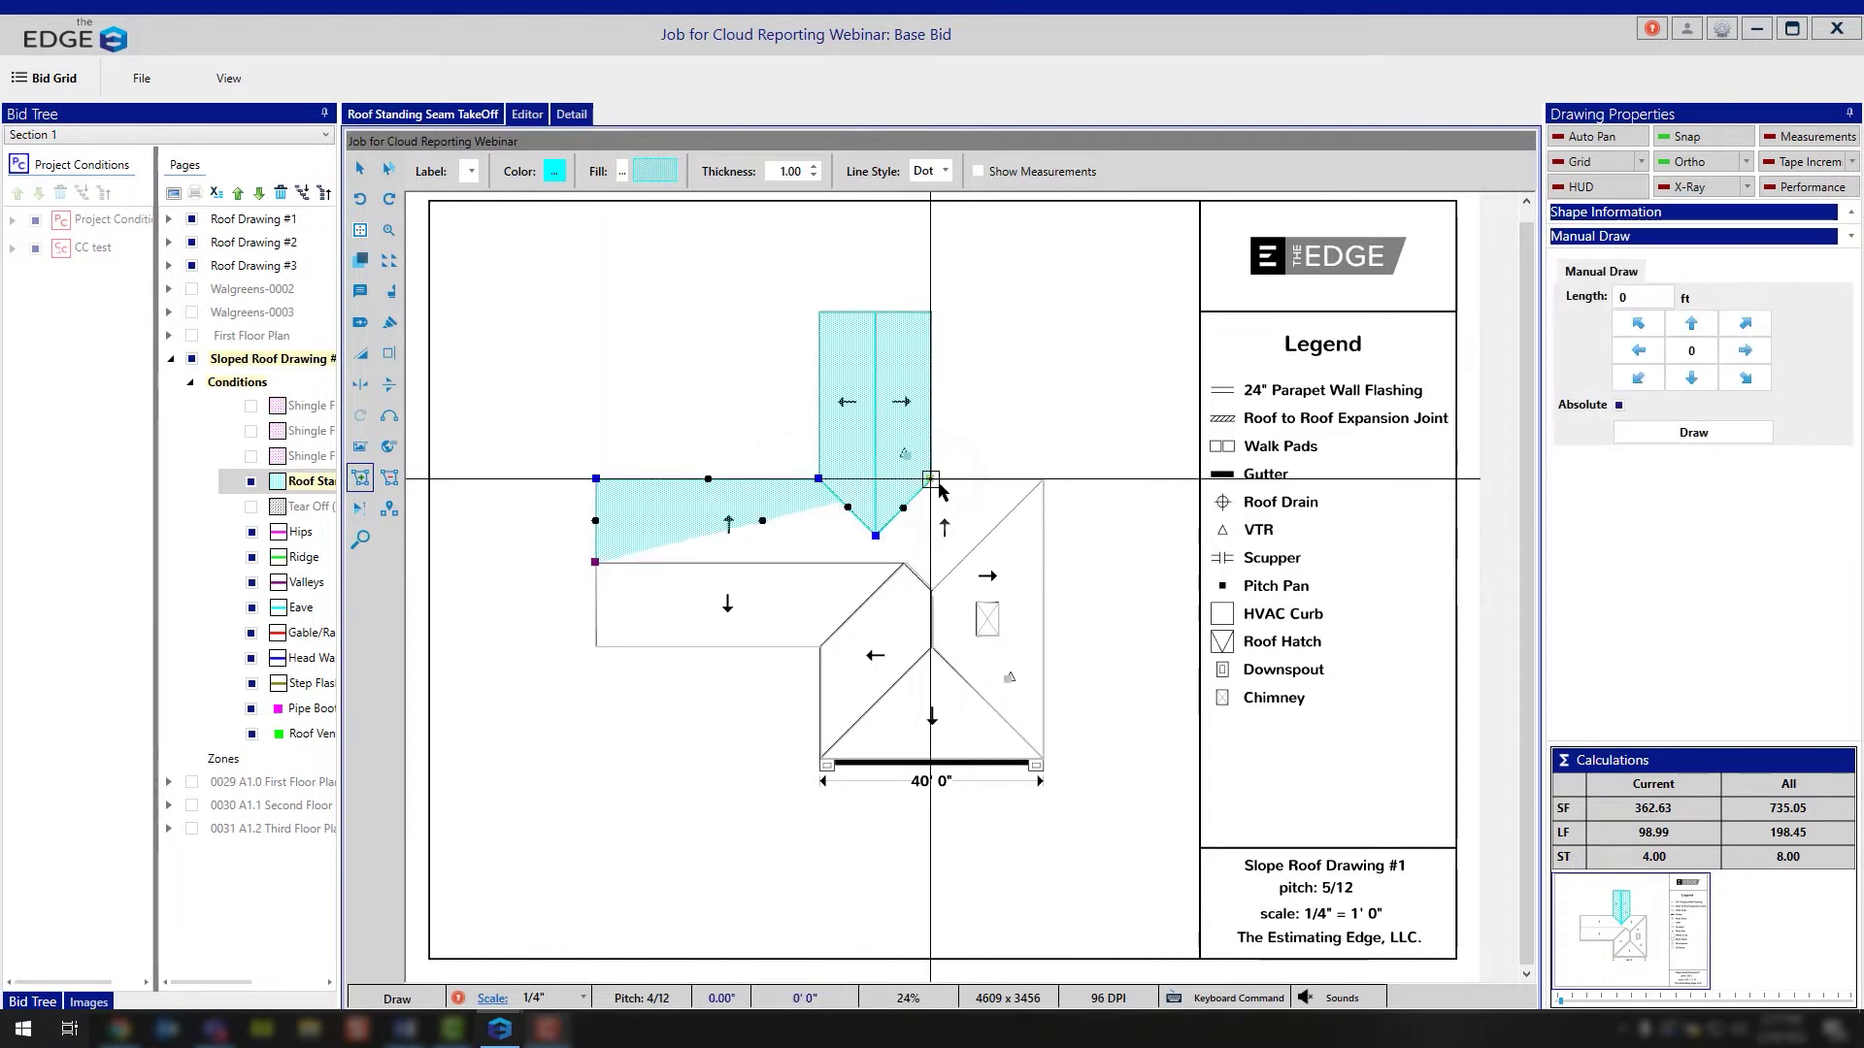
click(1042, 479)
click(932, 589)
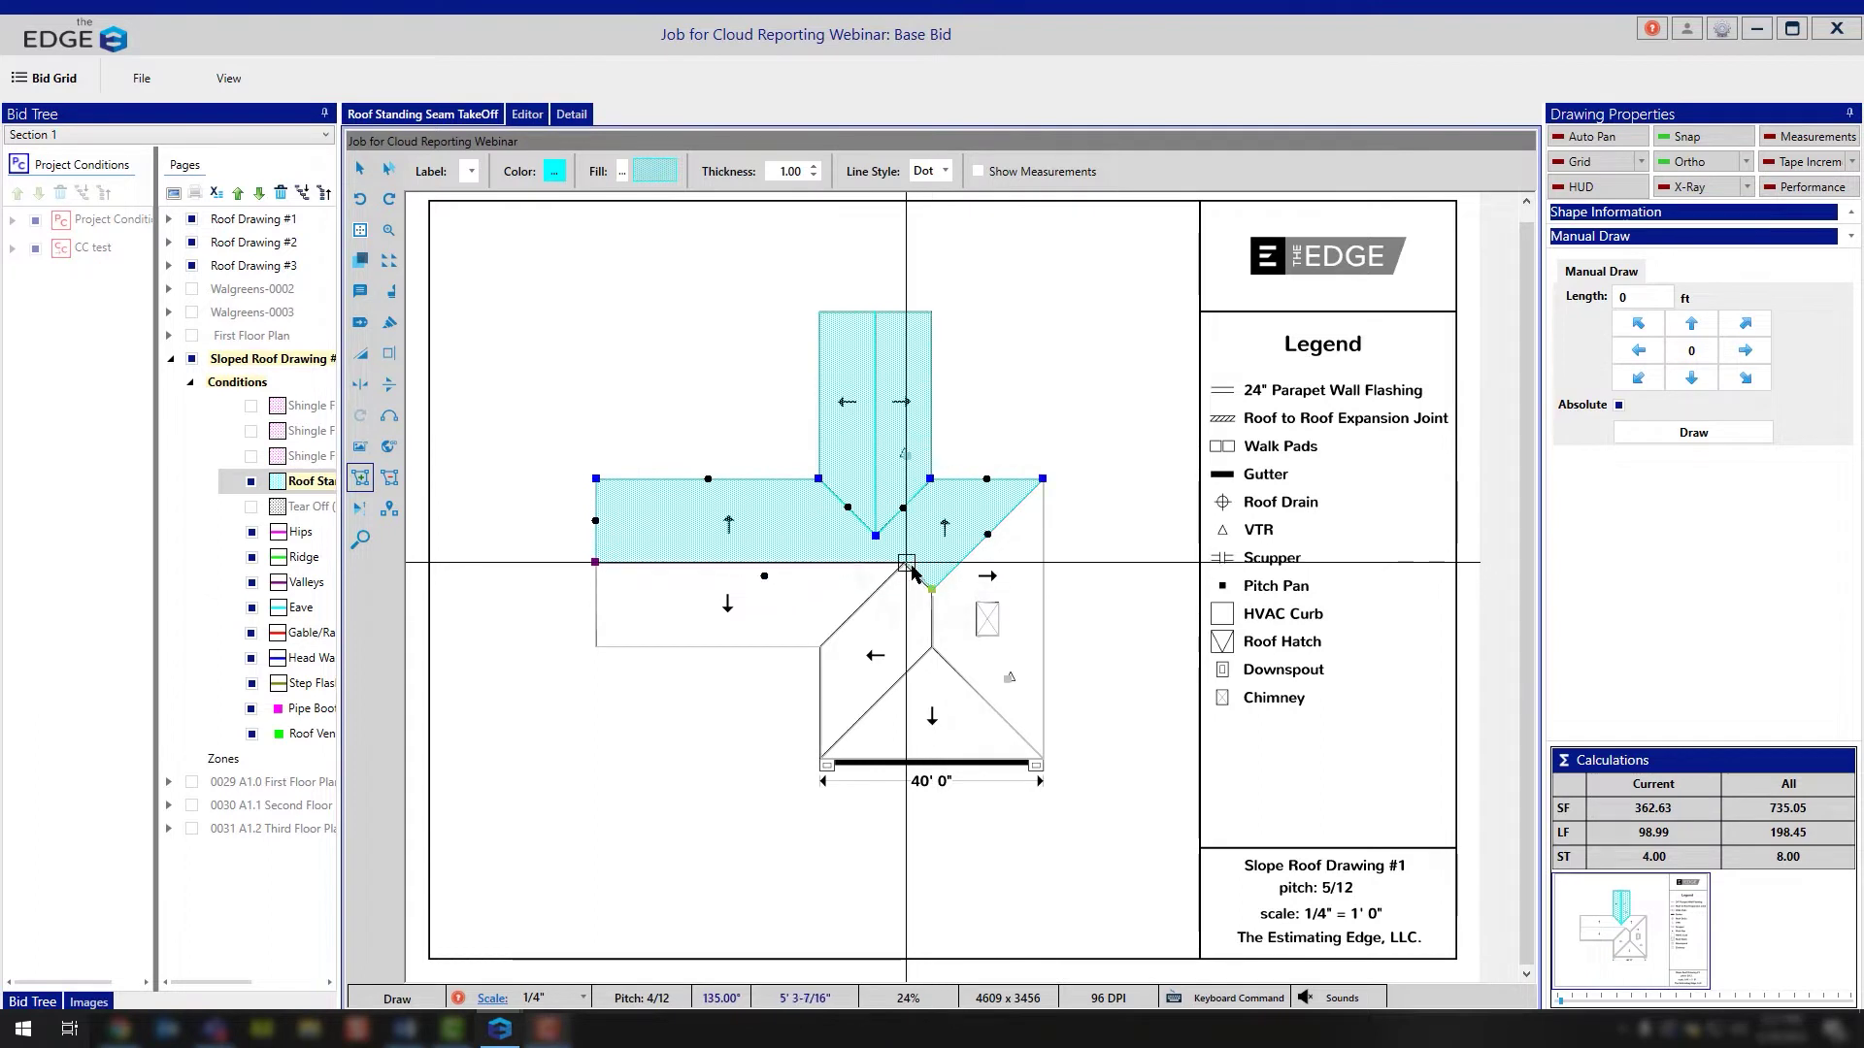
click(906, 562)
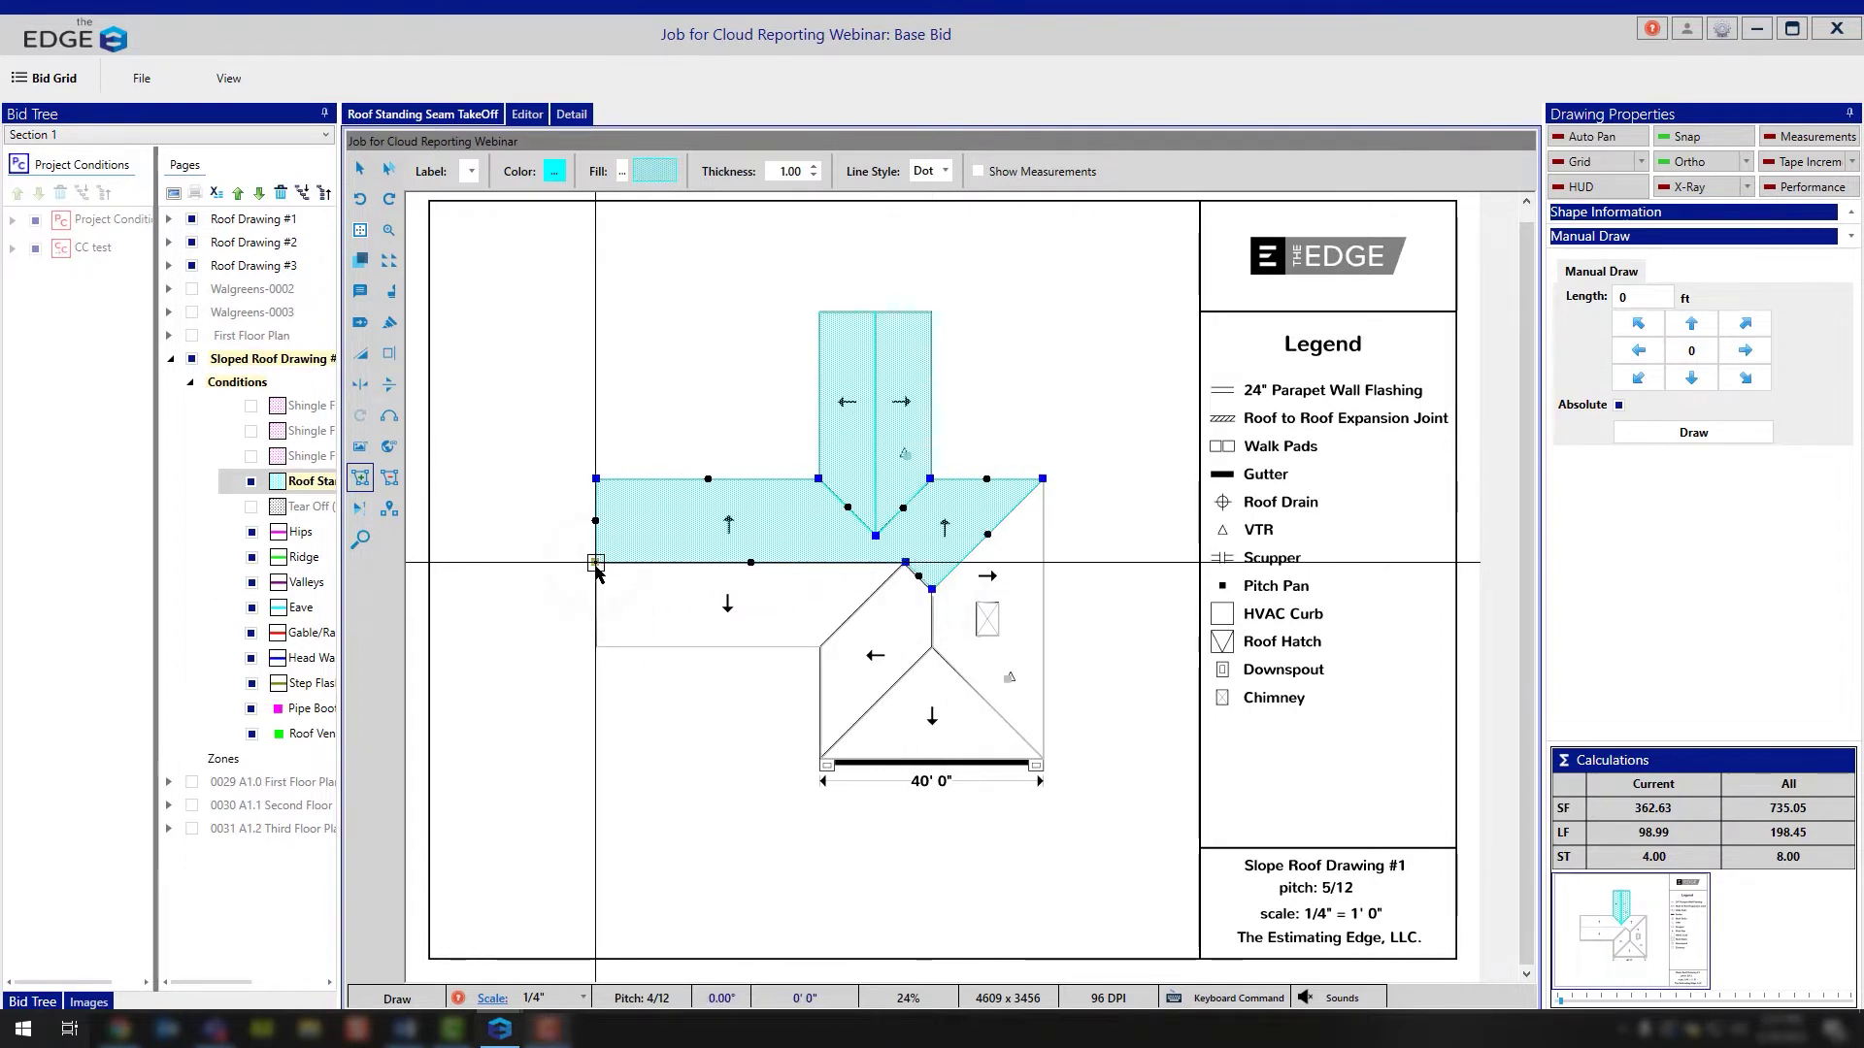
click(596, 563)
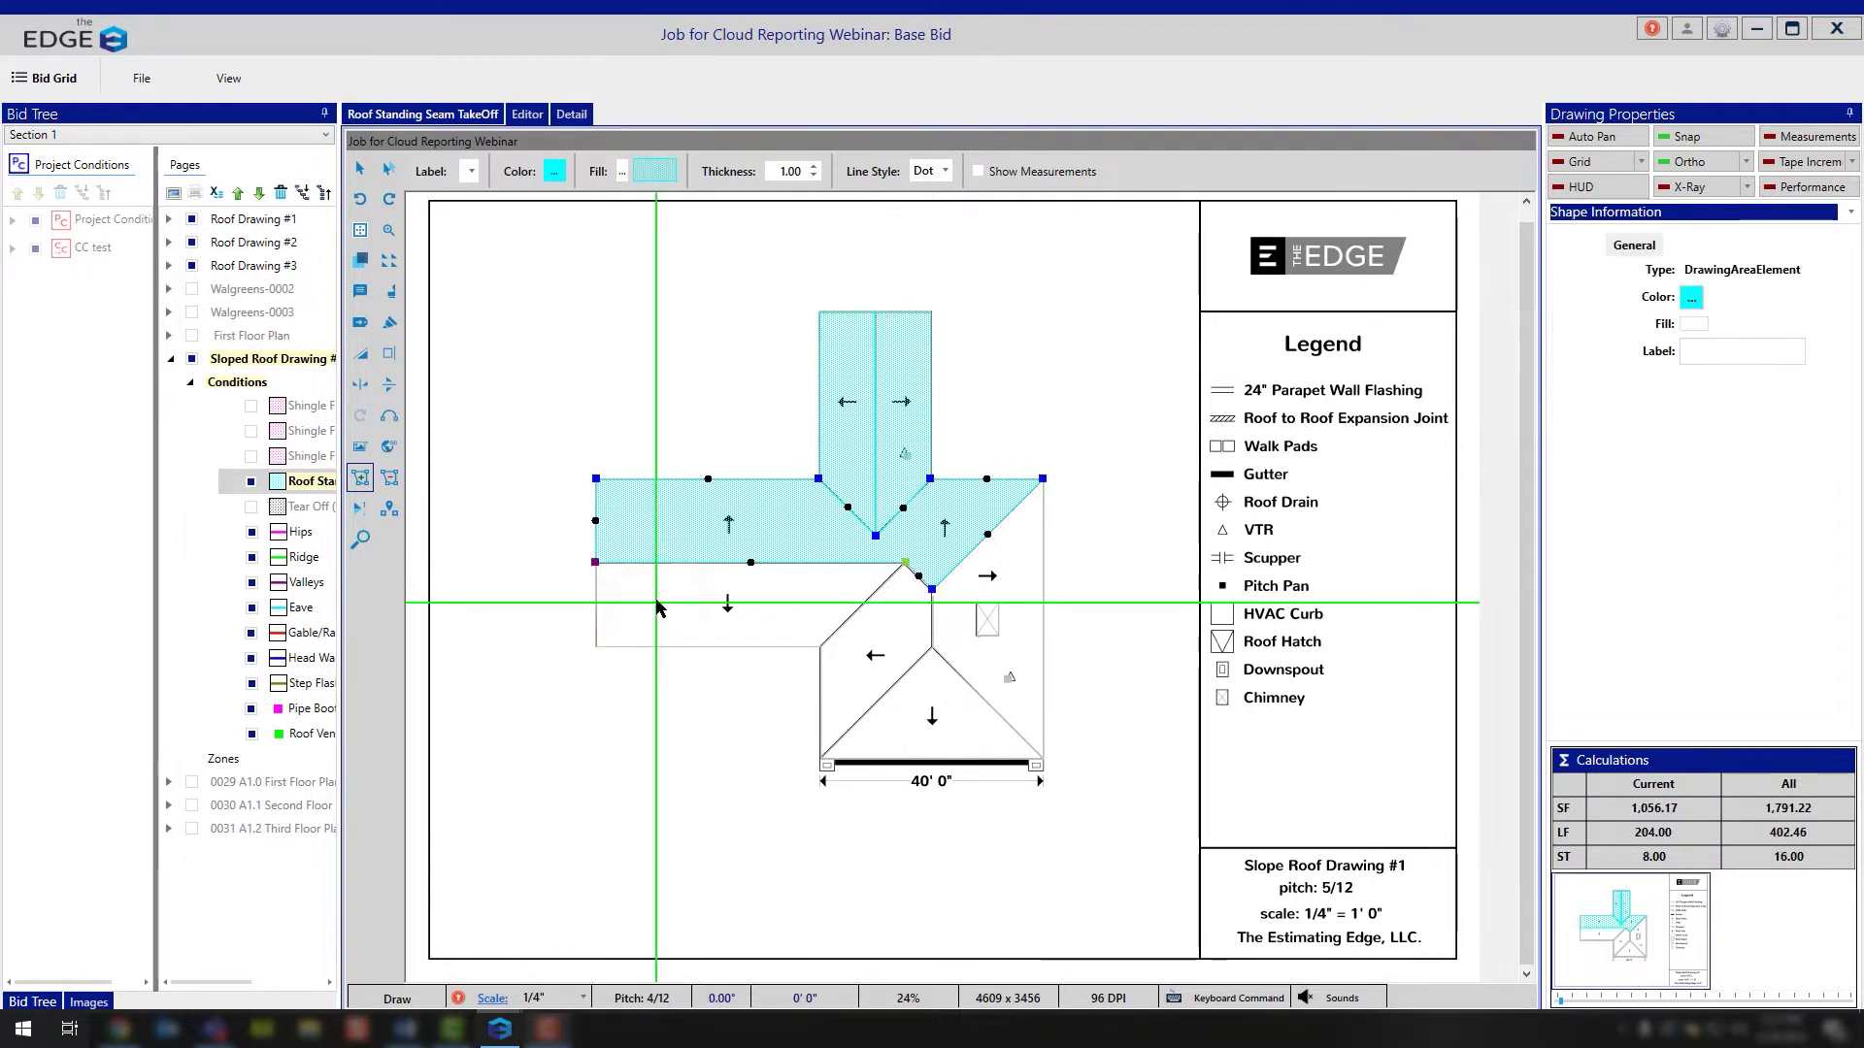
Trace the lower-left roof section as another standing-seam area, bringing totals to 2,553.21 SF
click(901, 568)
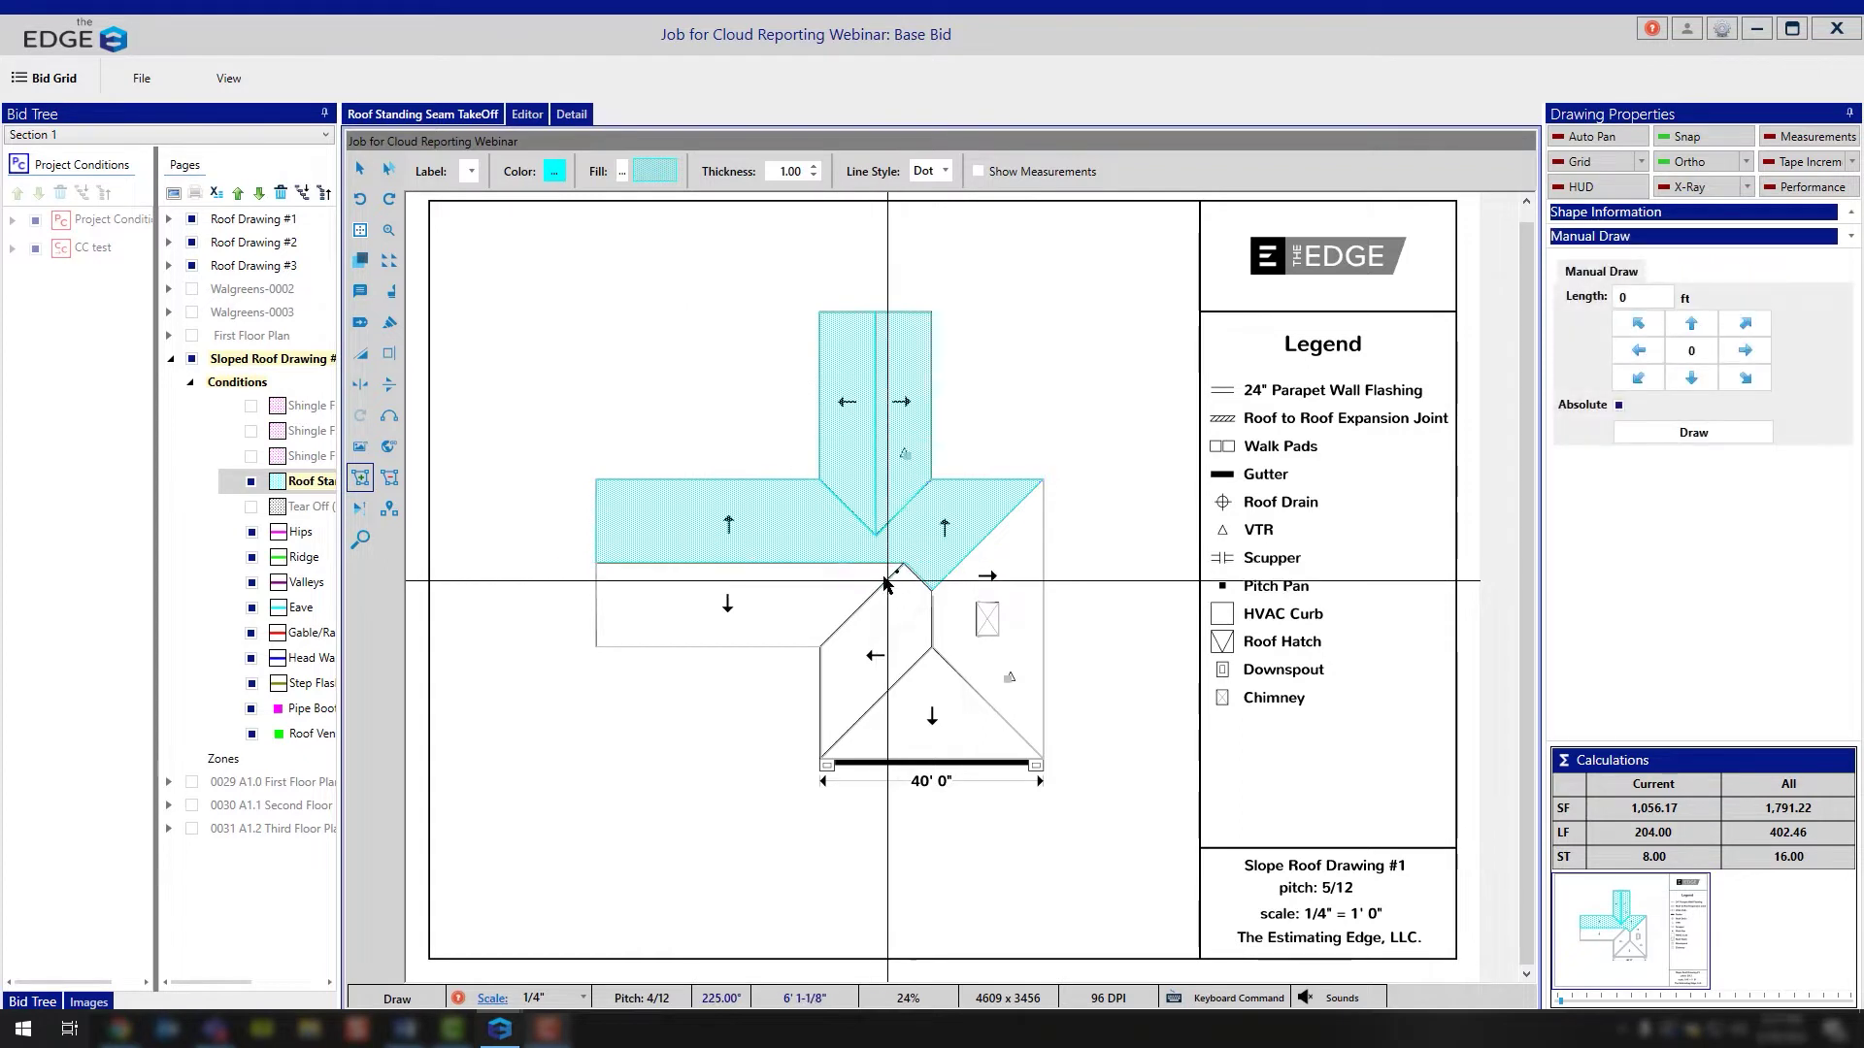
click(596, 563)
click(595, 646)
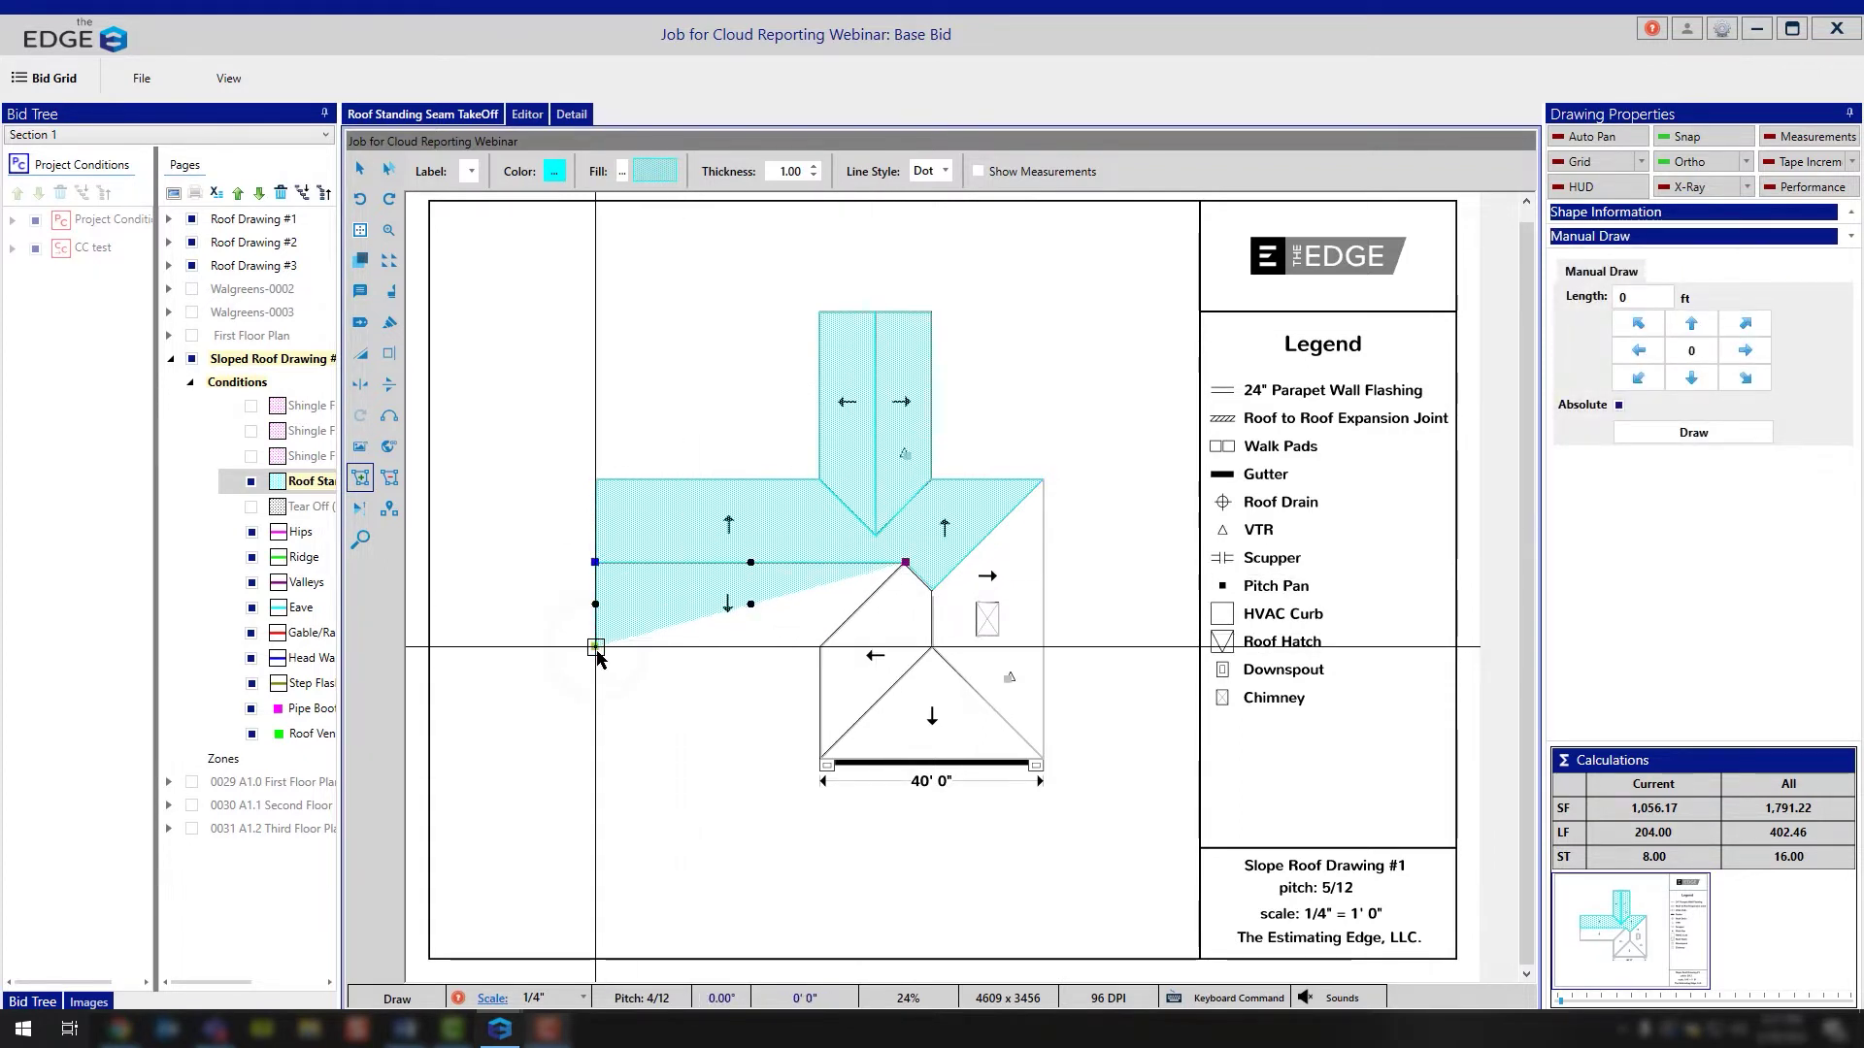
click(822, 645)
click(821, 648)
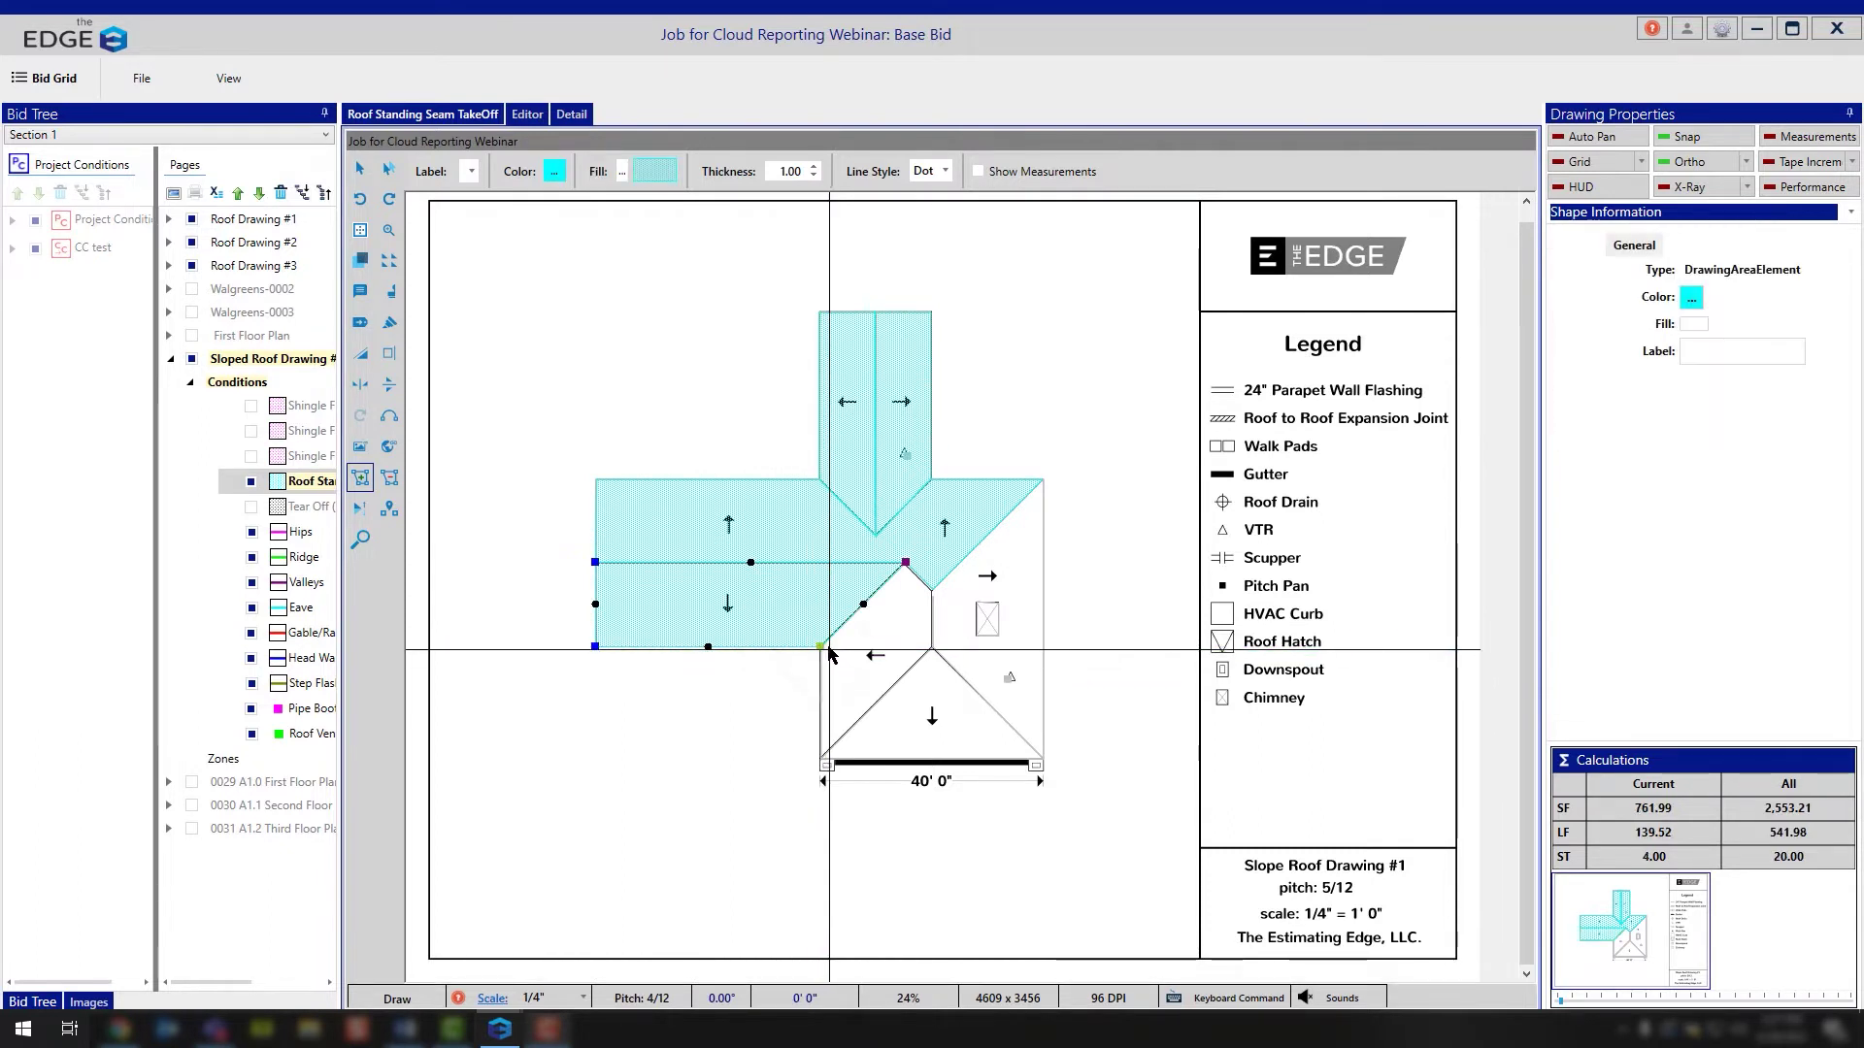
Lay Hi-Lo panels across the horizontal wing's lower and upper areas and both top-wing halves
click(360, 510)
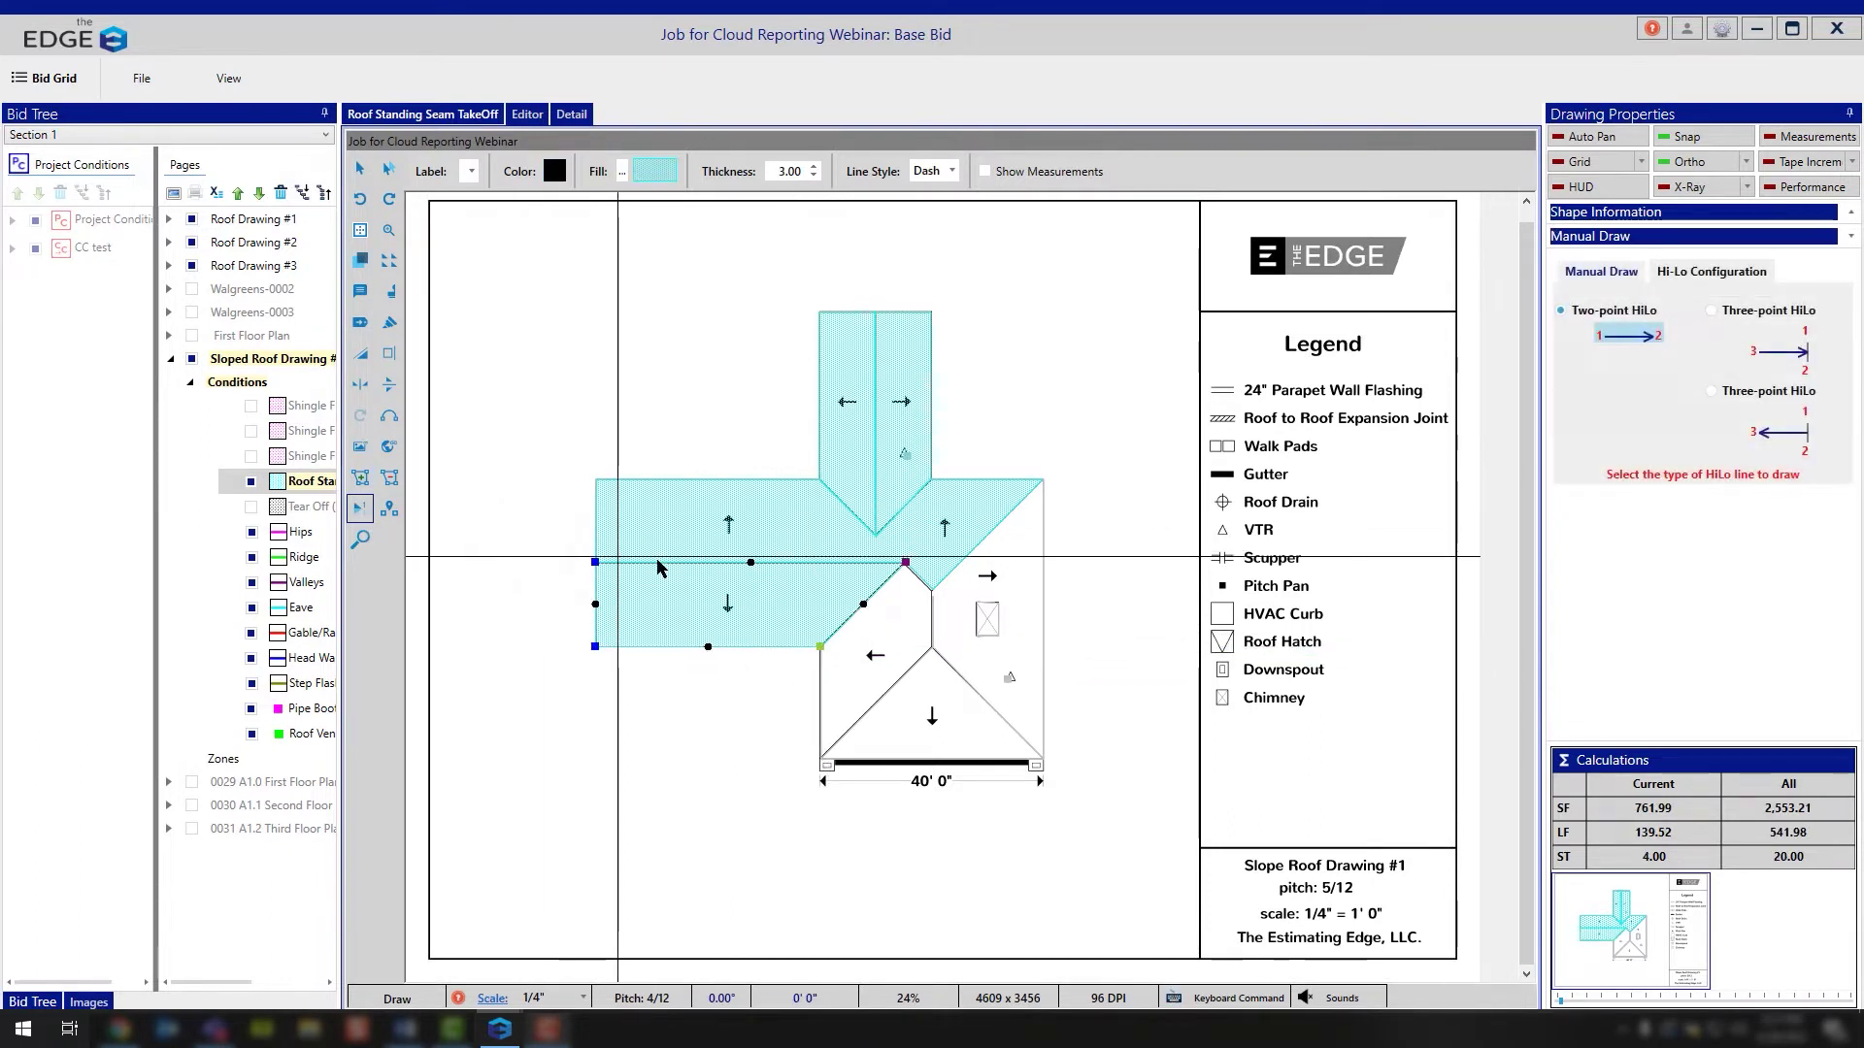
click(683, 605)
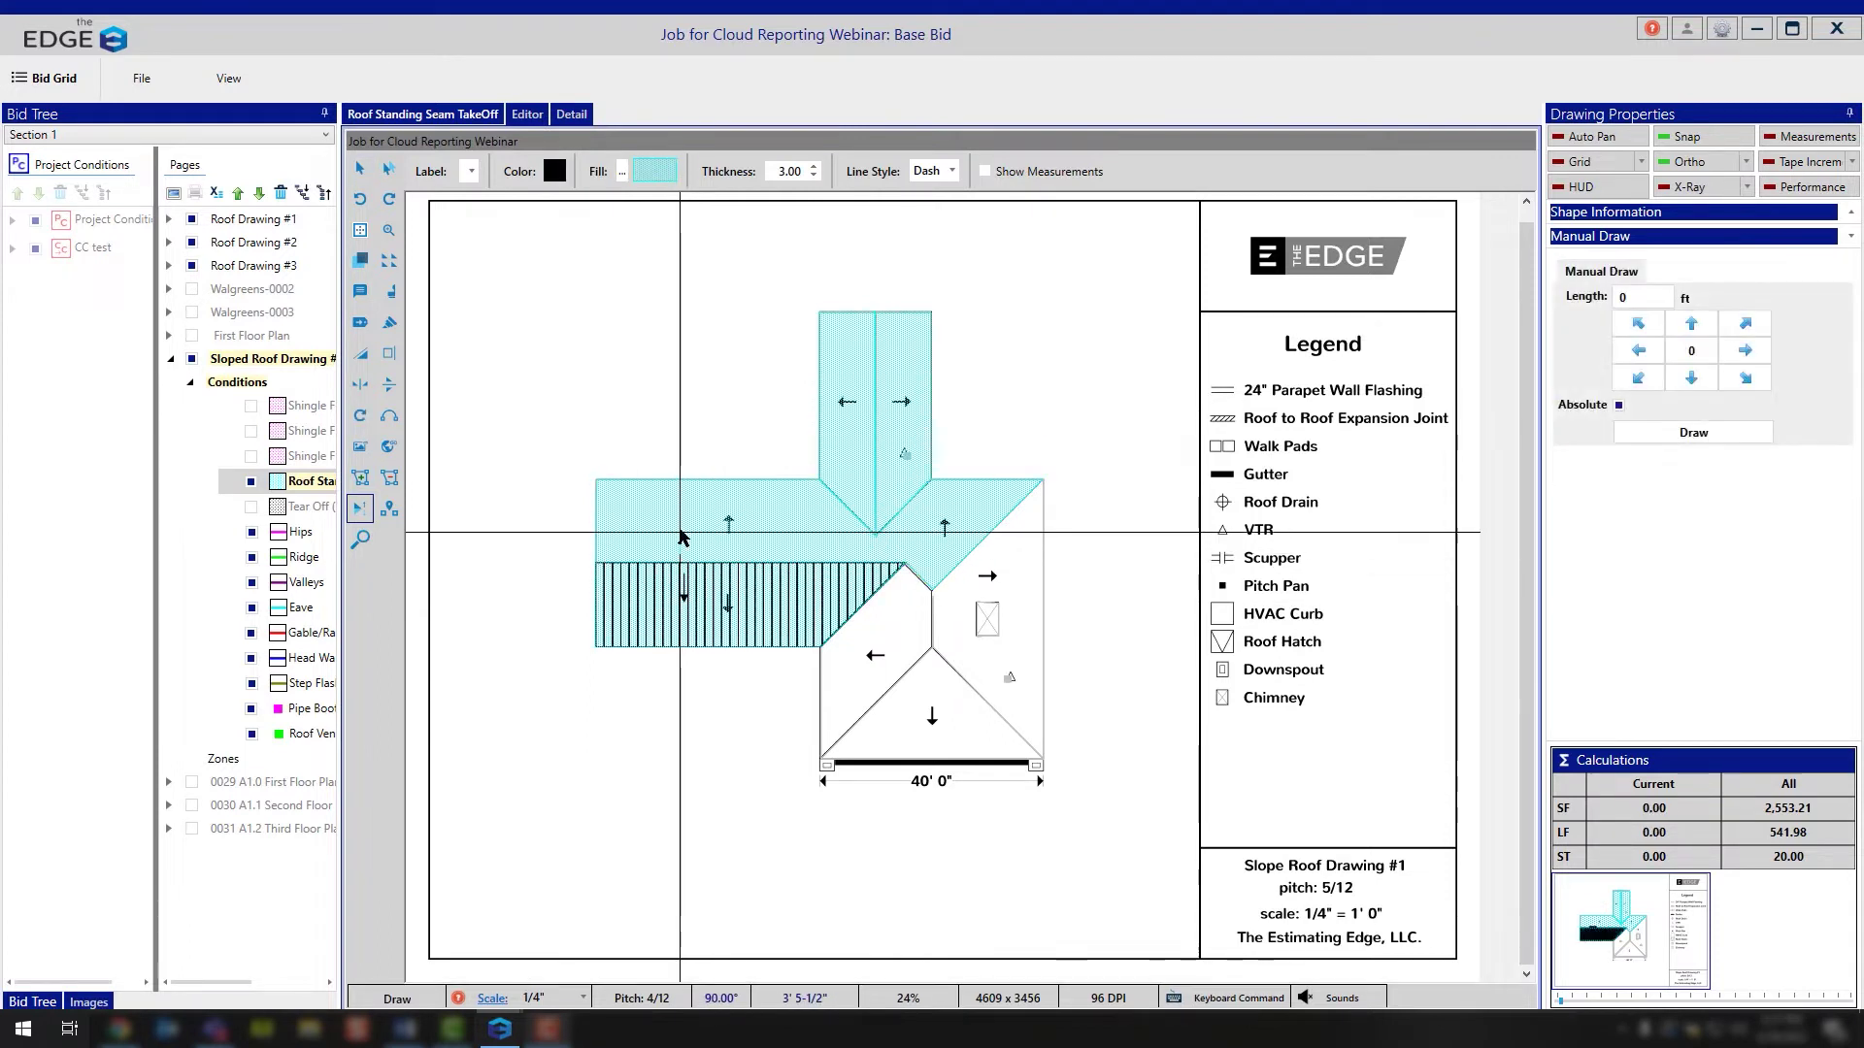
click(683, 536)
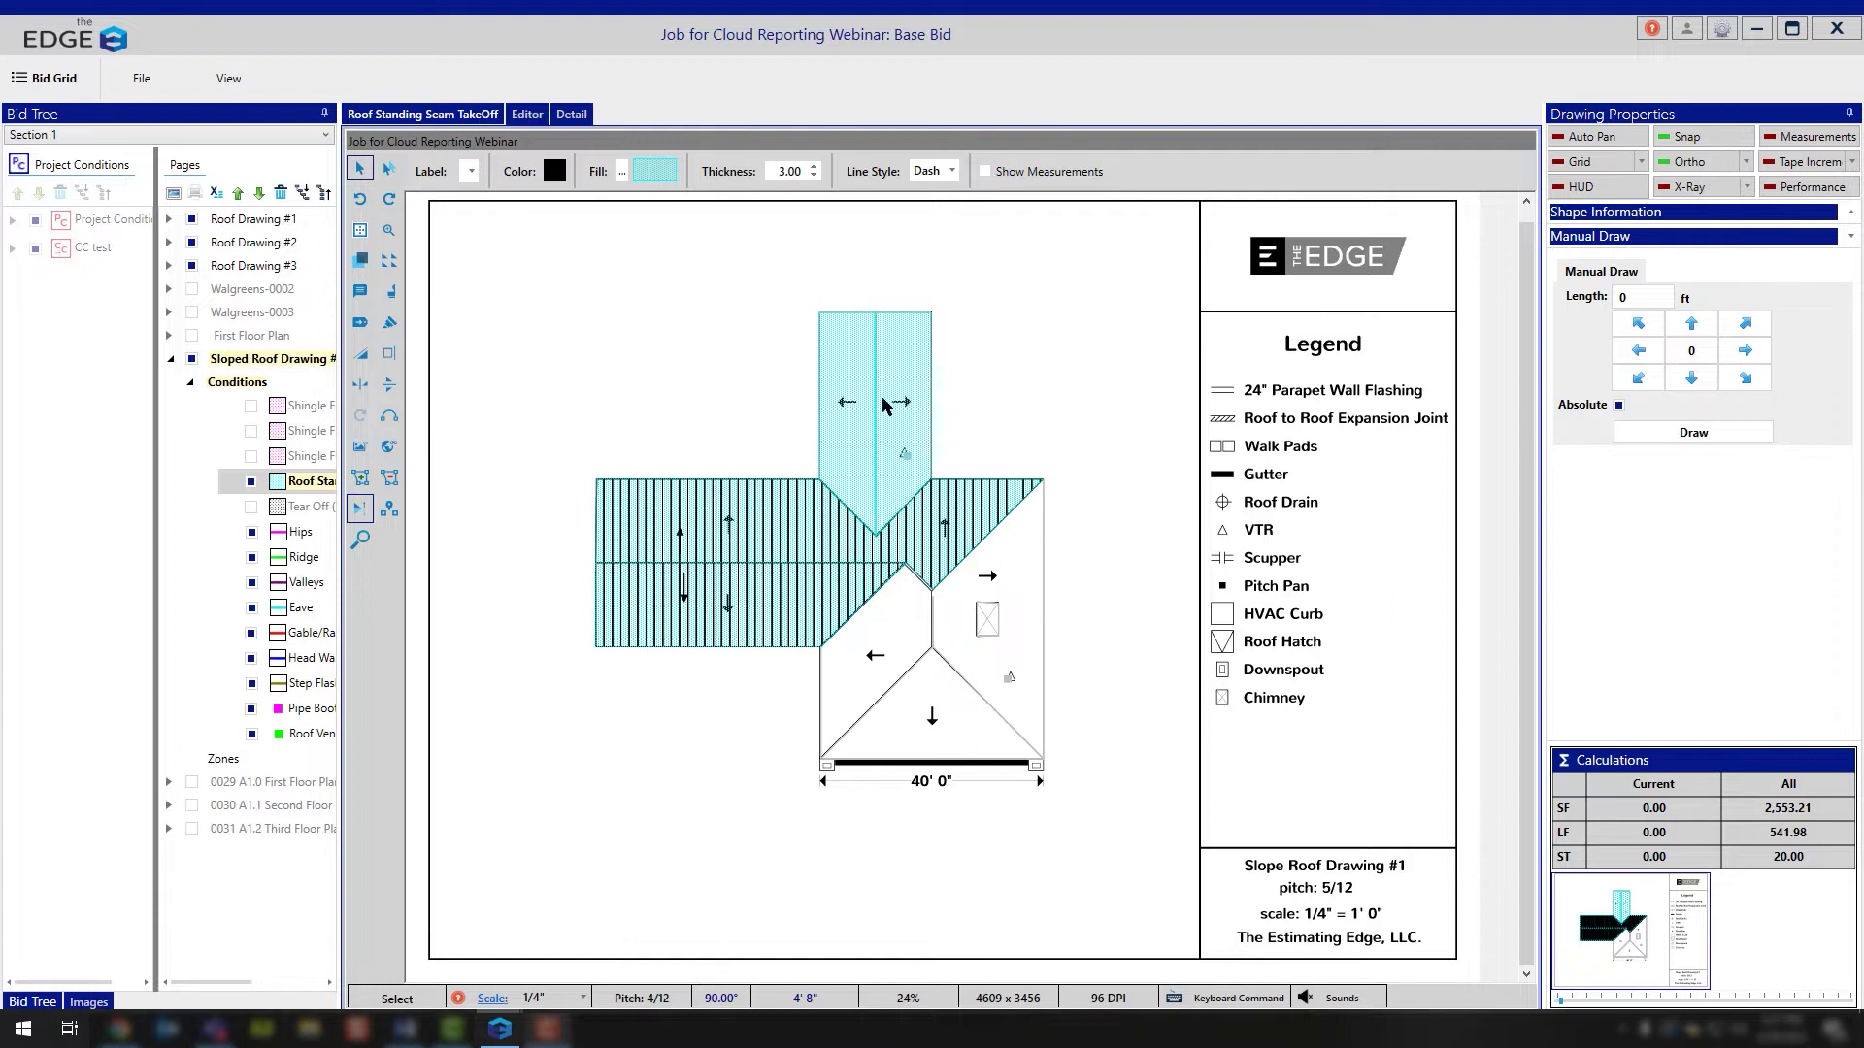
click(858, 365)
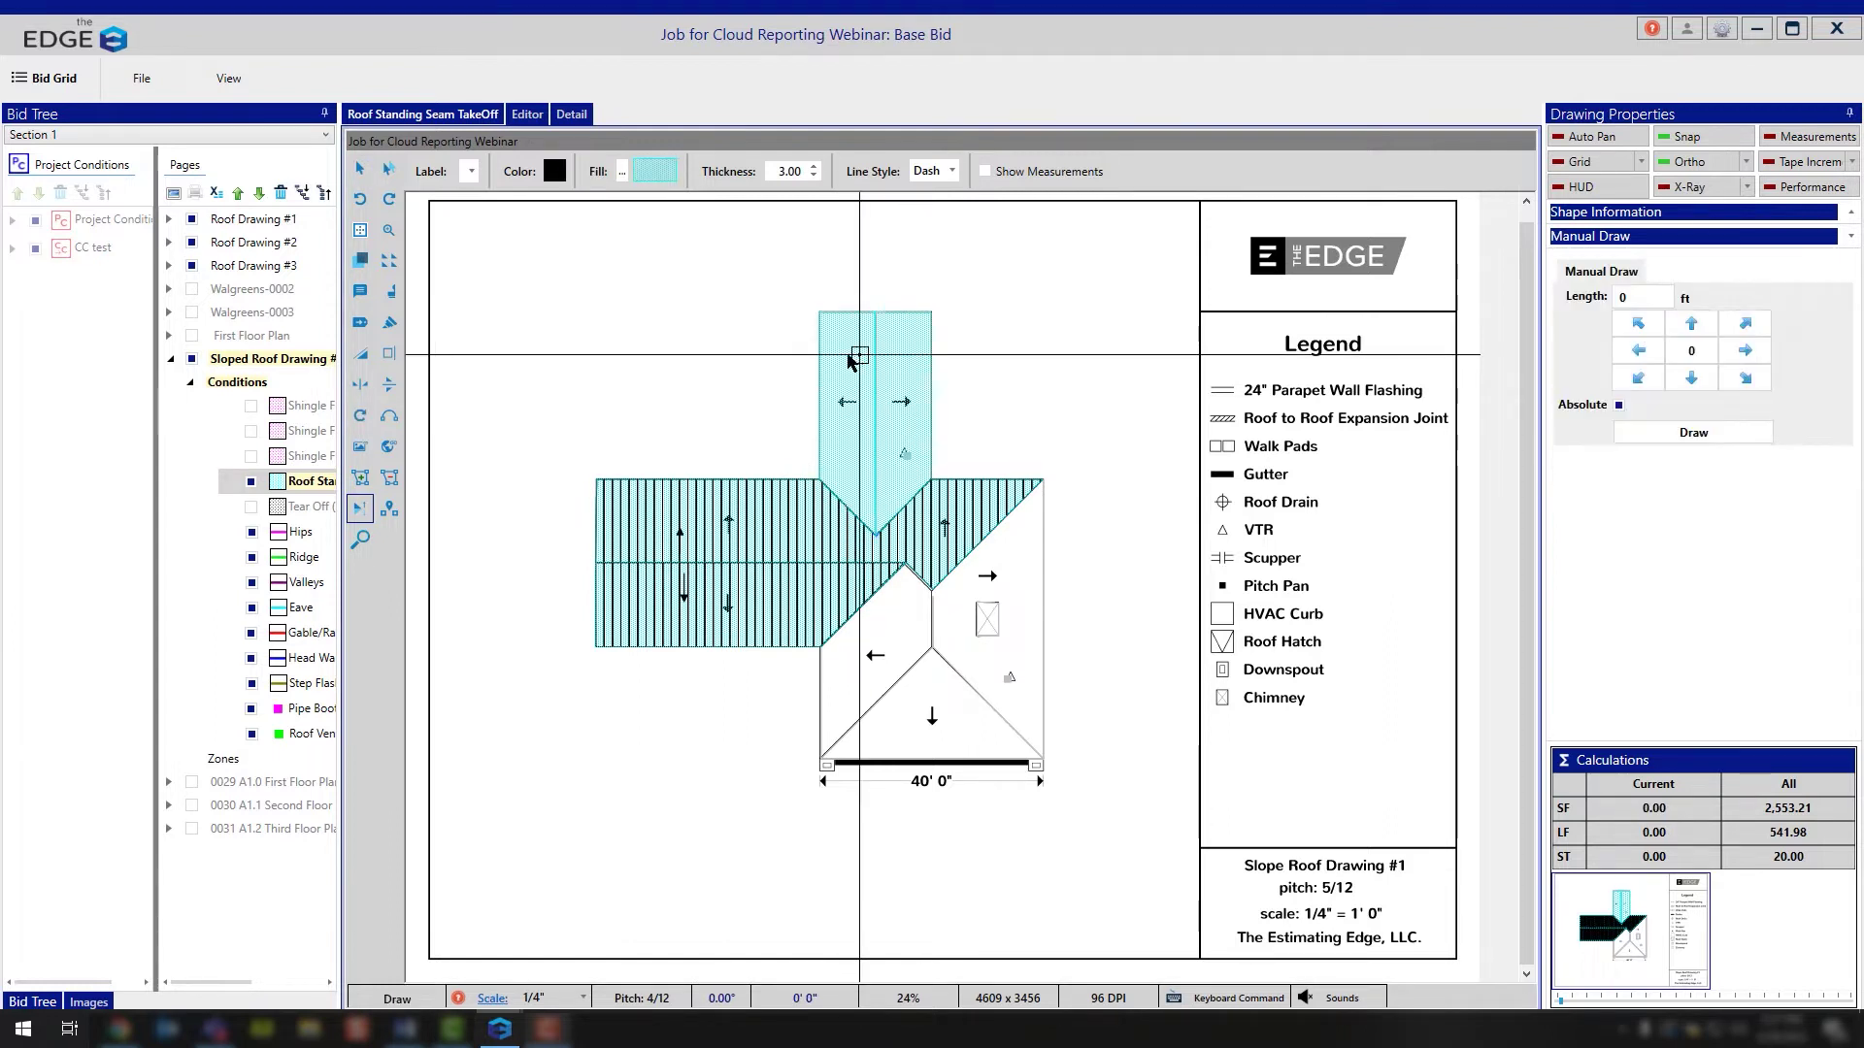
click(885, 359)
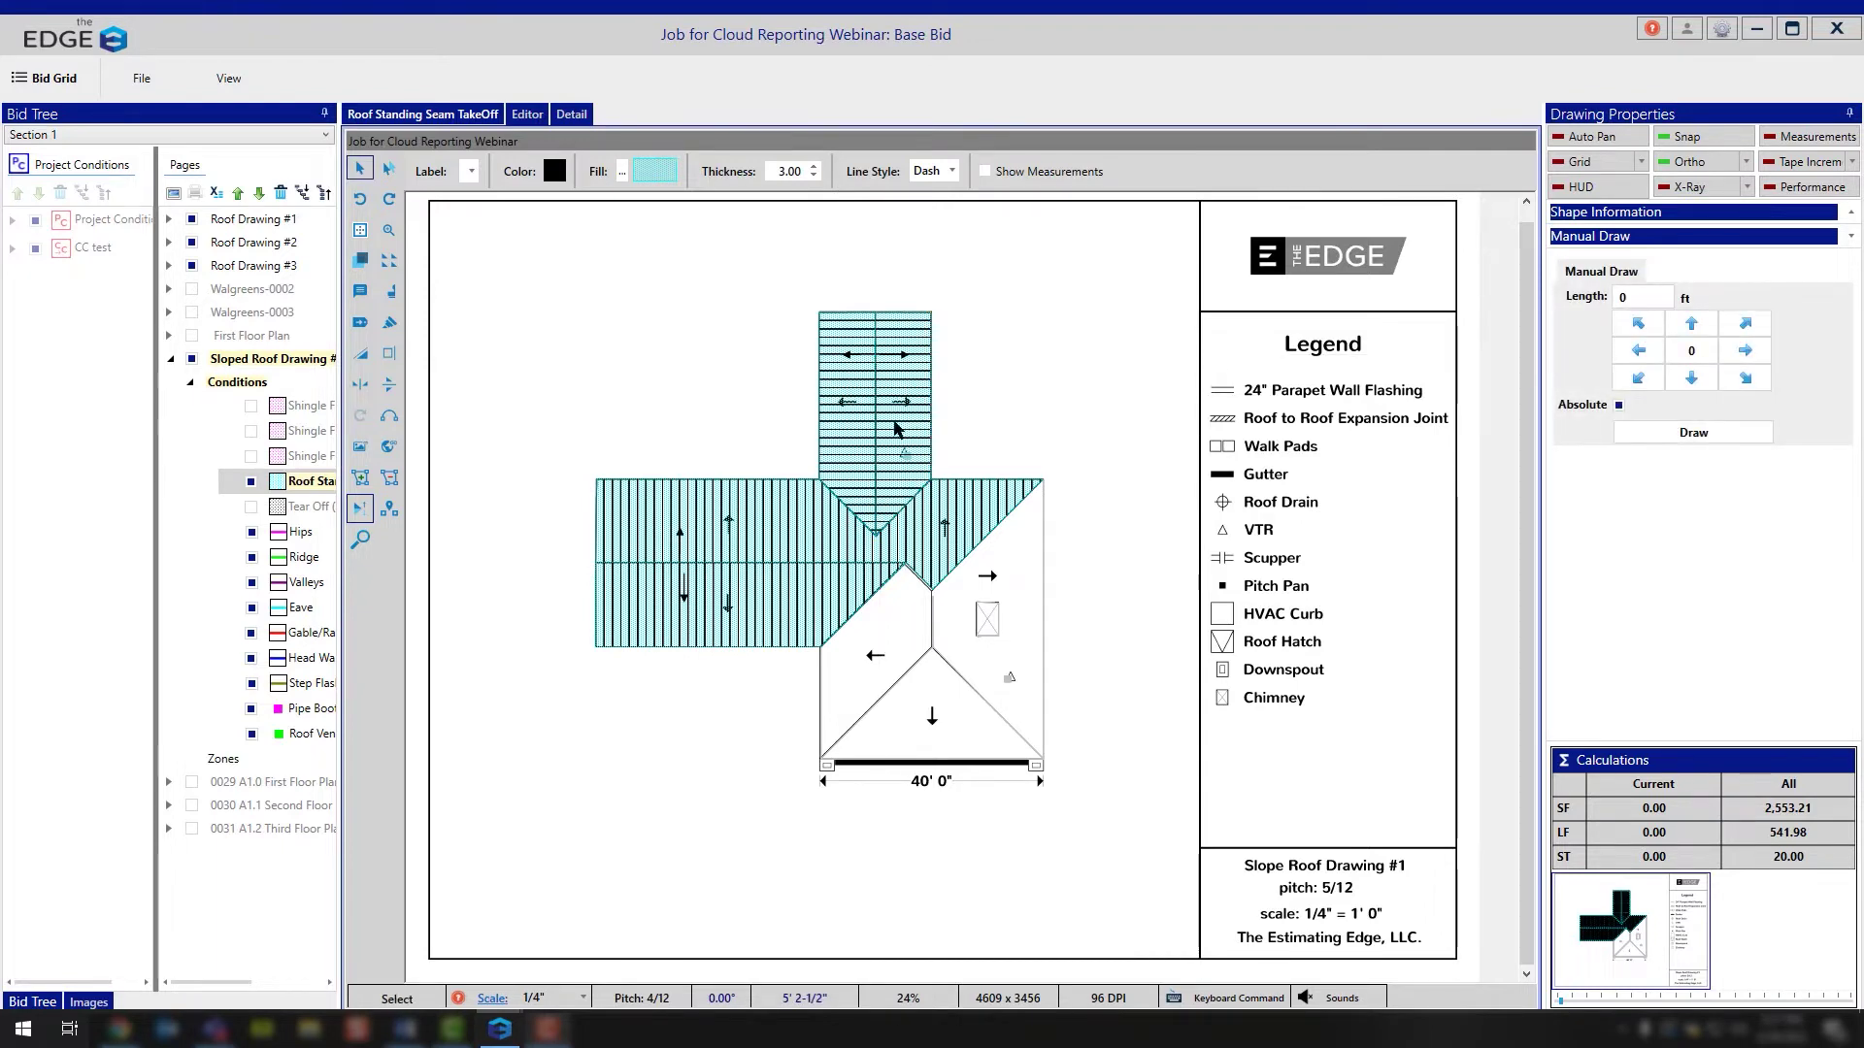
scroll(802, 378, up, 3)
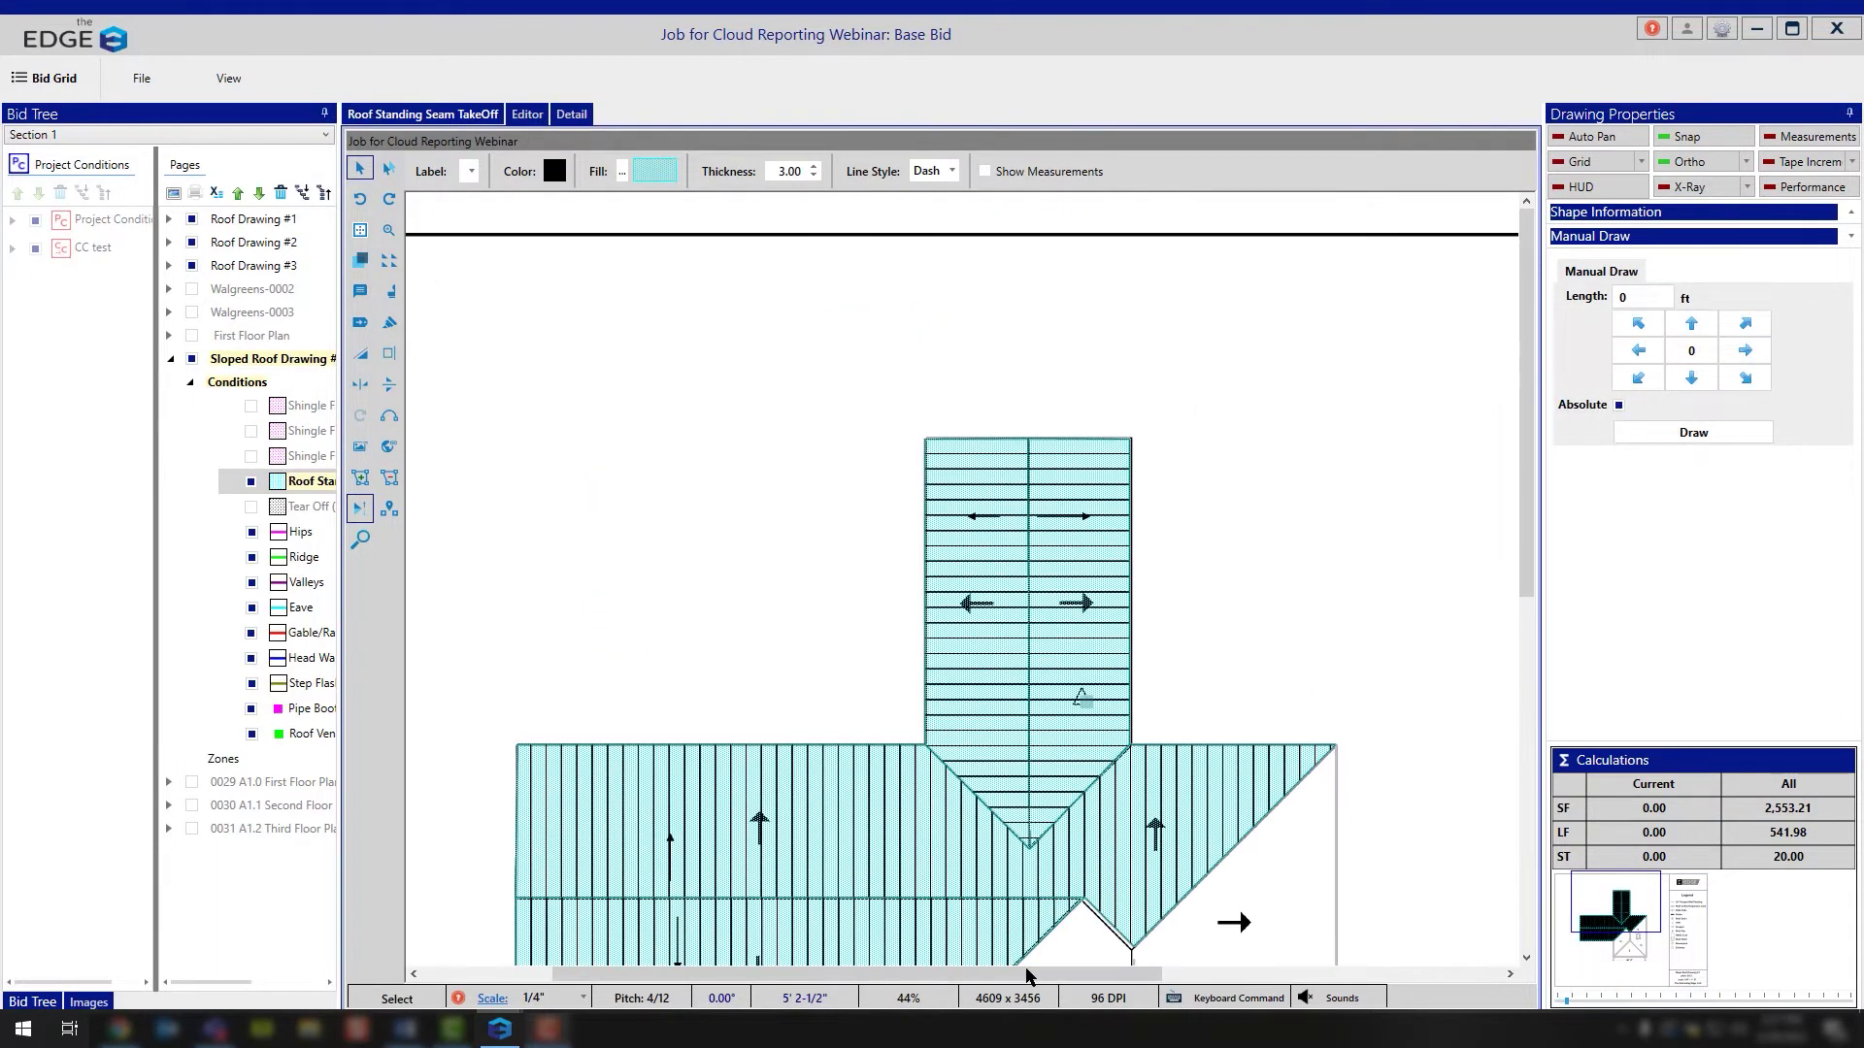
scroll(992, 574, up, 3)
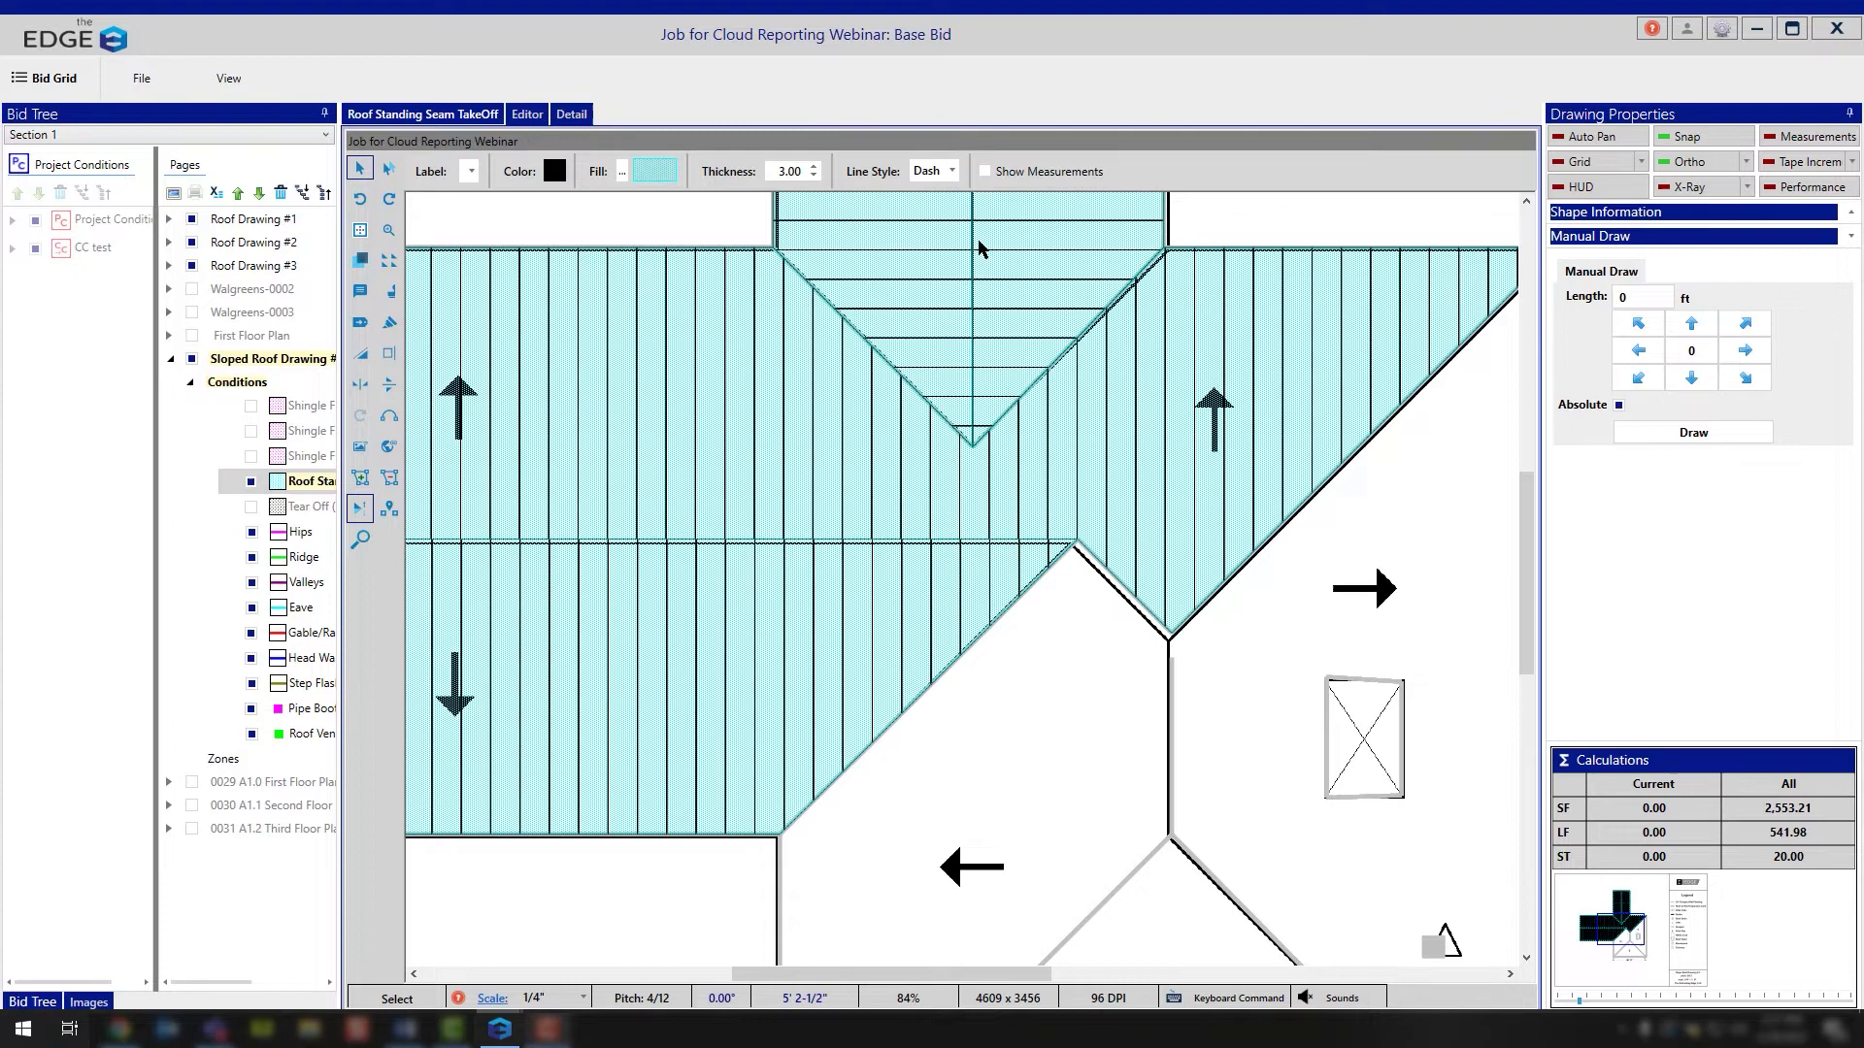
scroll(964, 585, down, 5)
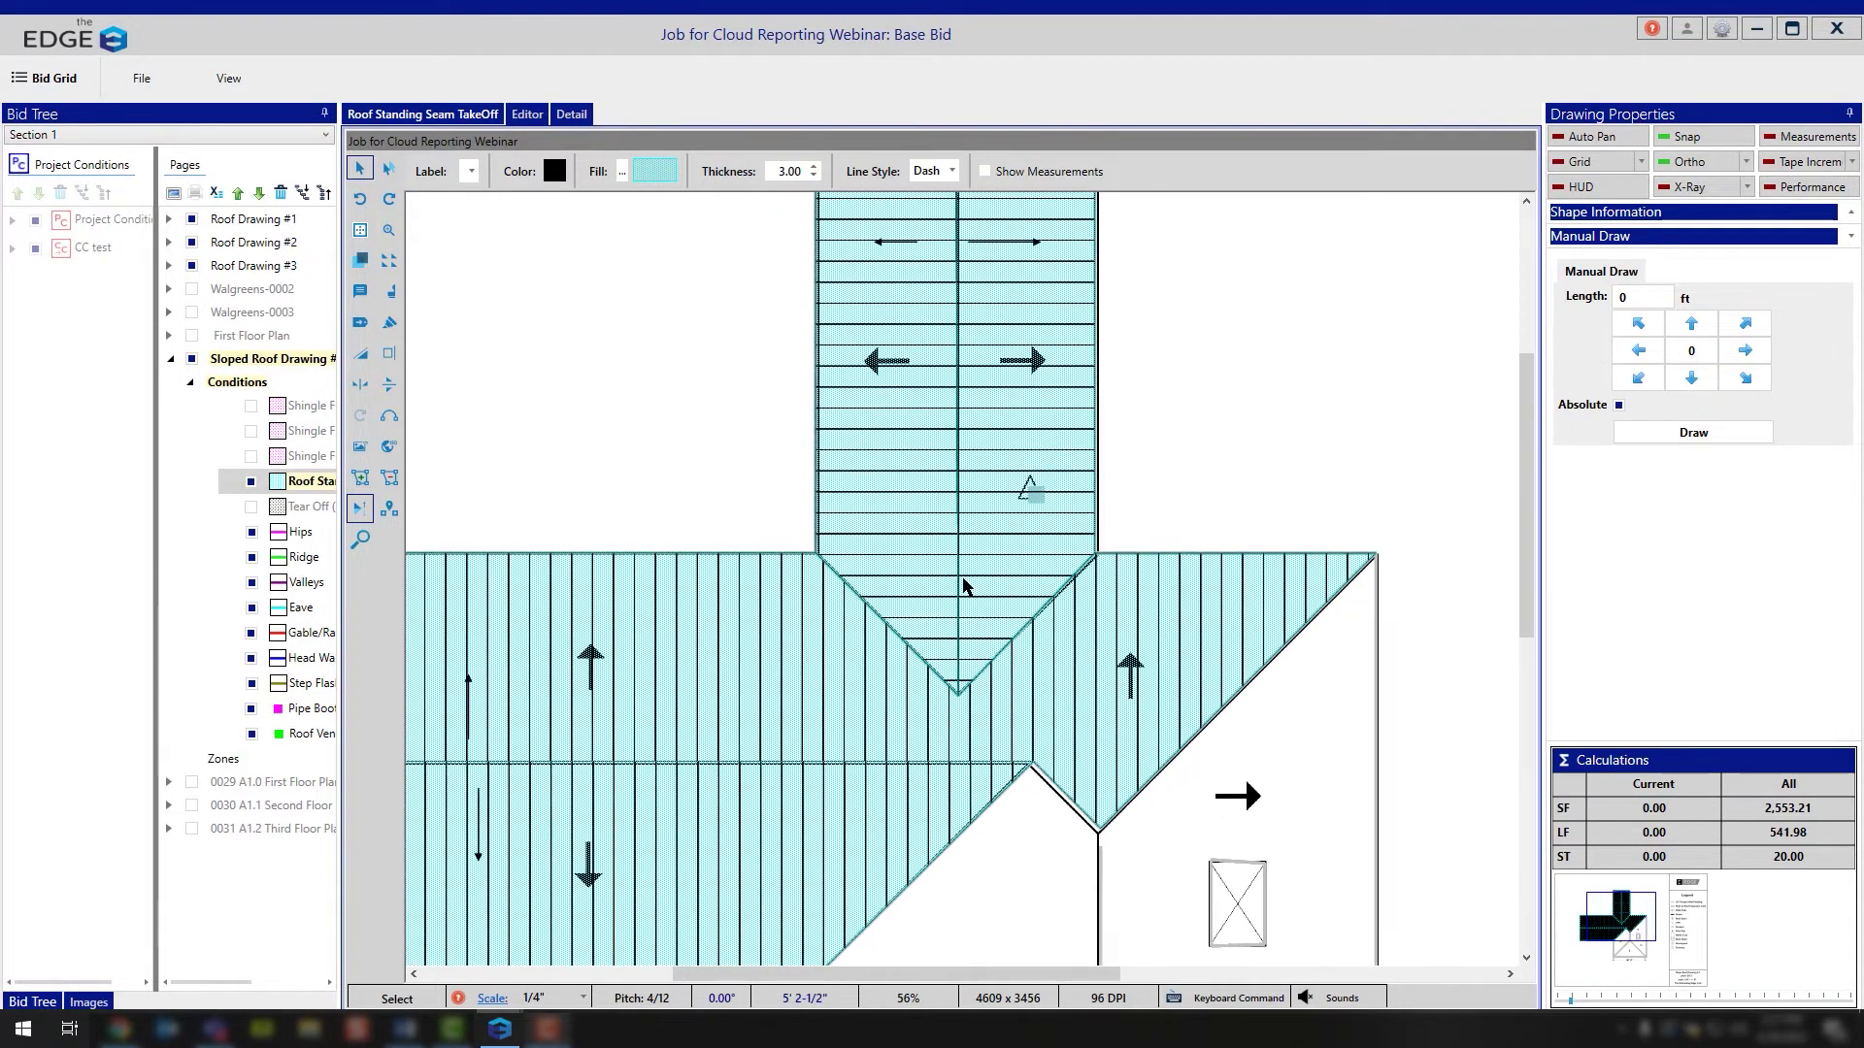
click(799, 753)
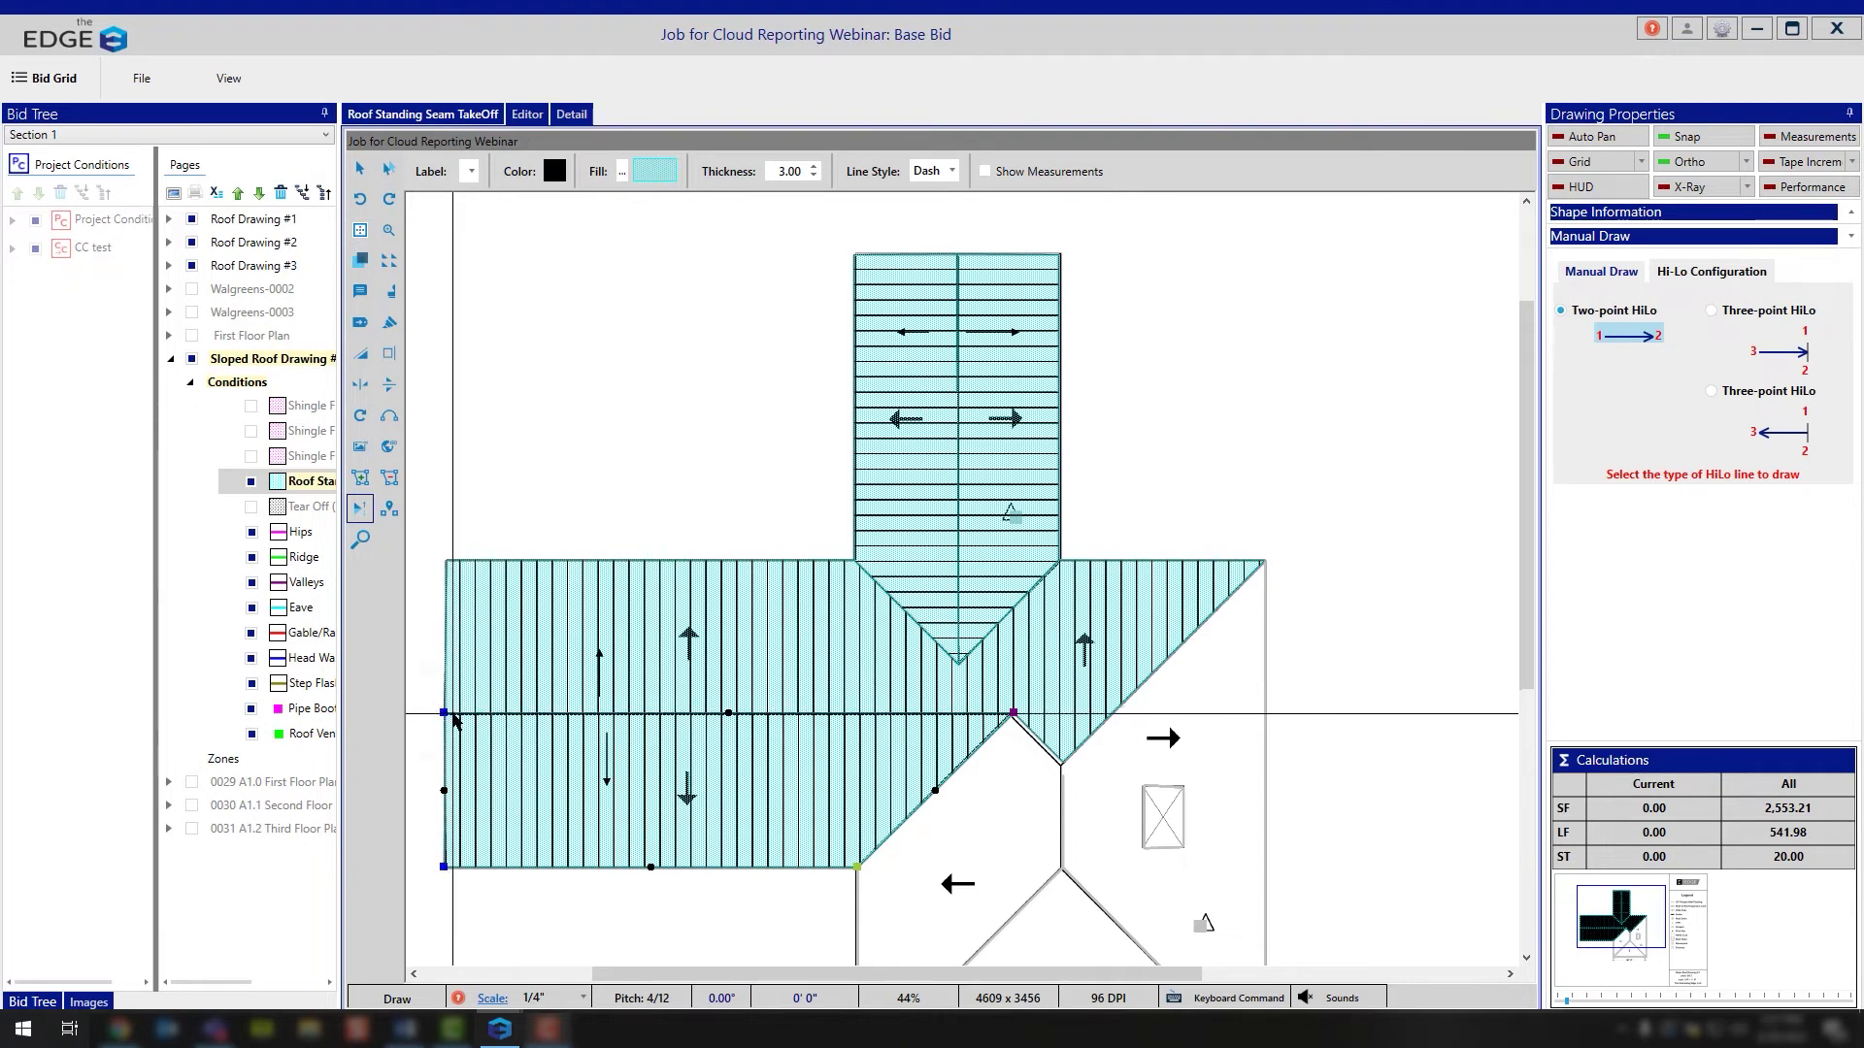
click(586, 641)
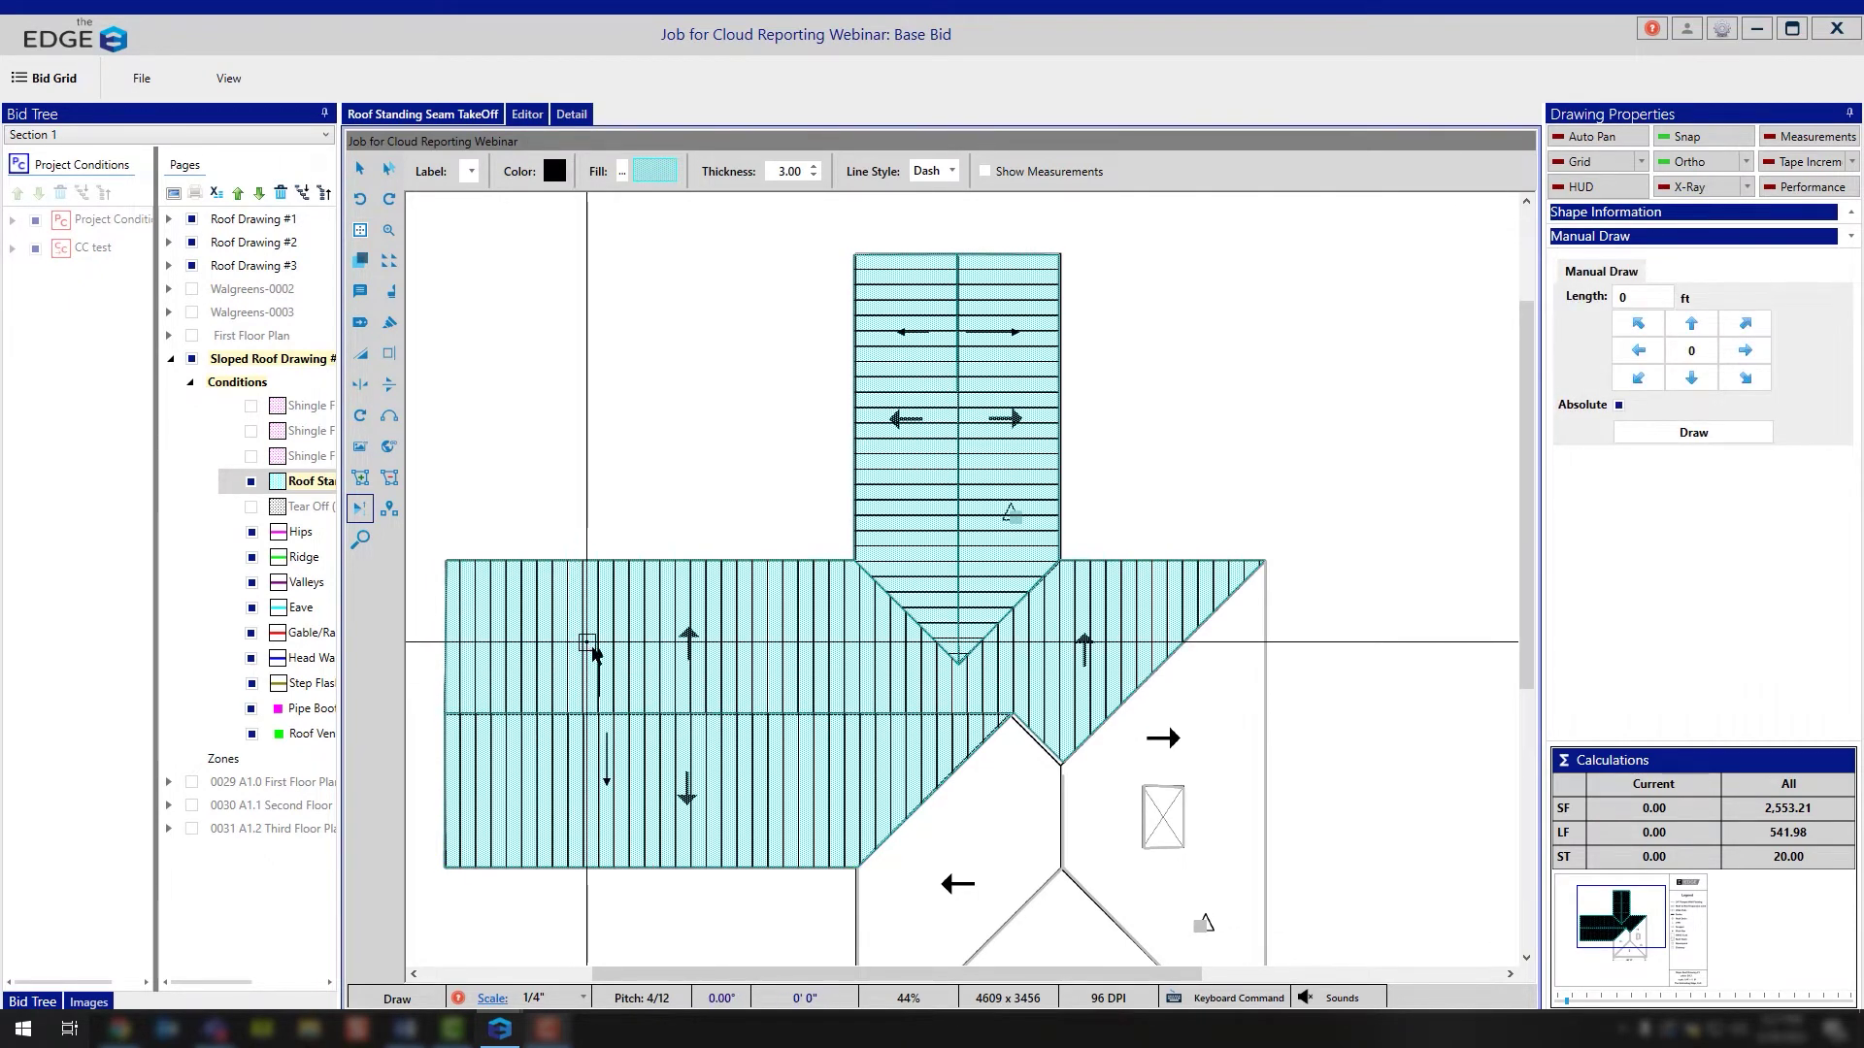
click(691, 742)
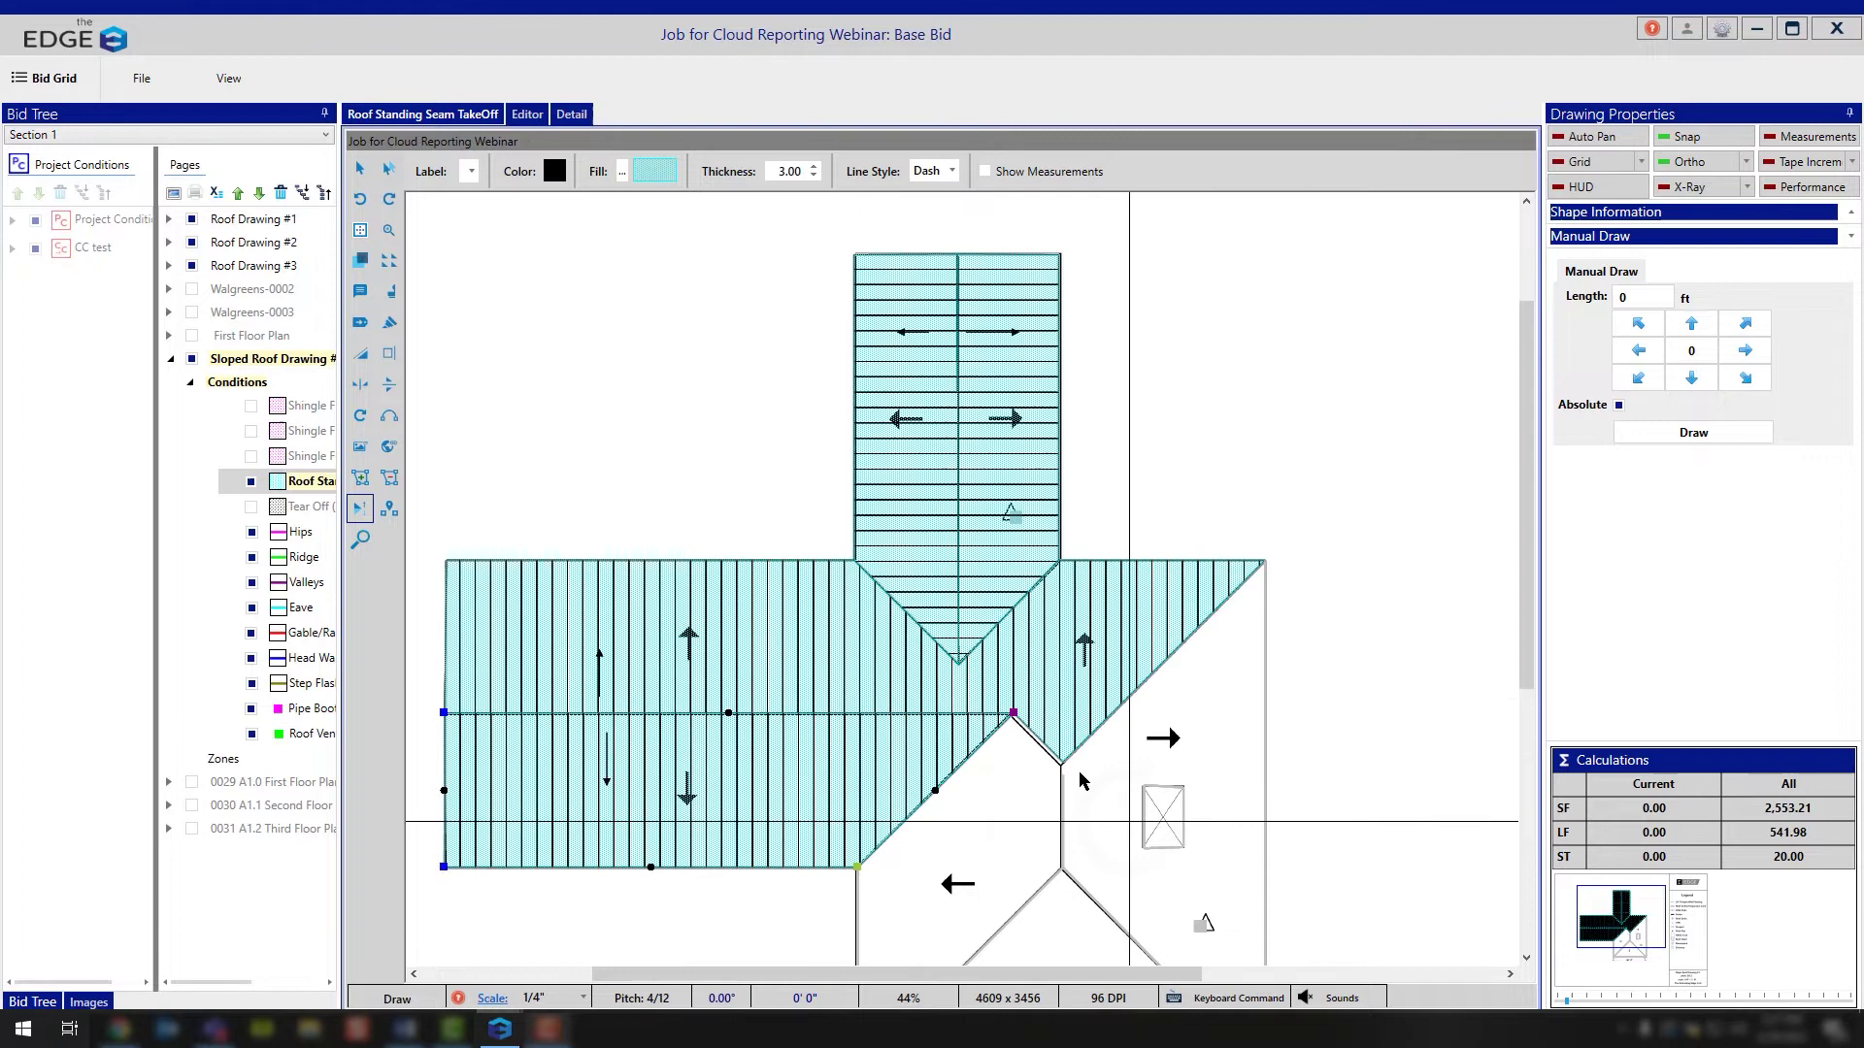
scroll(1062, 779, down, 2)
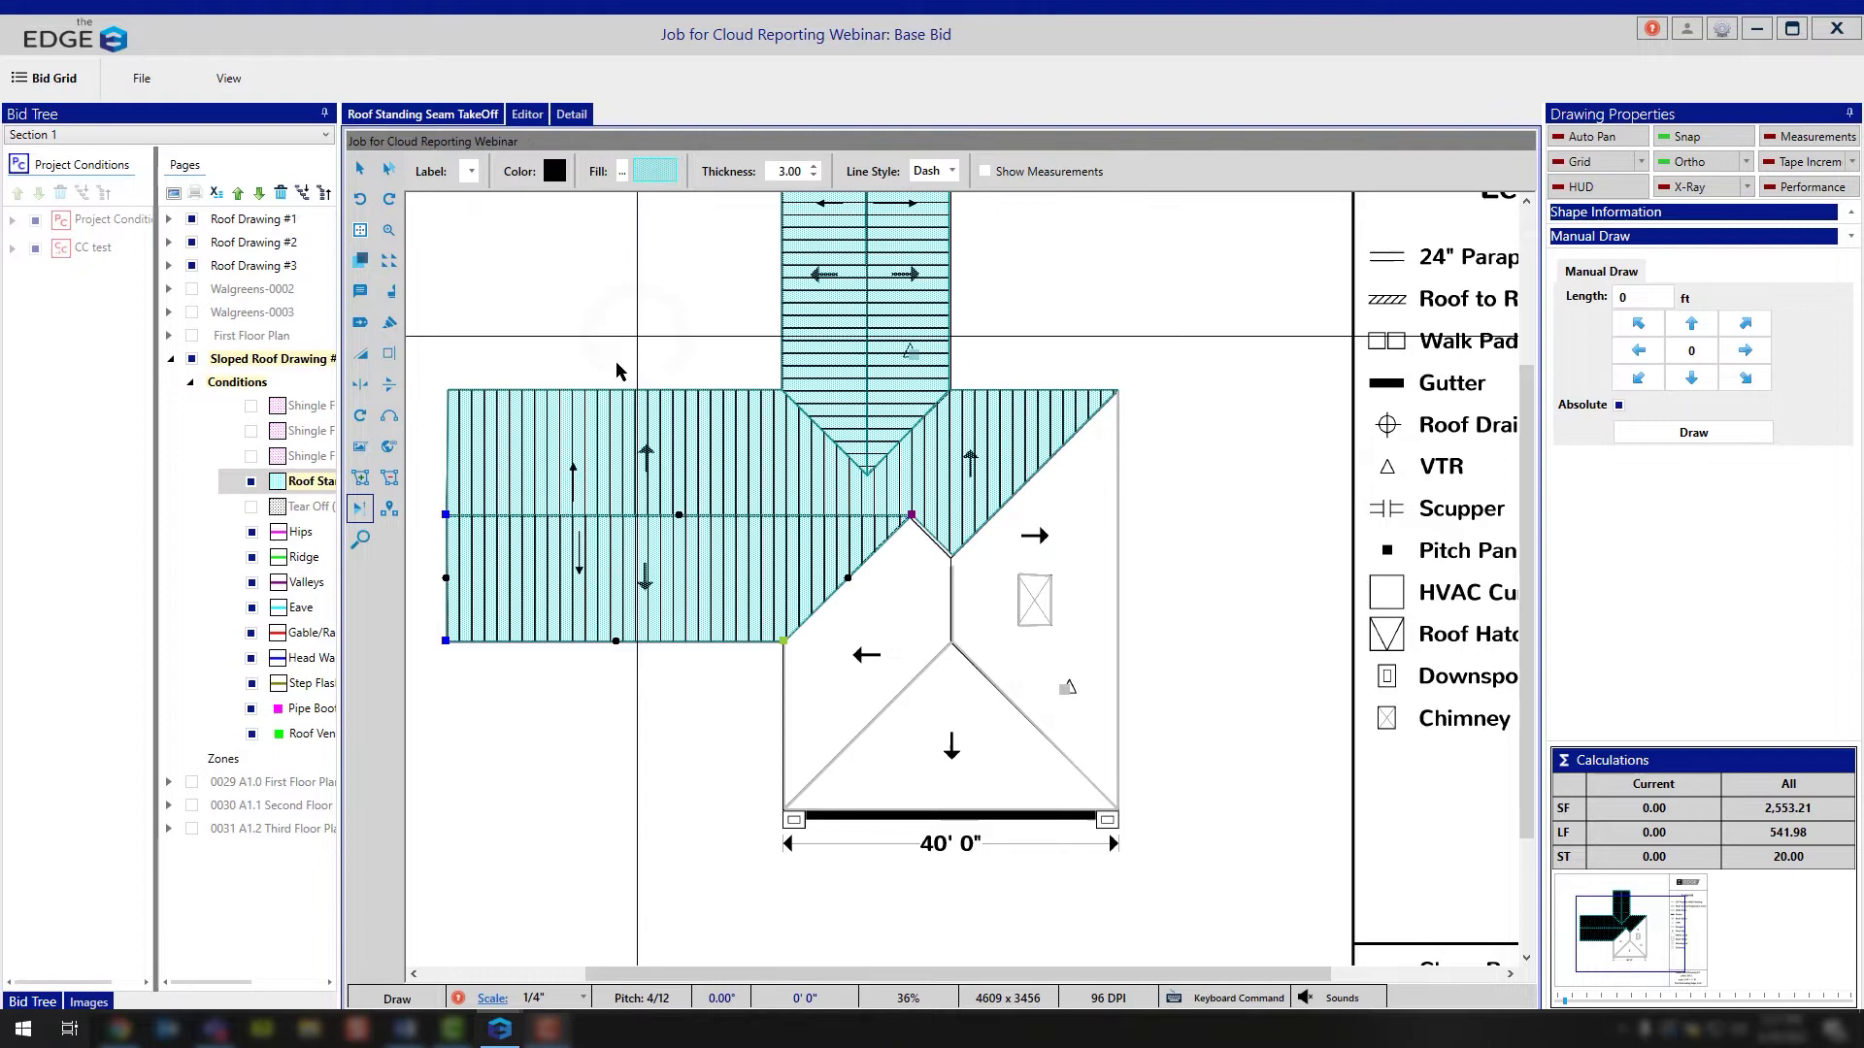
scroll(817, 585, down, 1)
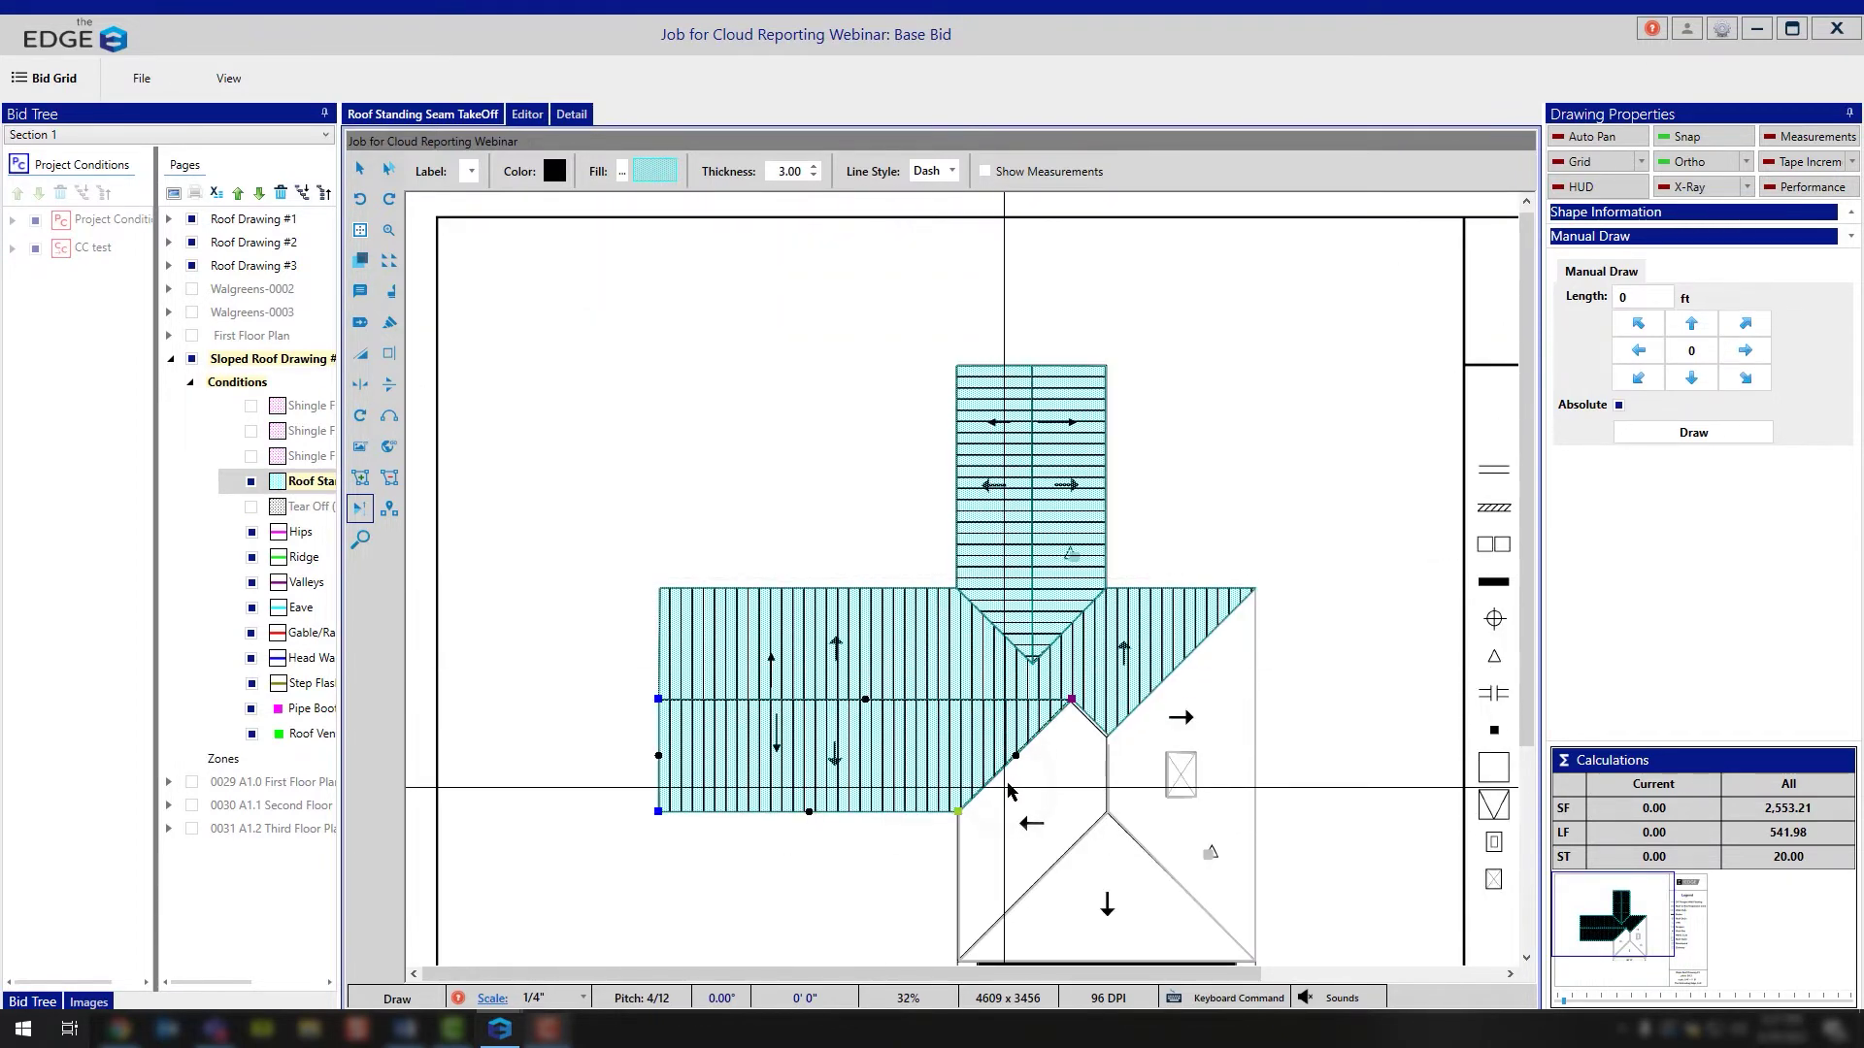
scroll(1004, 784, down, 1)
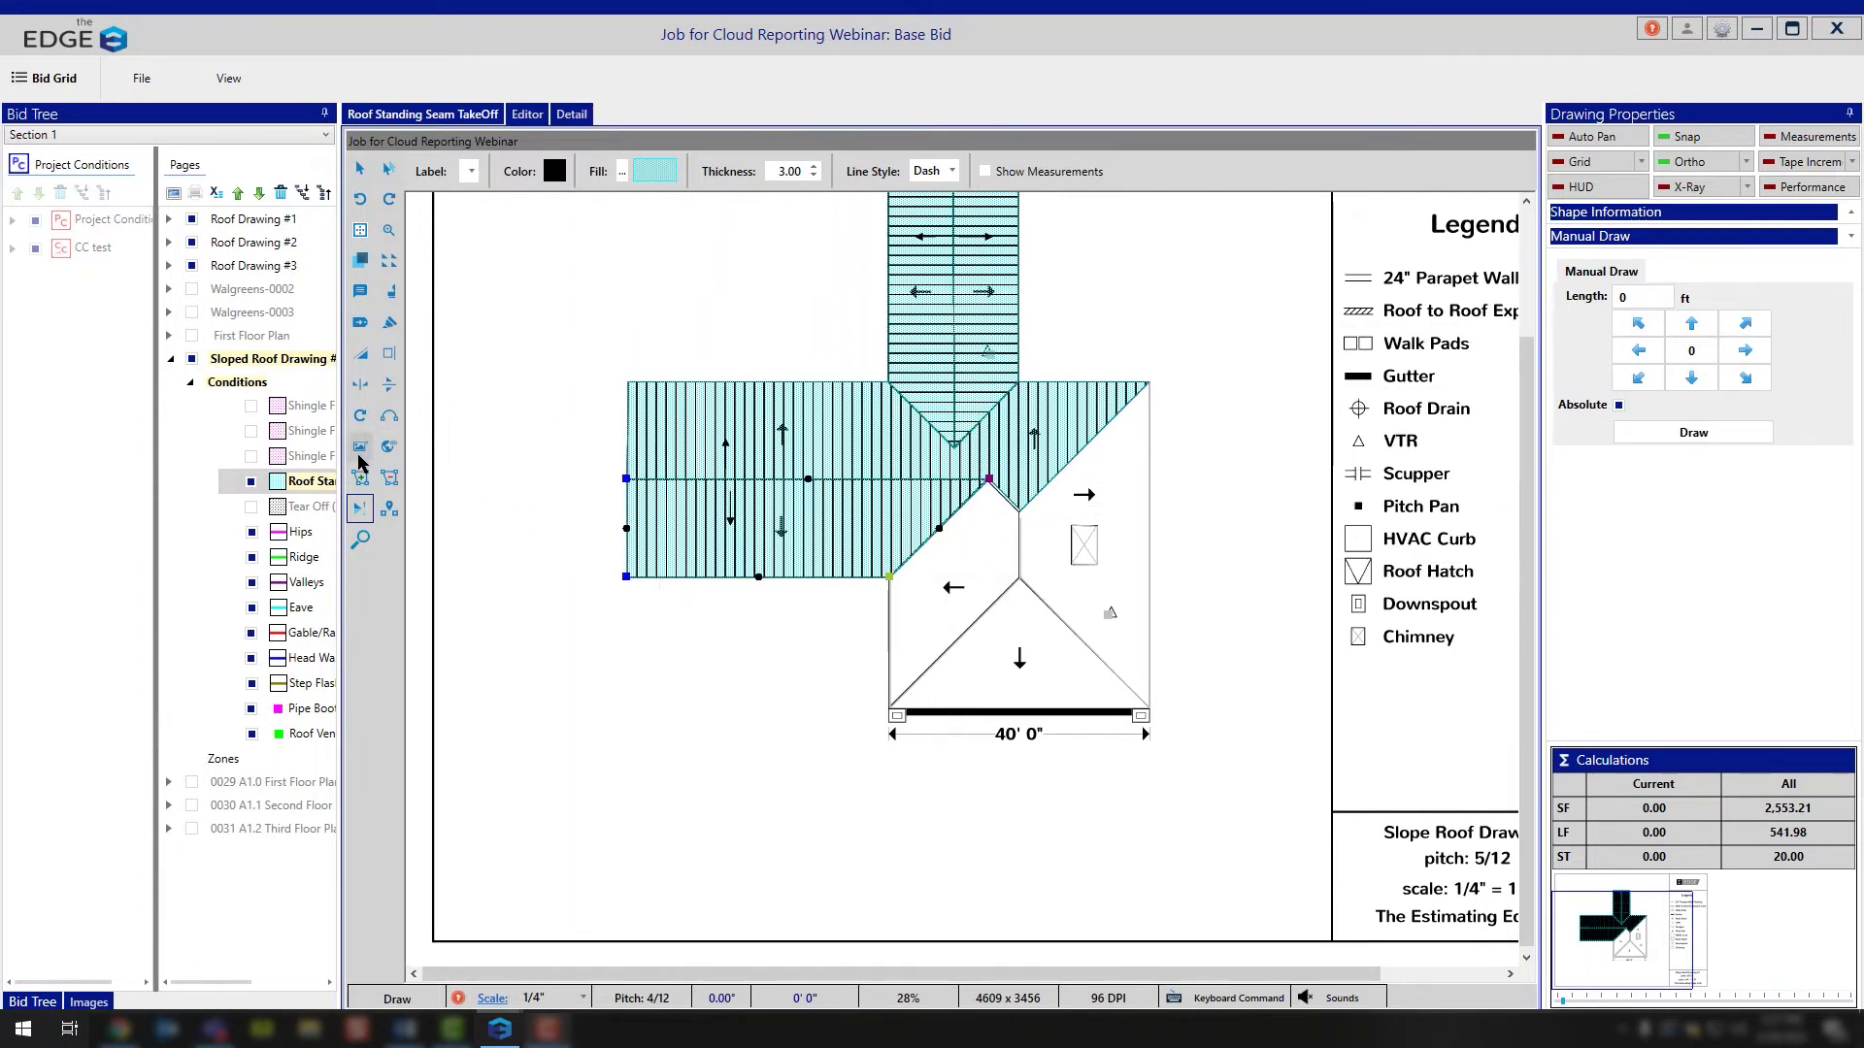
Apply the HiLo layout to the left roof area, leaving only the upper roof plane
click(361, 171)
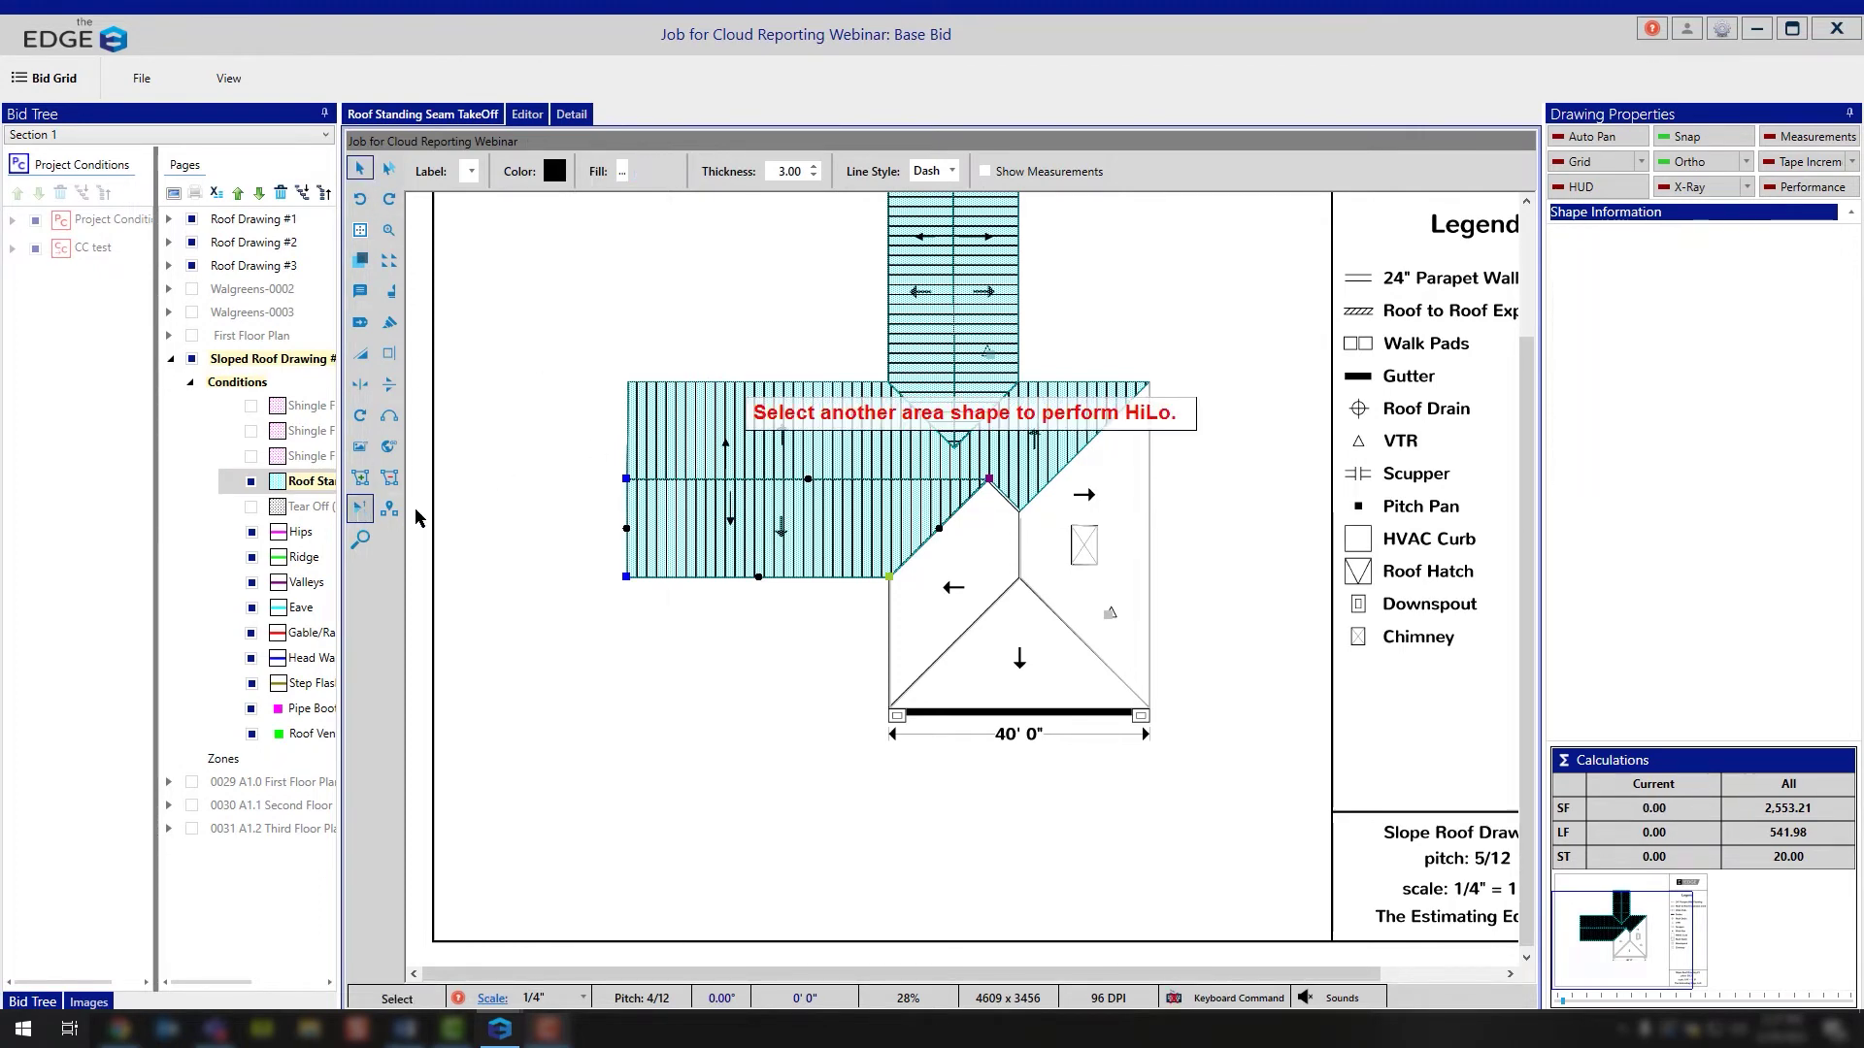
click(631, 541)
click(385, 439)
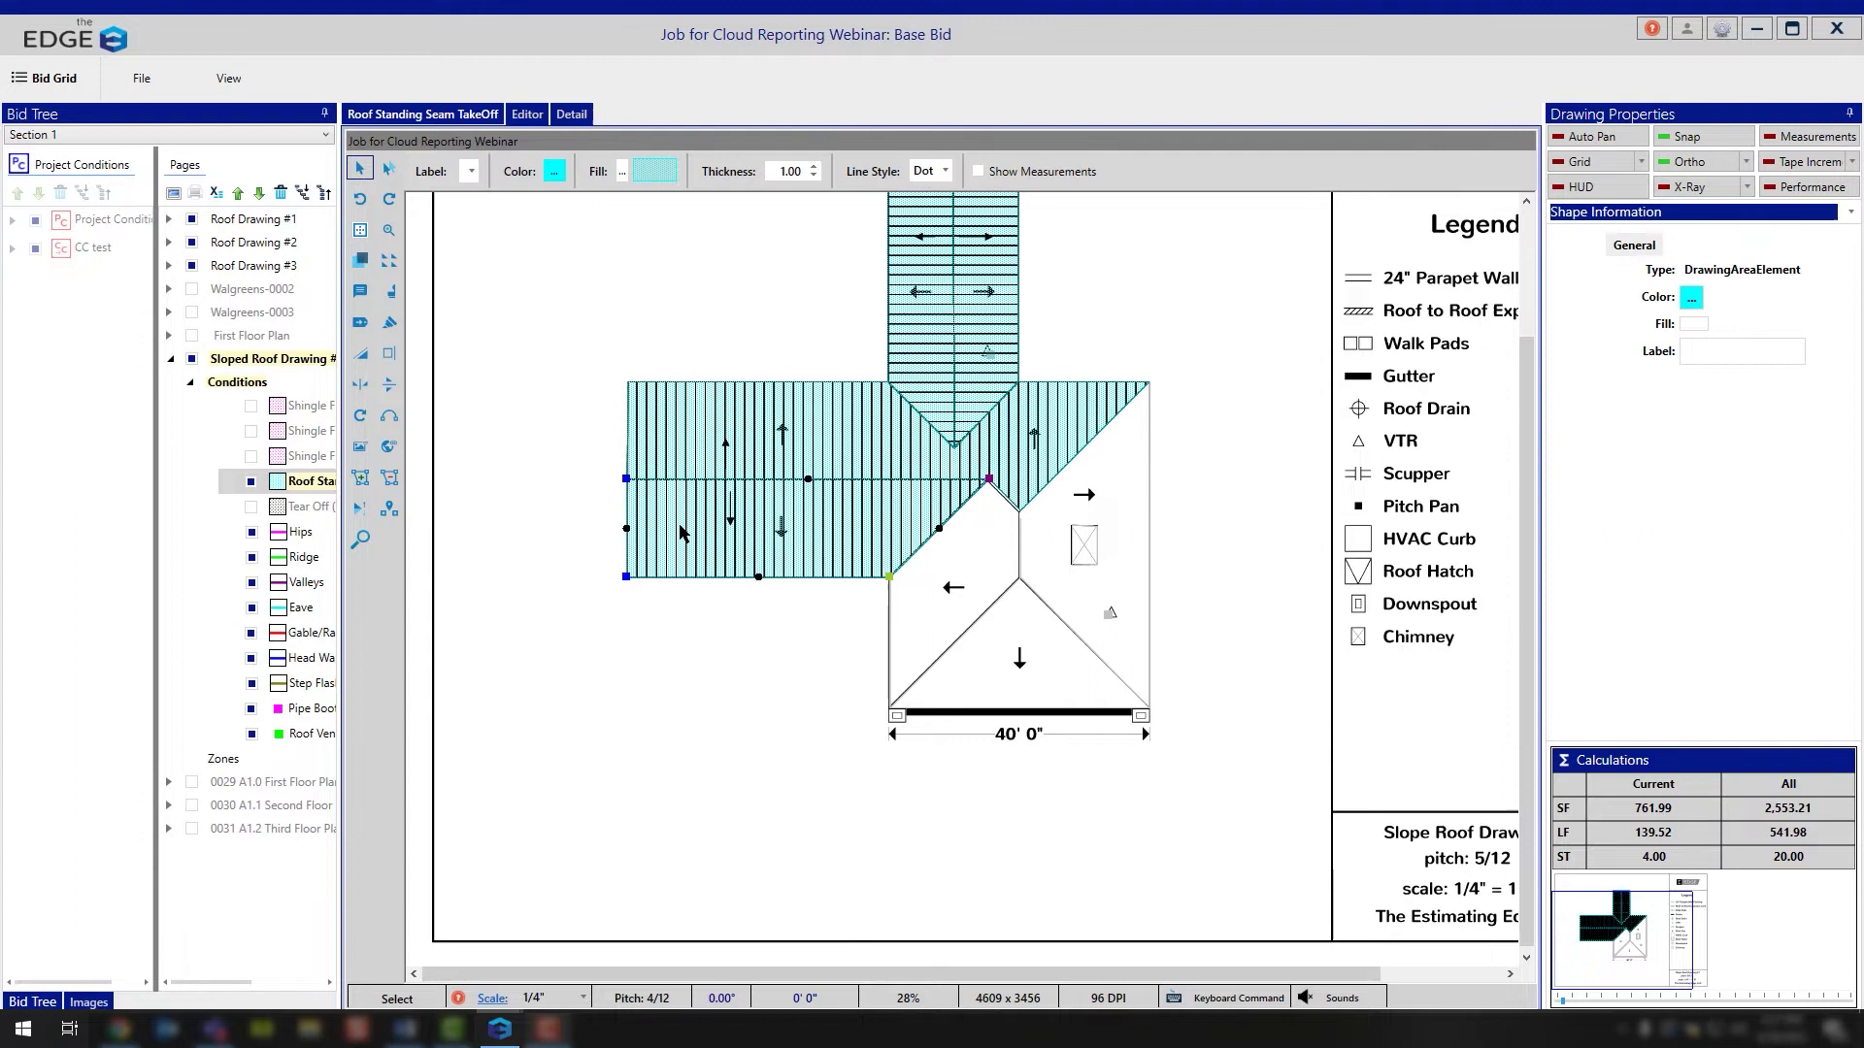
Draw a new area over the lower-left roof plane and apply the HiLo panel layout to it
click(362, 479)
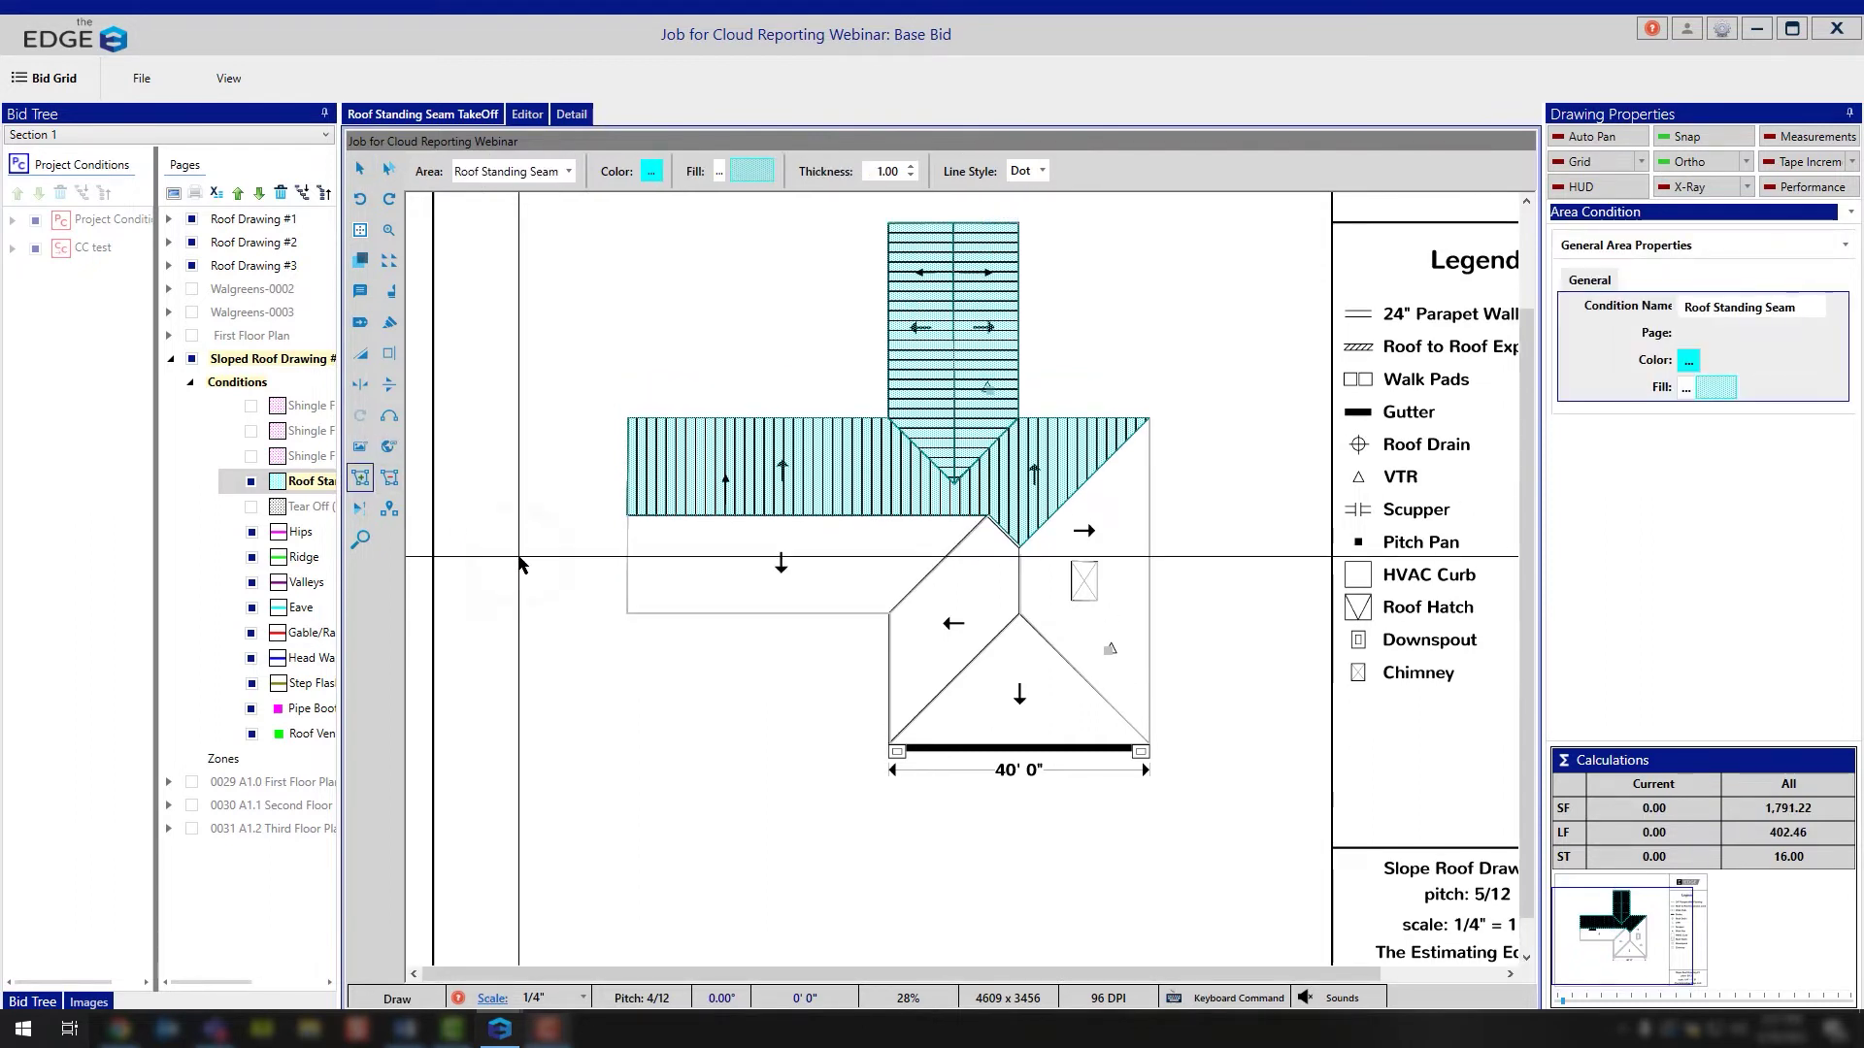
click(987, 514)
click(626, 514)
click(889, 614)
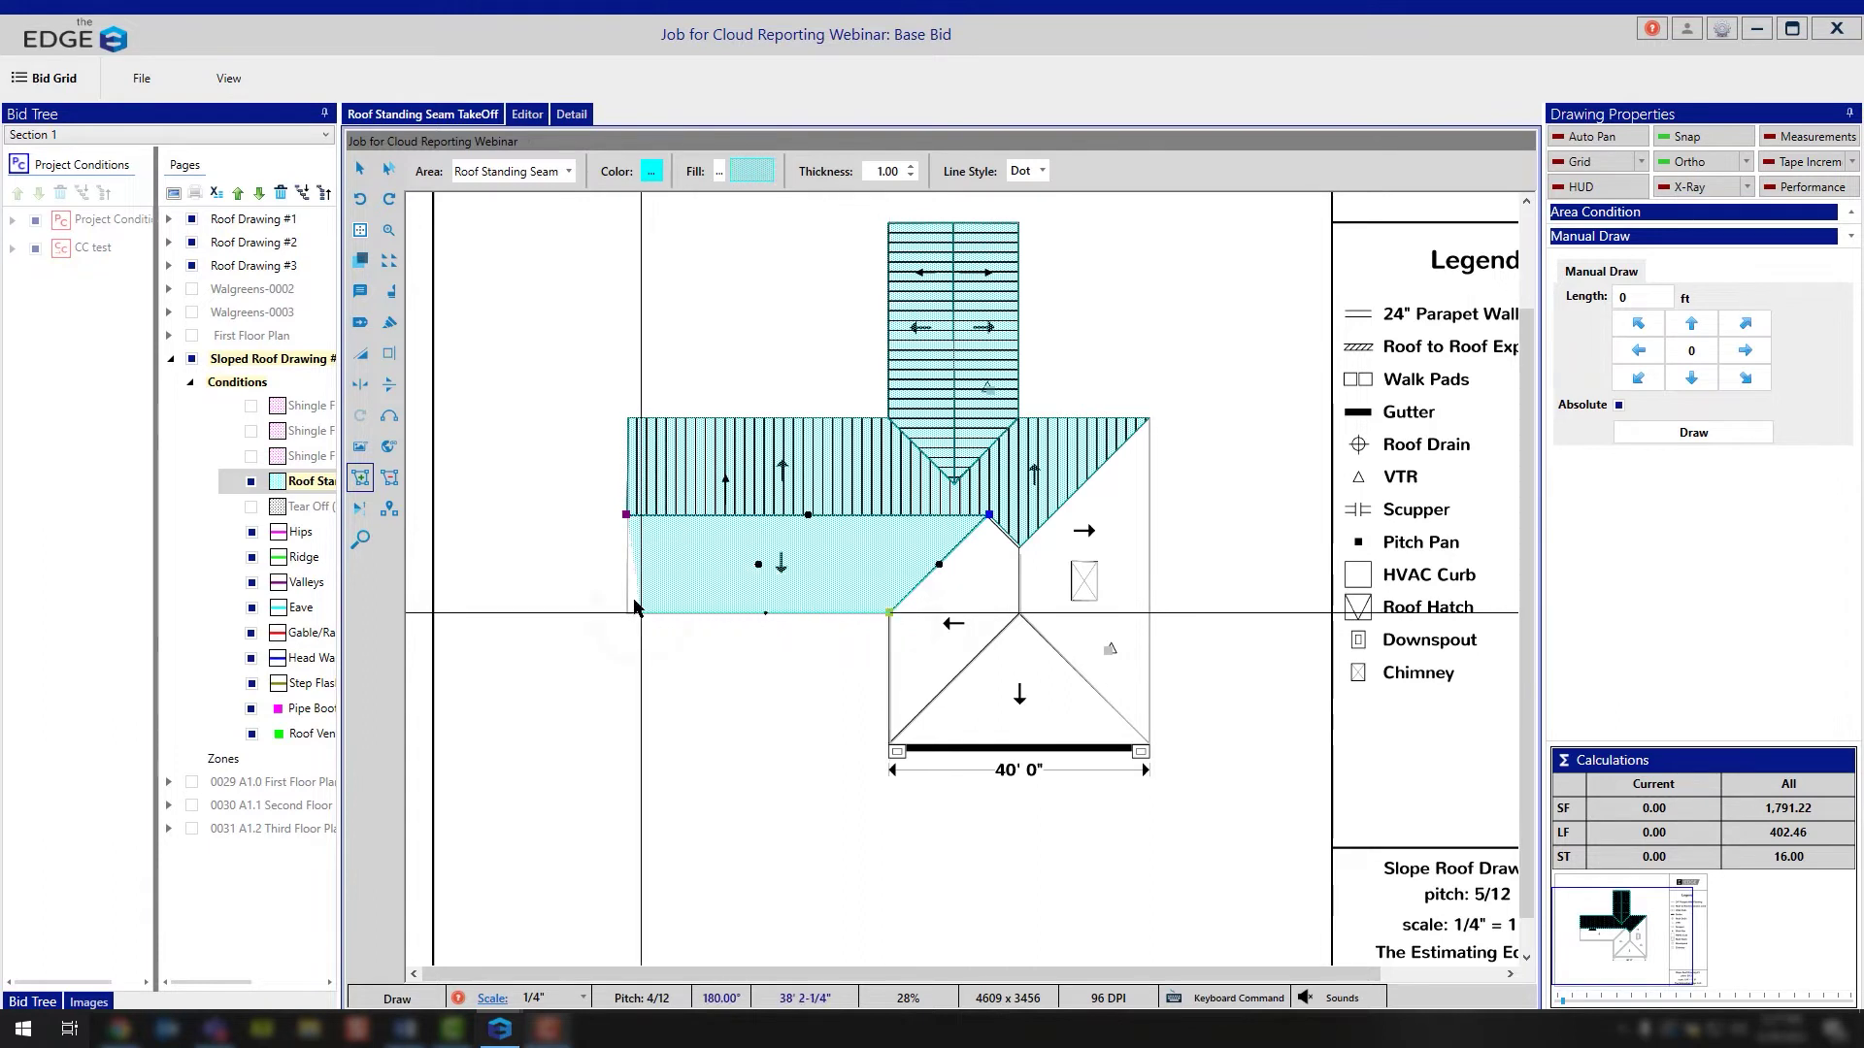
double_click(626, 614)
click(359, 507)
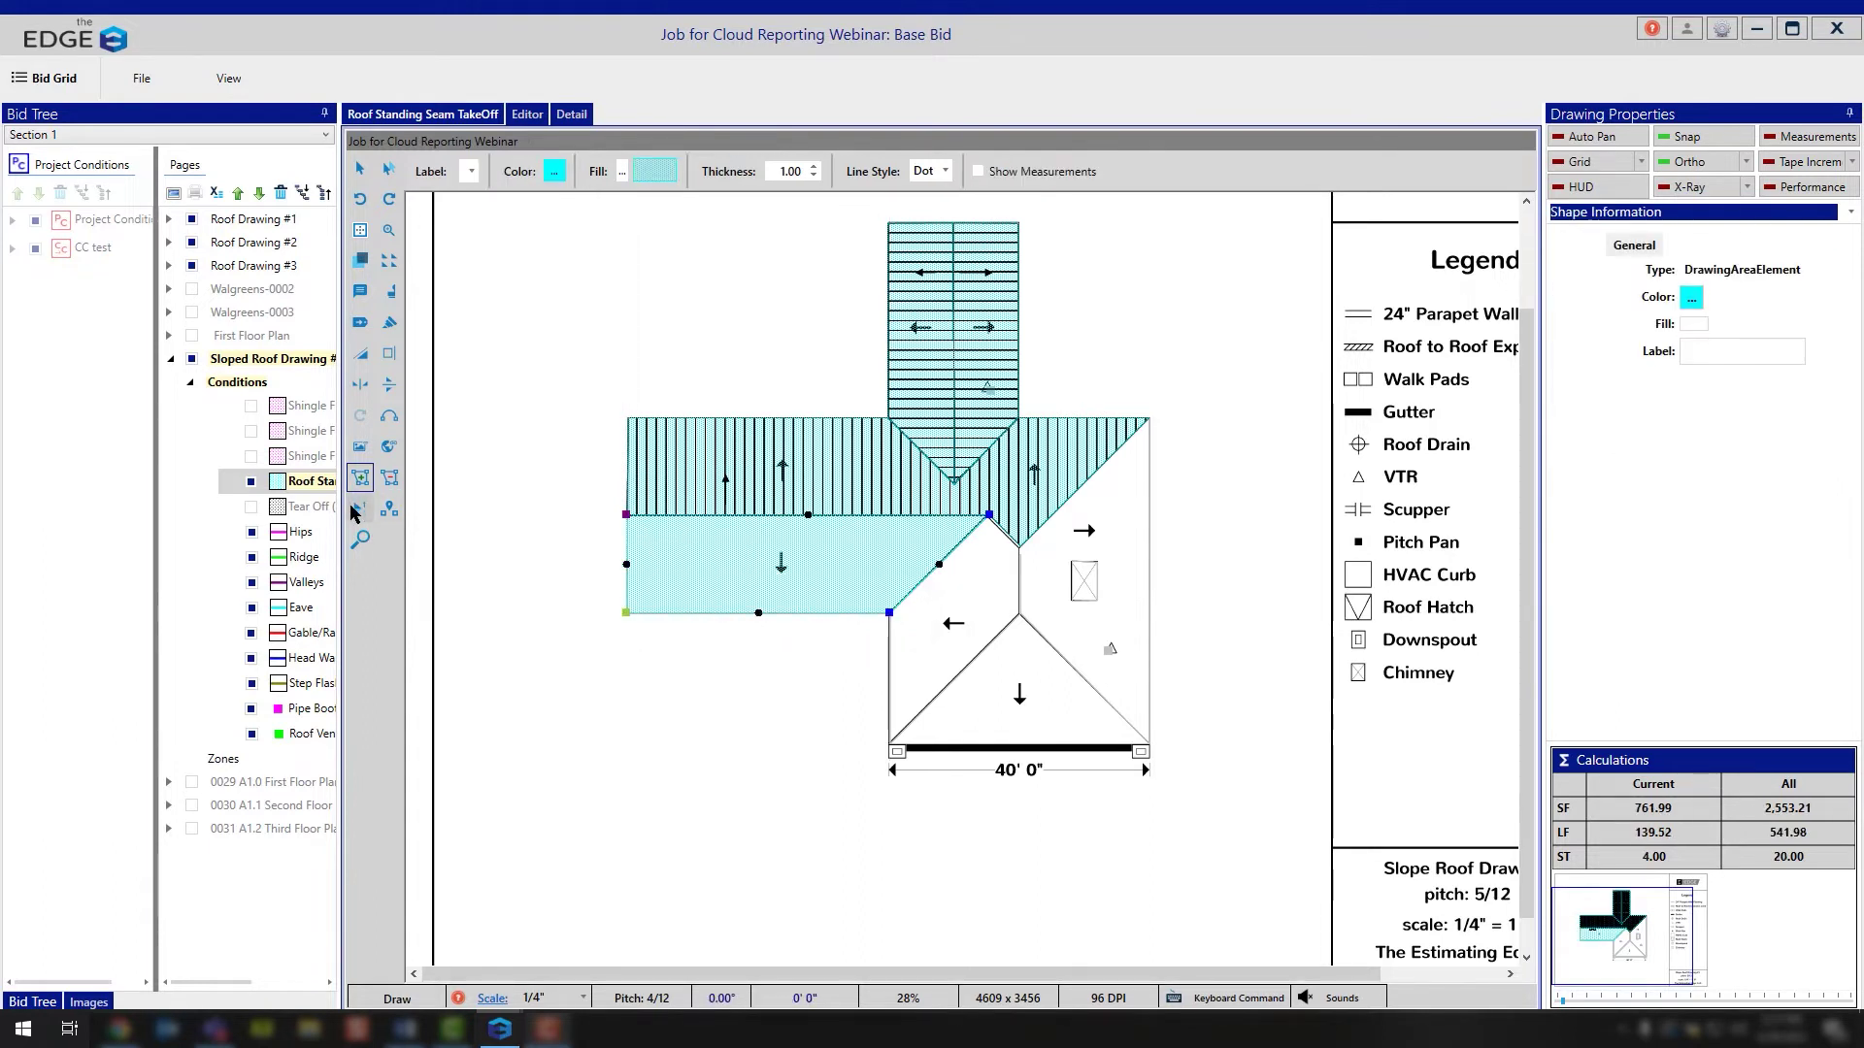
click(684, 581)
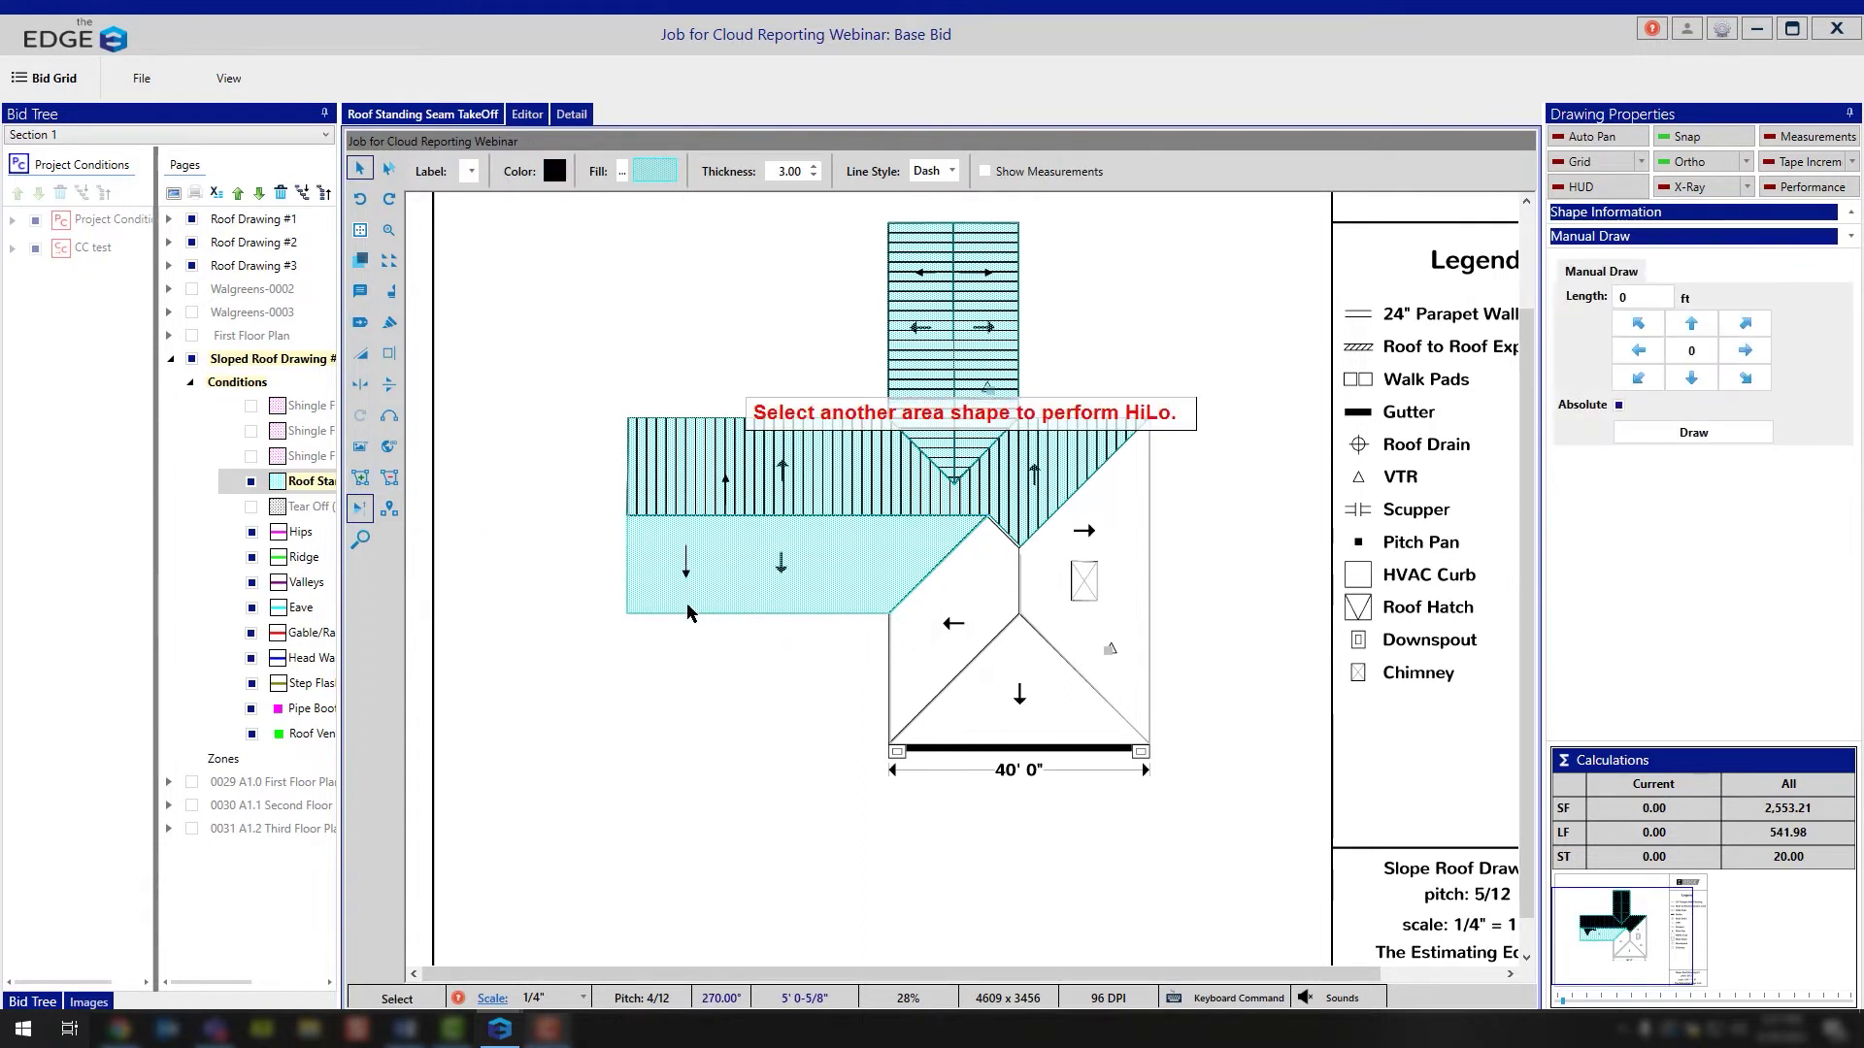
Select Roof Standing Seam in the Conditions table and bring up the Standing Seam Report options at 8.5 x 11
click(53, 79)
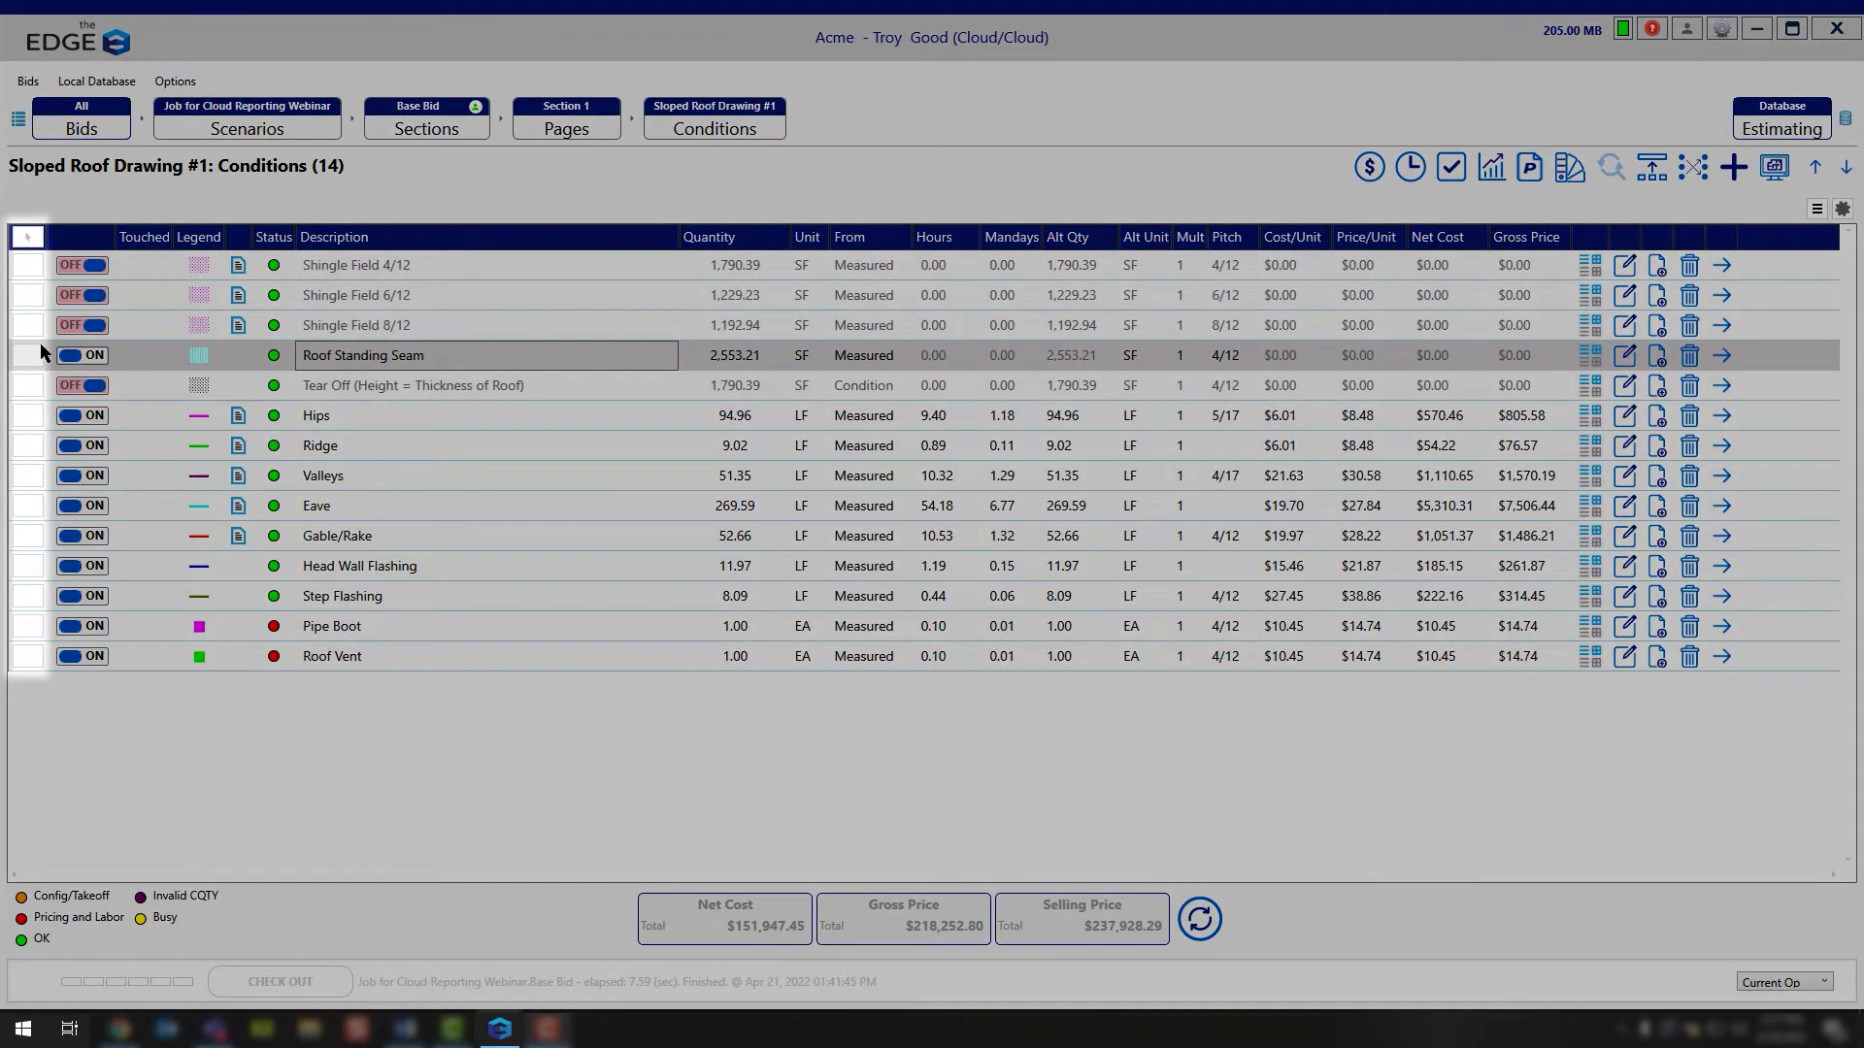
click(41, 351)
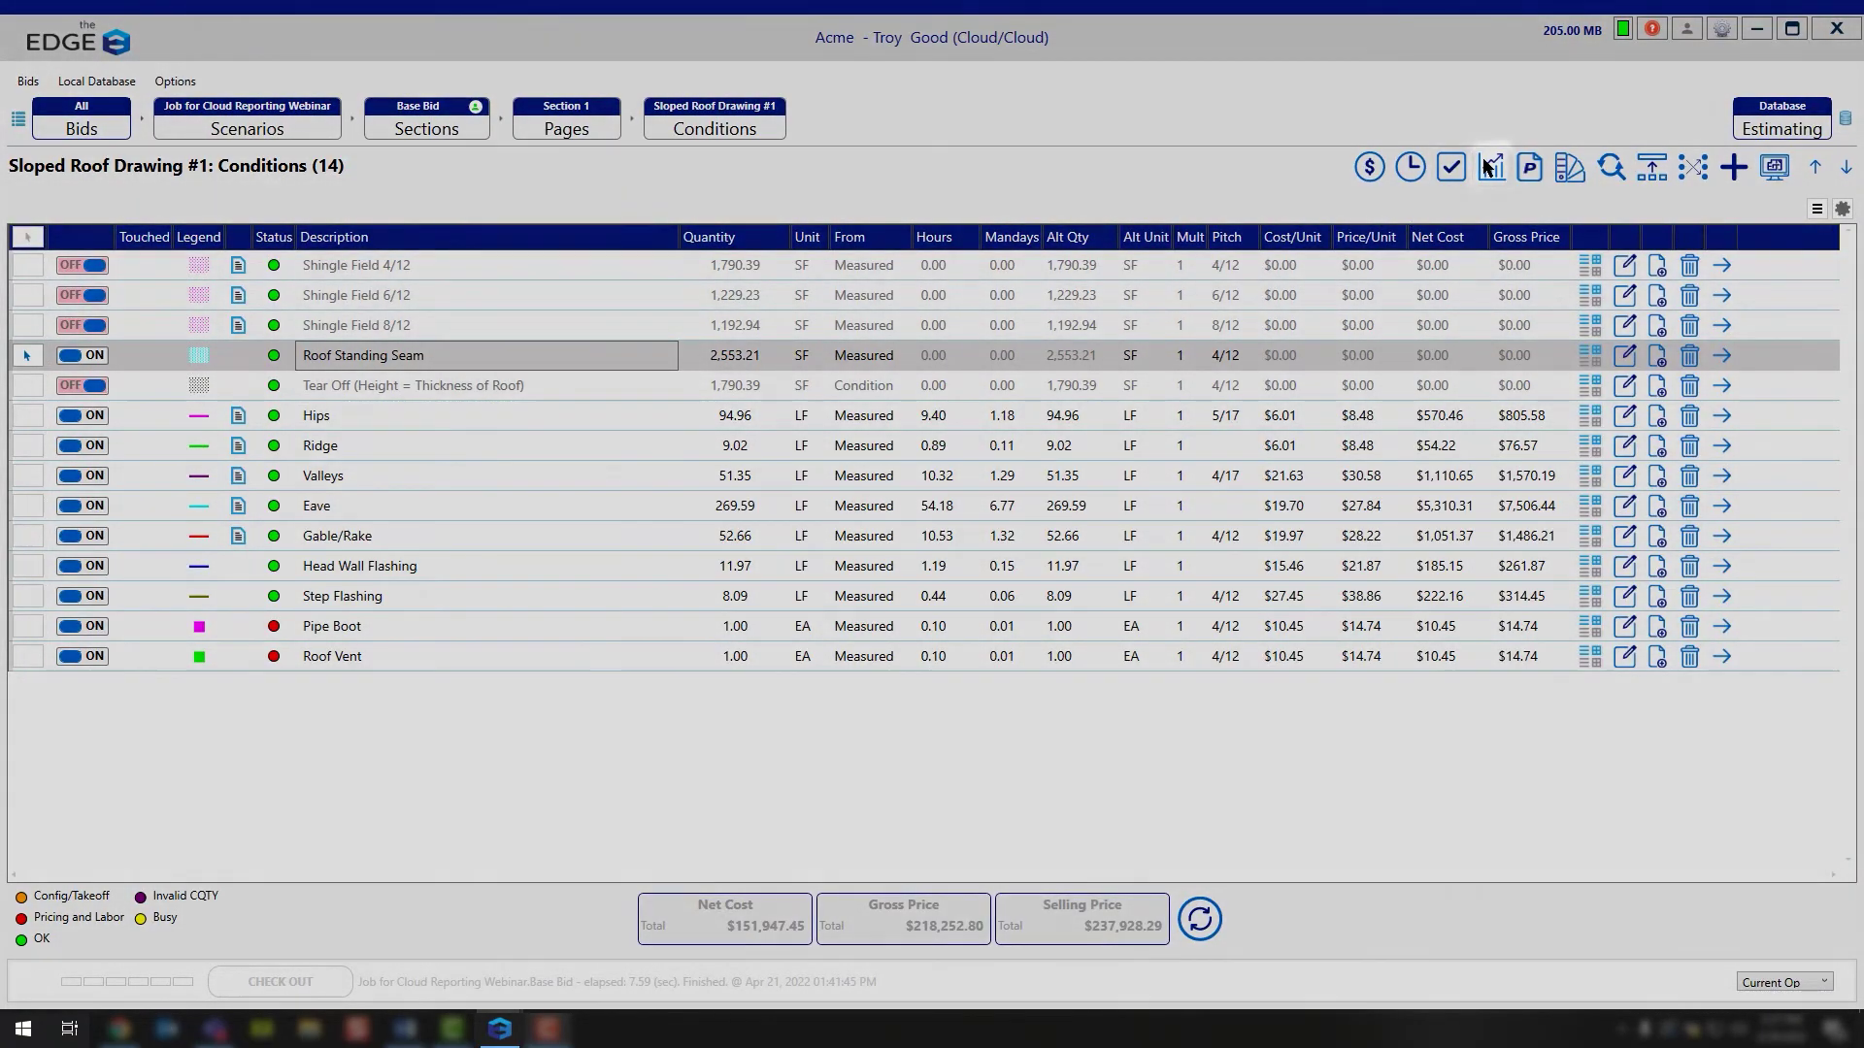
click(1488, 167)
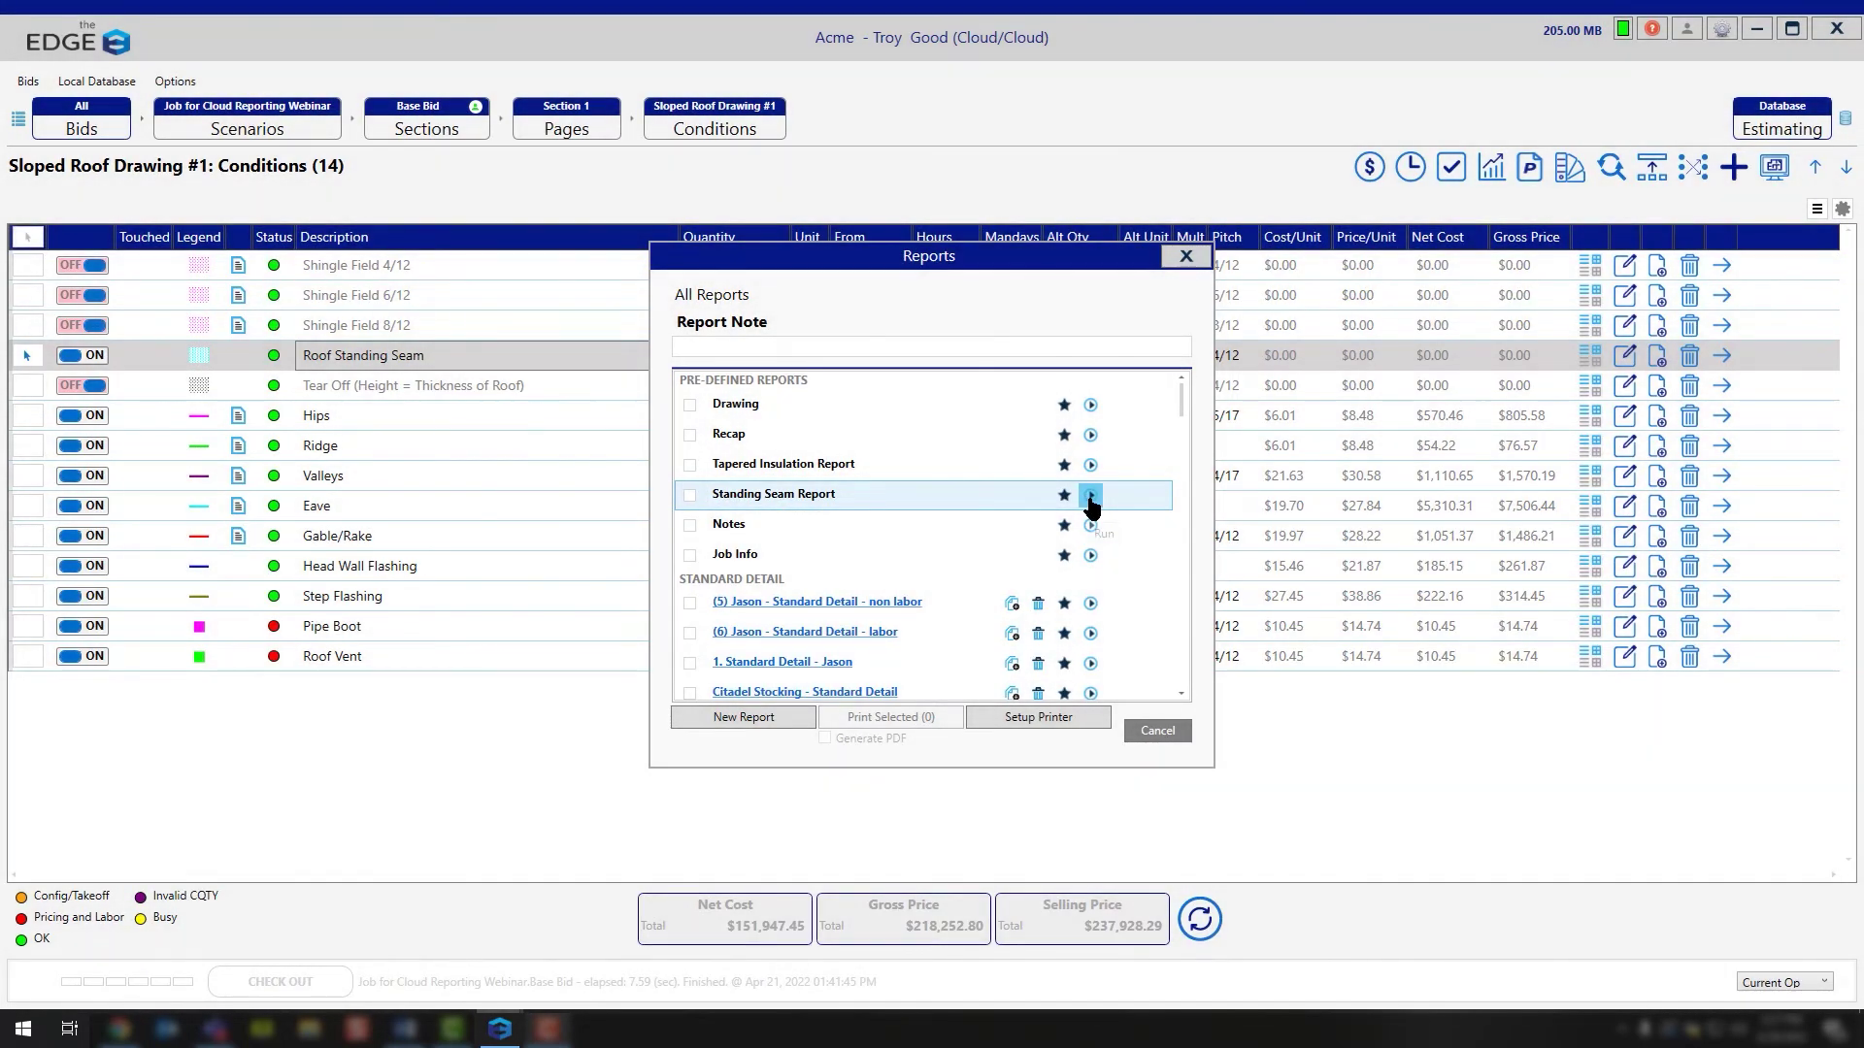
click(1090, 496)
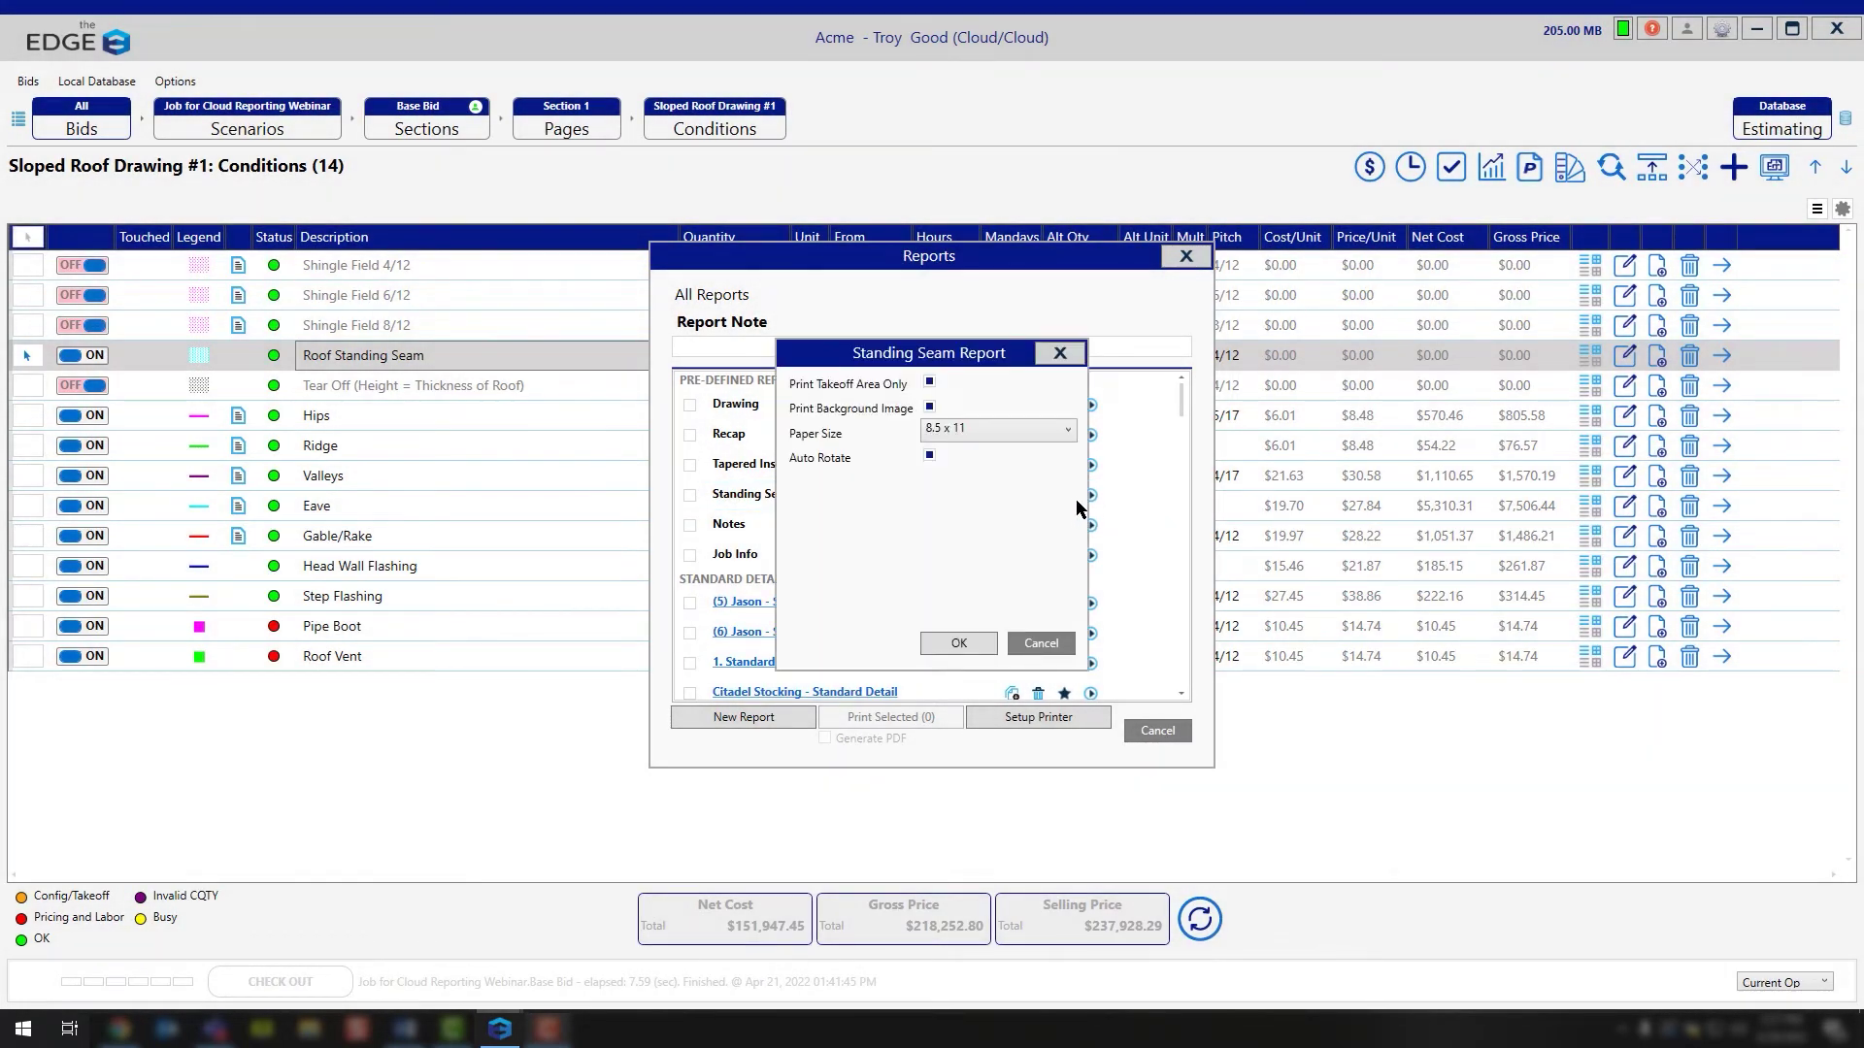
Generate the Standing Seam Report and reposition and enlarge its preview window
click(957, 644)
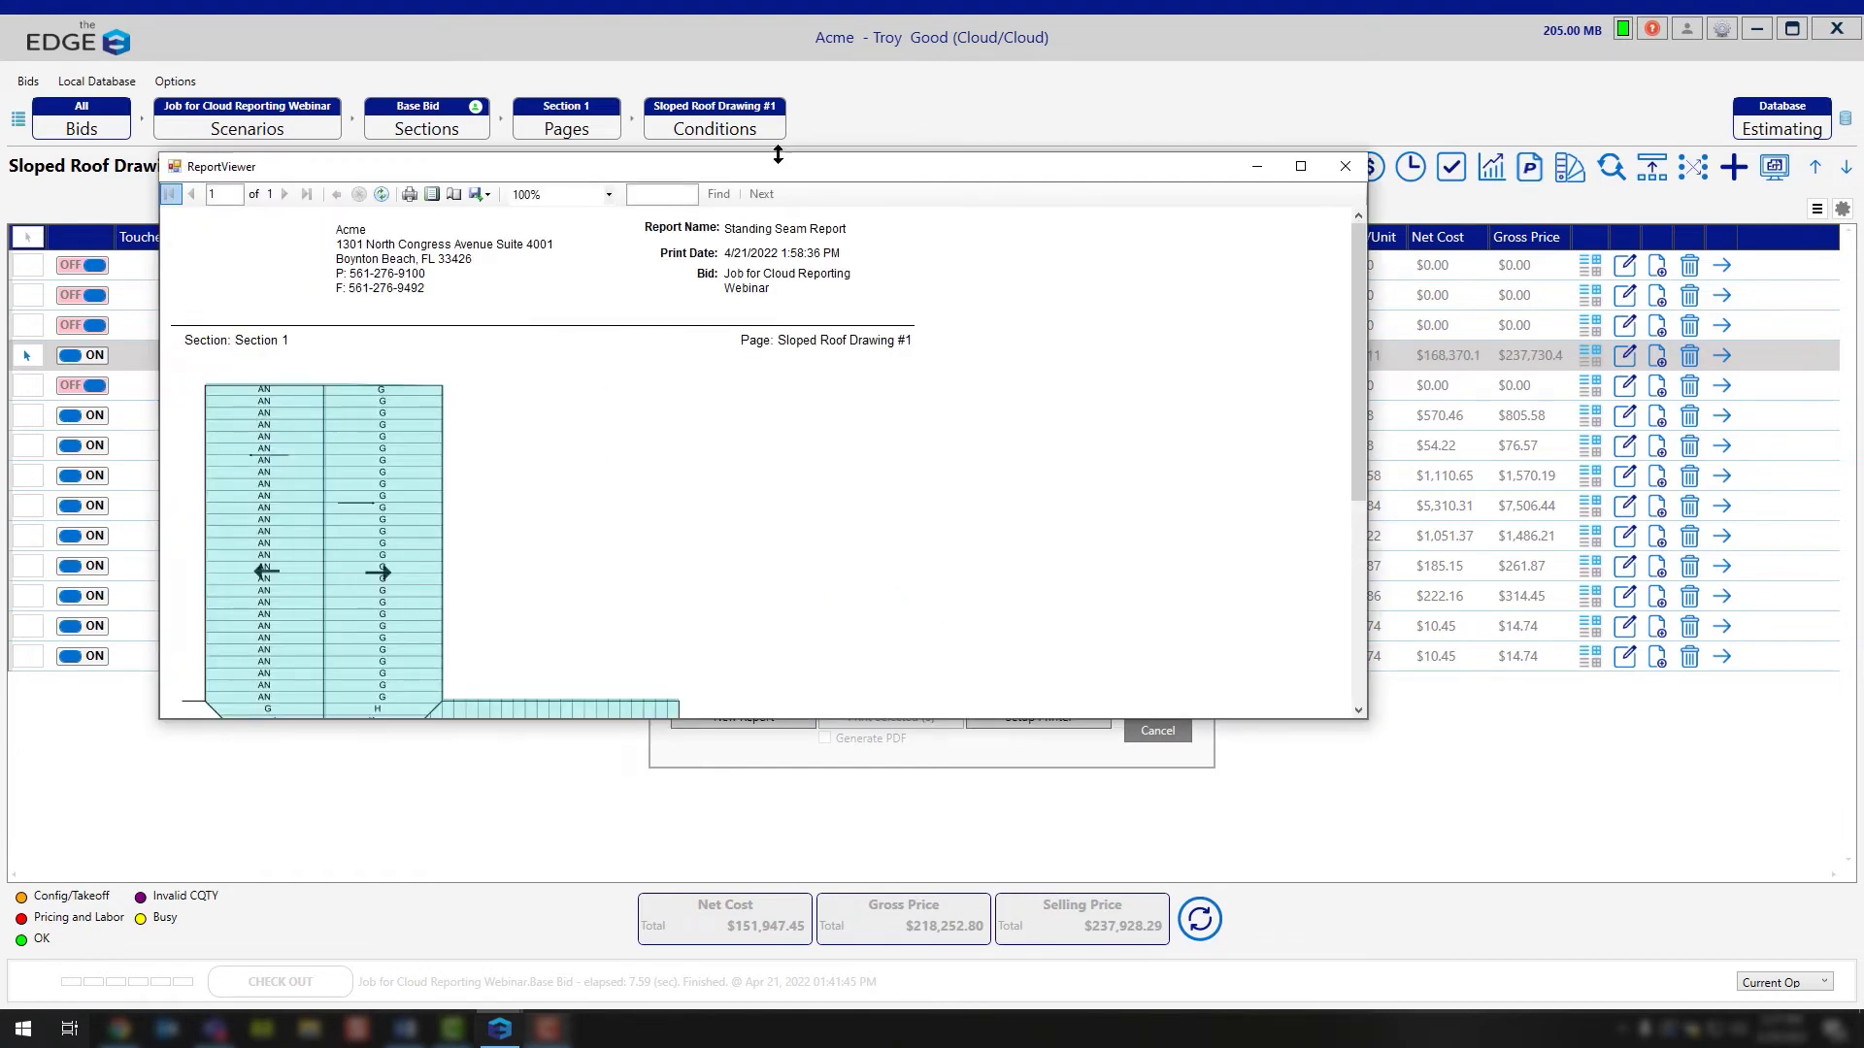
drag(777, 167, 654, 46)
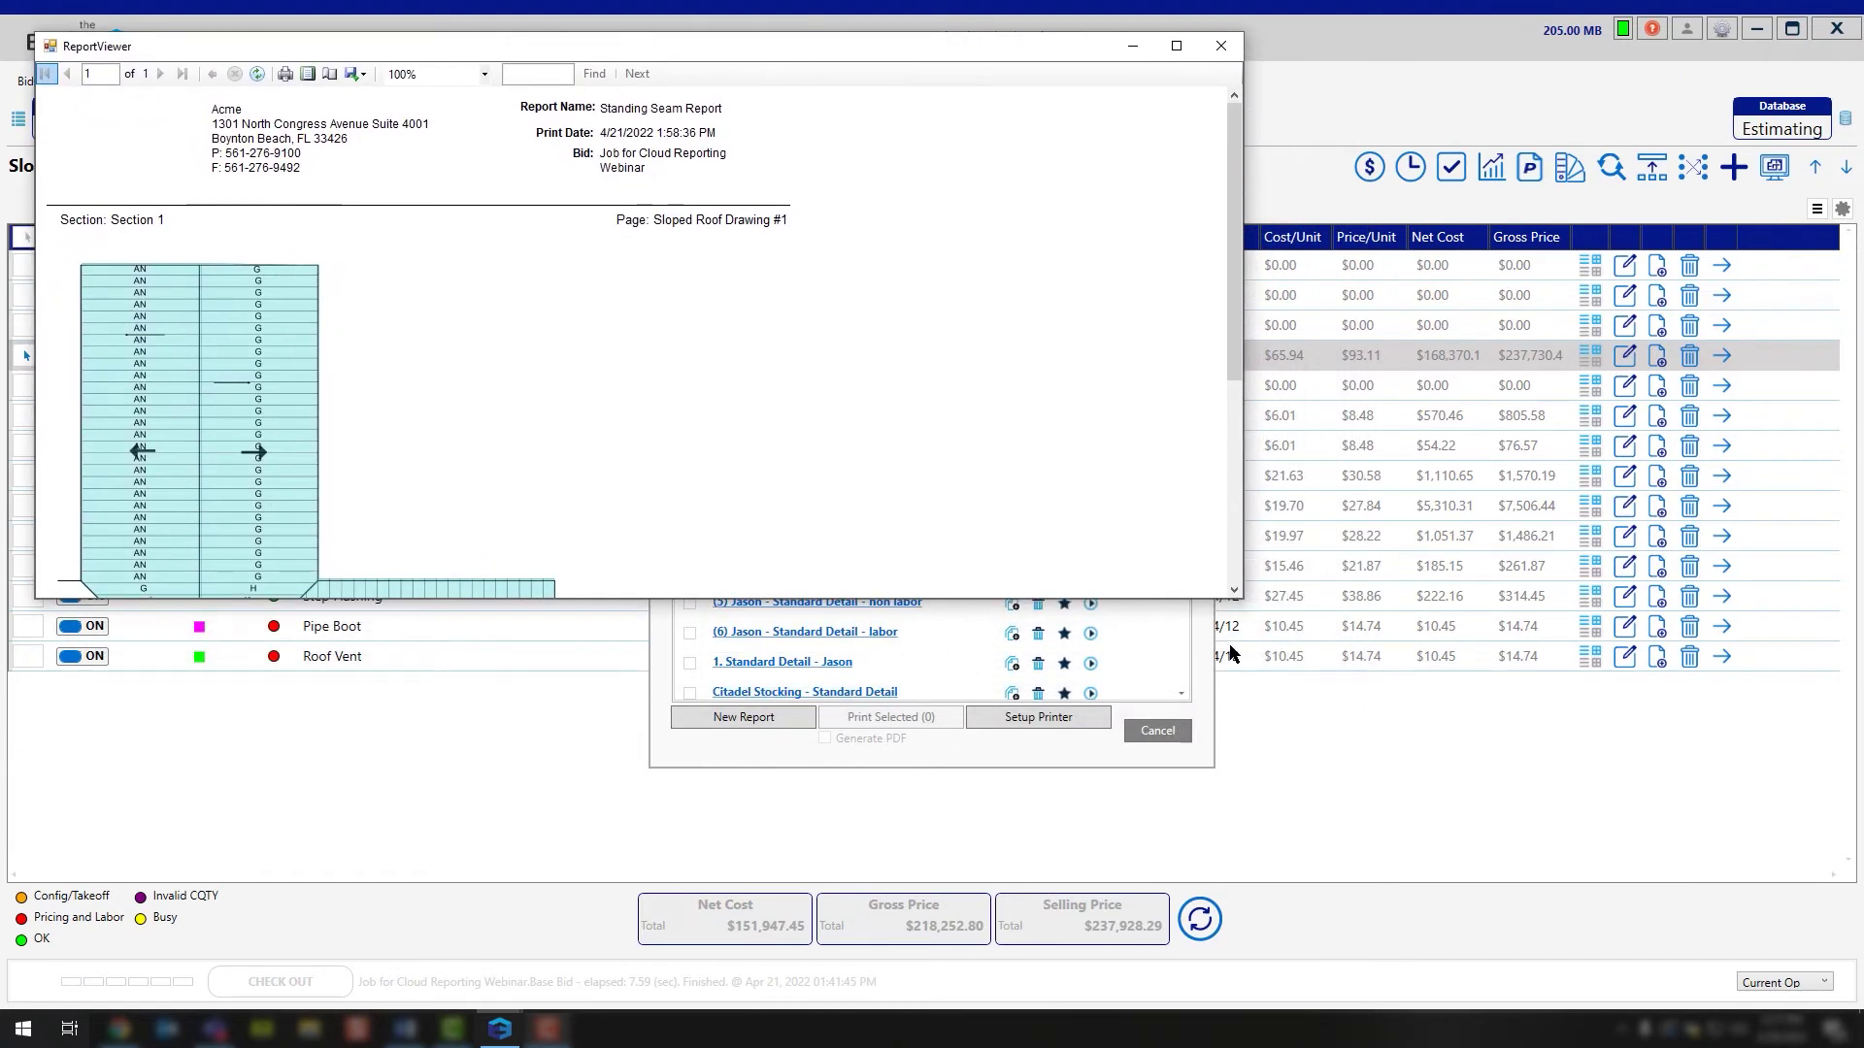
drag(1241, 600, 1647, 942)
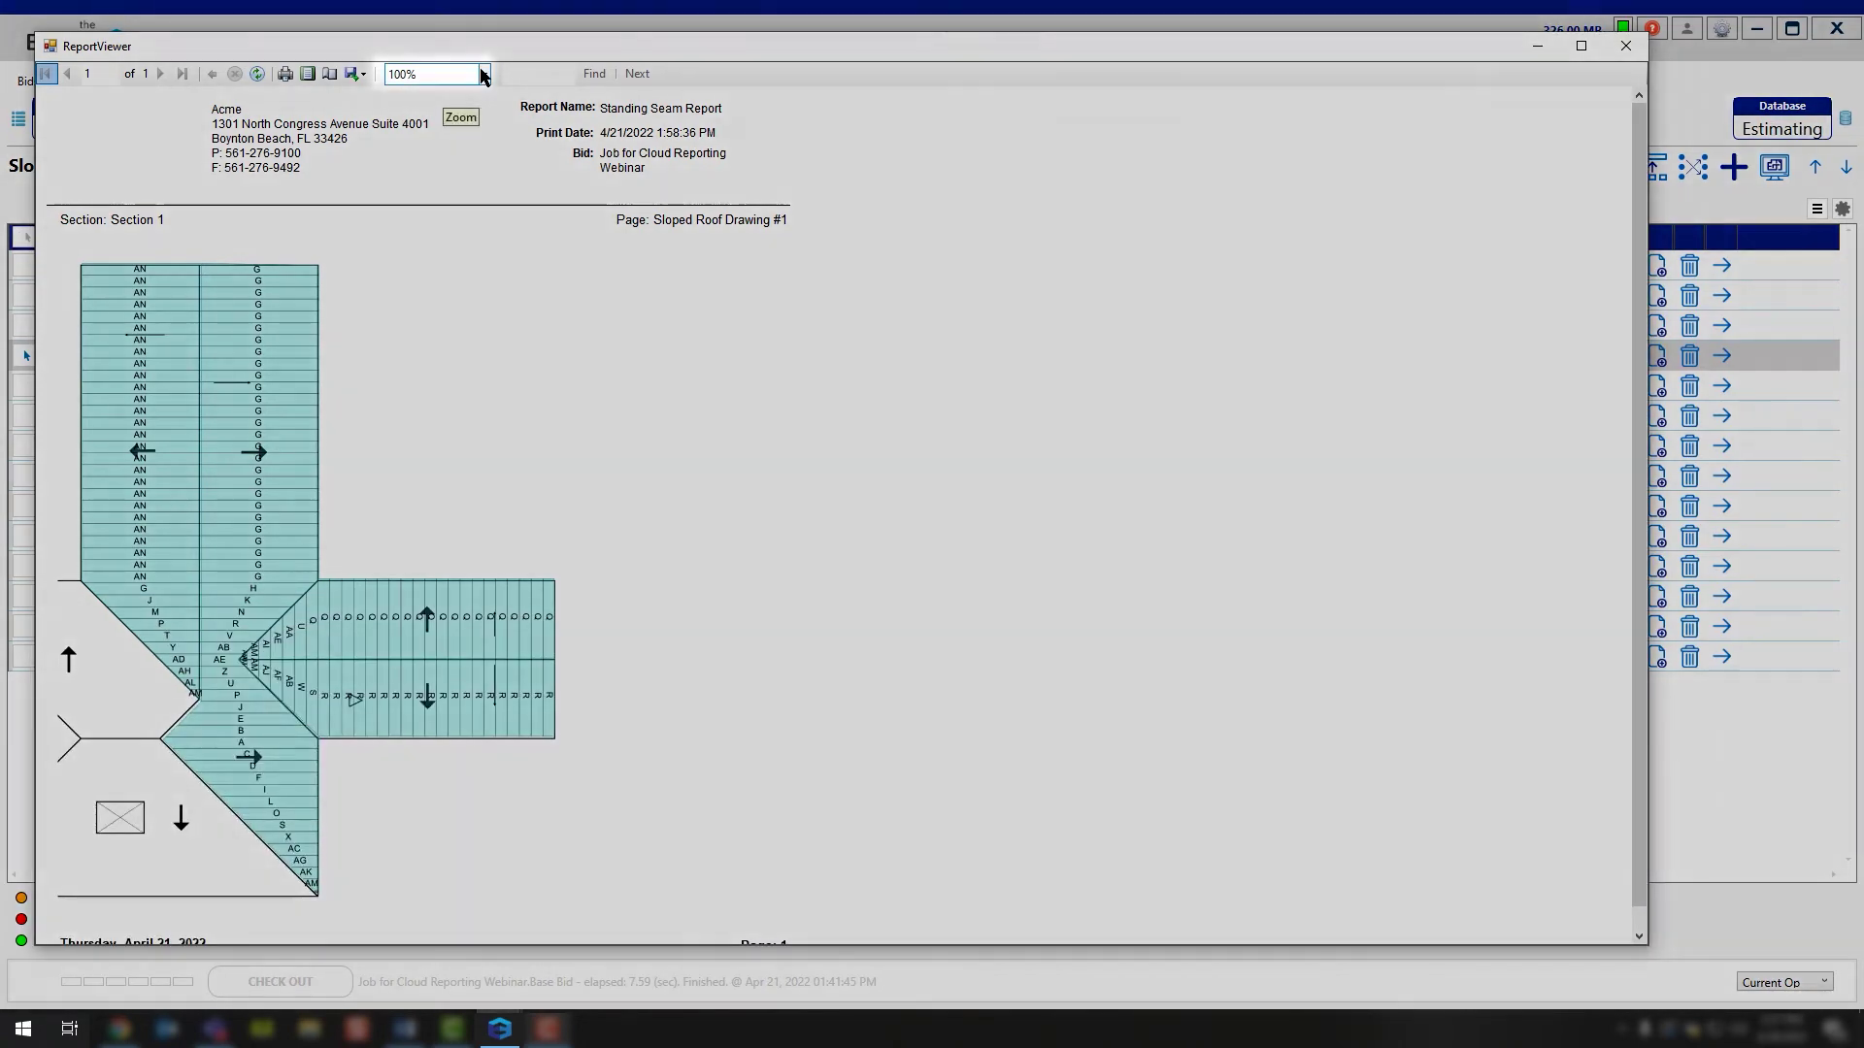
Zoom the panel overhead view to 200% and scroll through the lettered panels
click(483, 74)
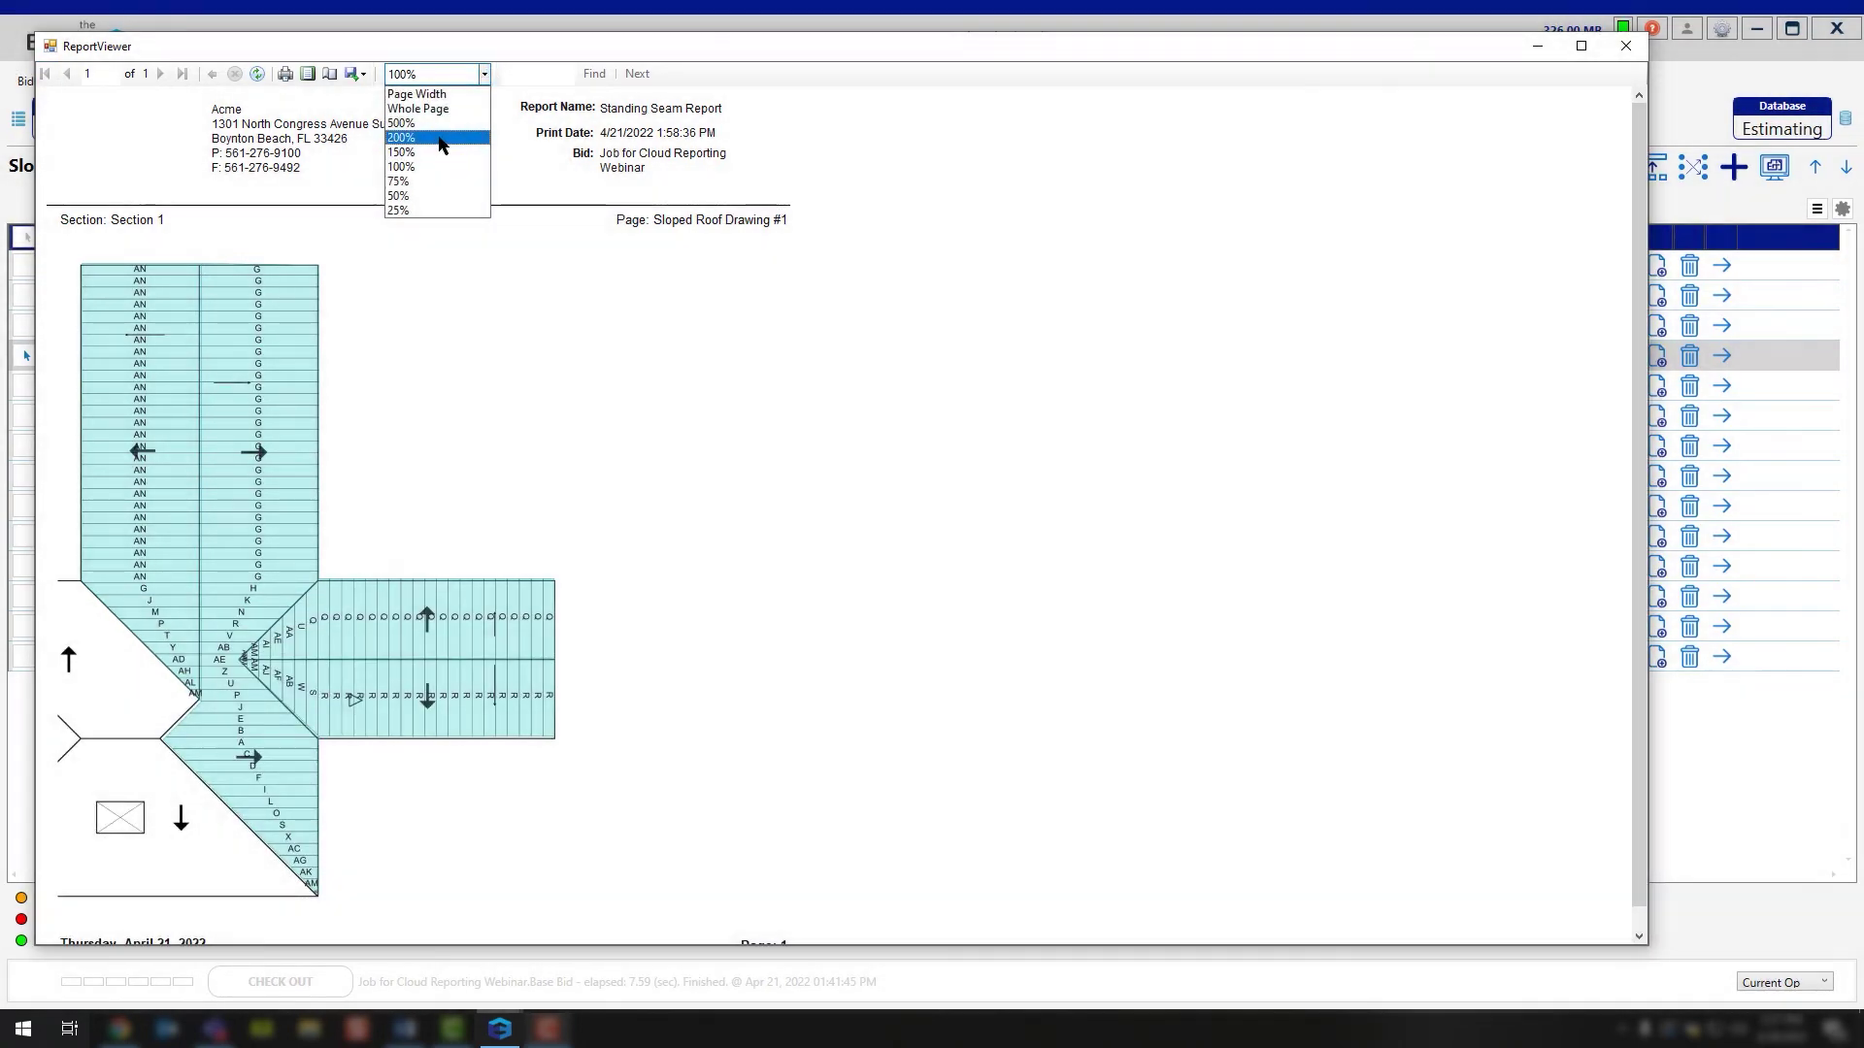
click(441, 139)
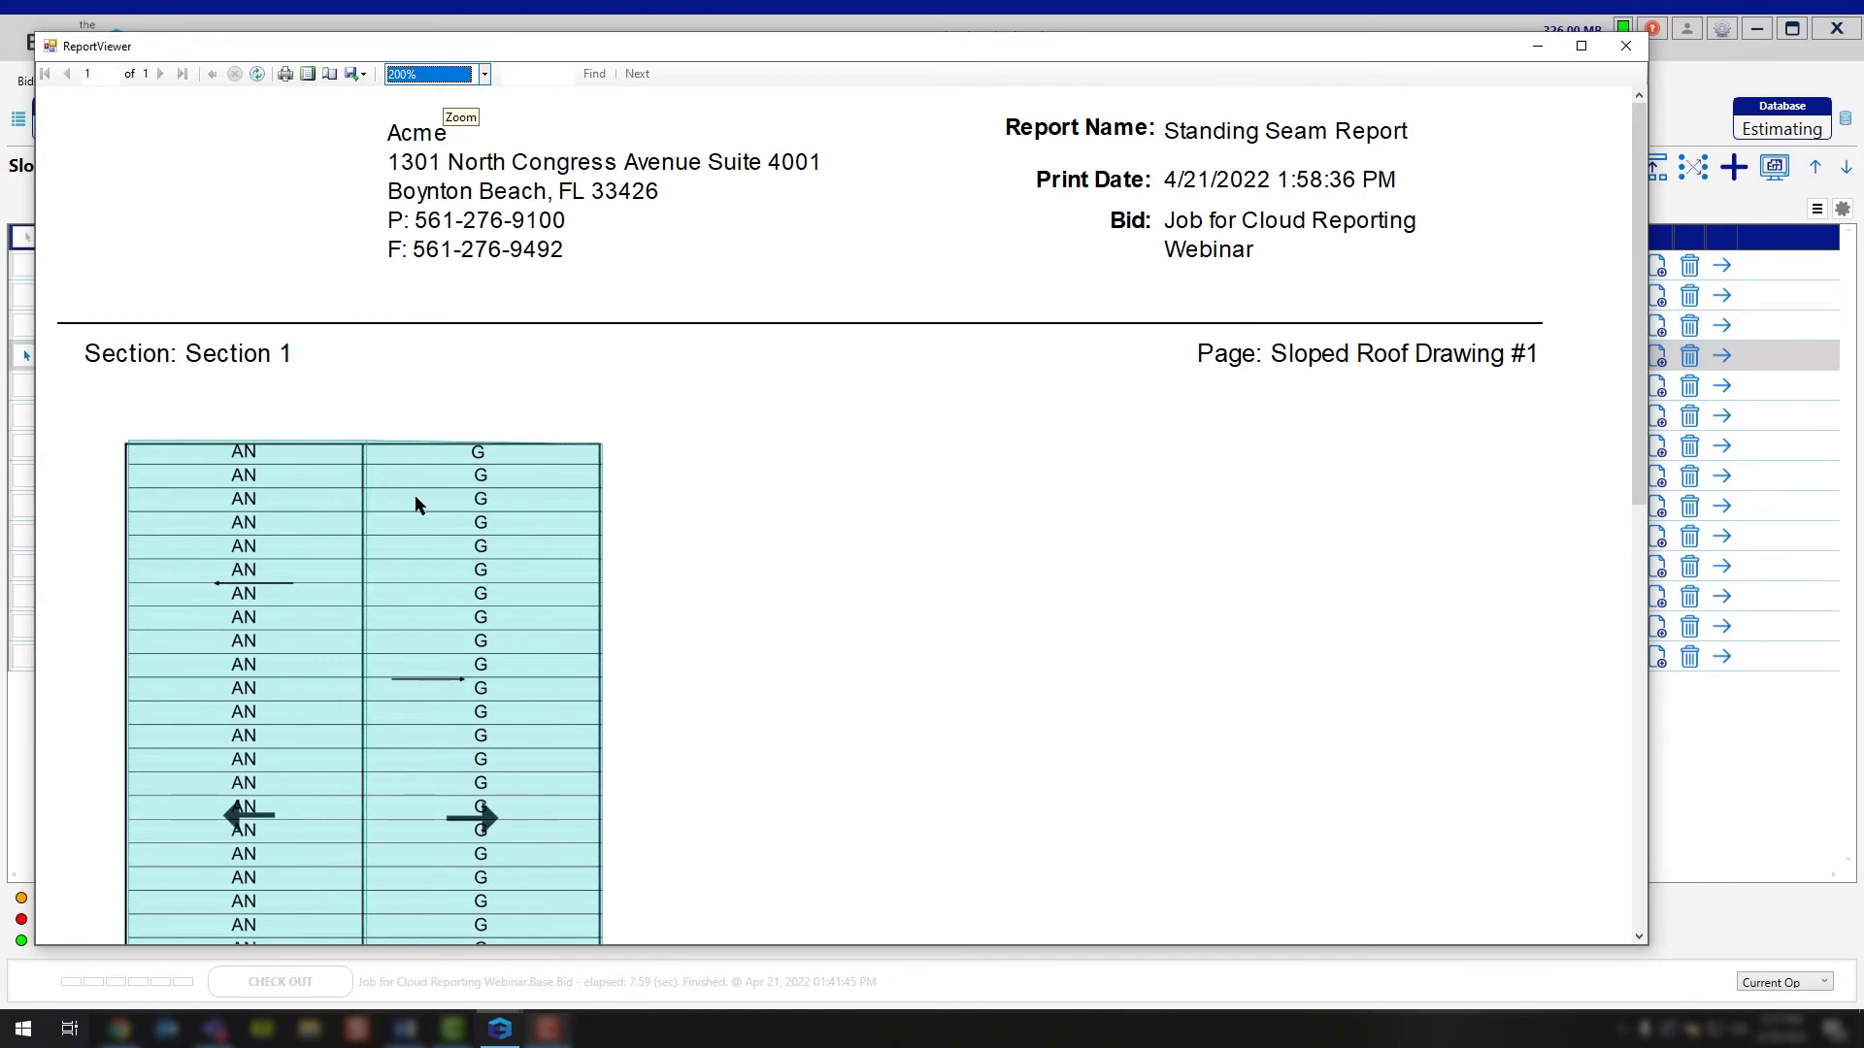
scroll(415, 495, down, 1)
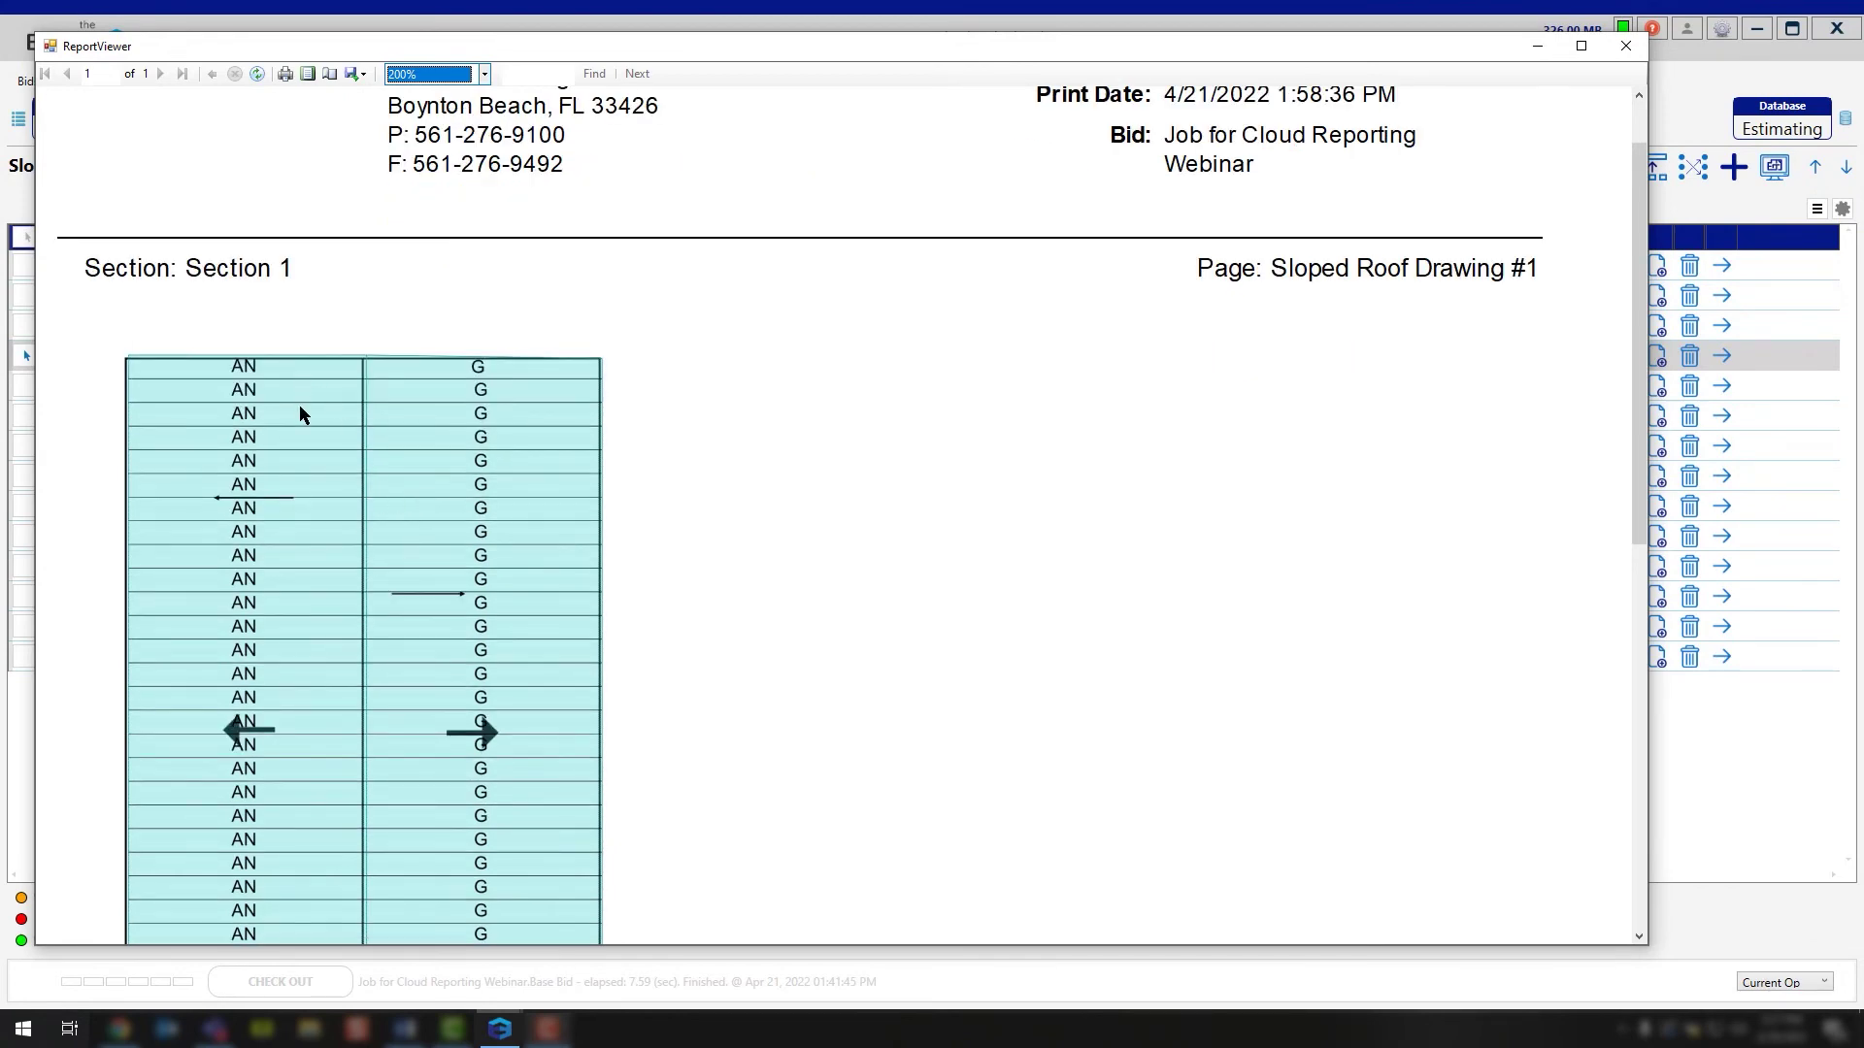
scroll(299, 405, down, 3)
scroll(301, 424, down, 1)
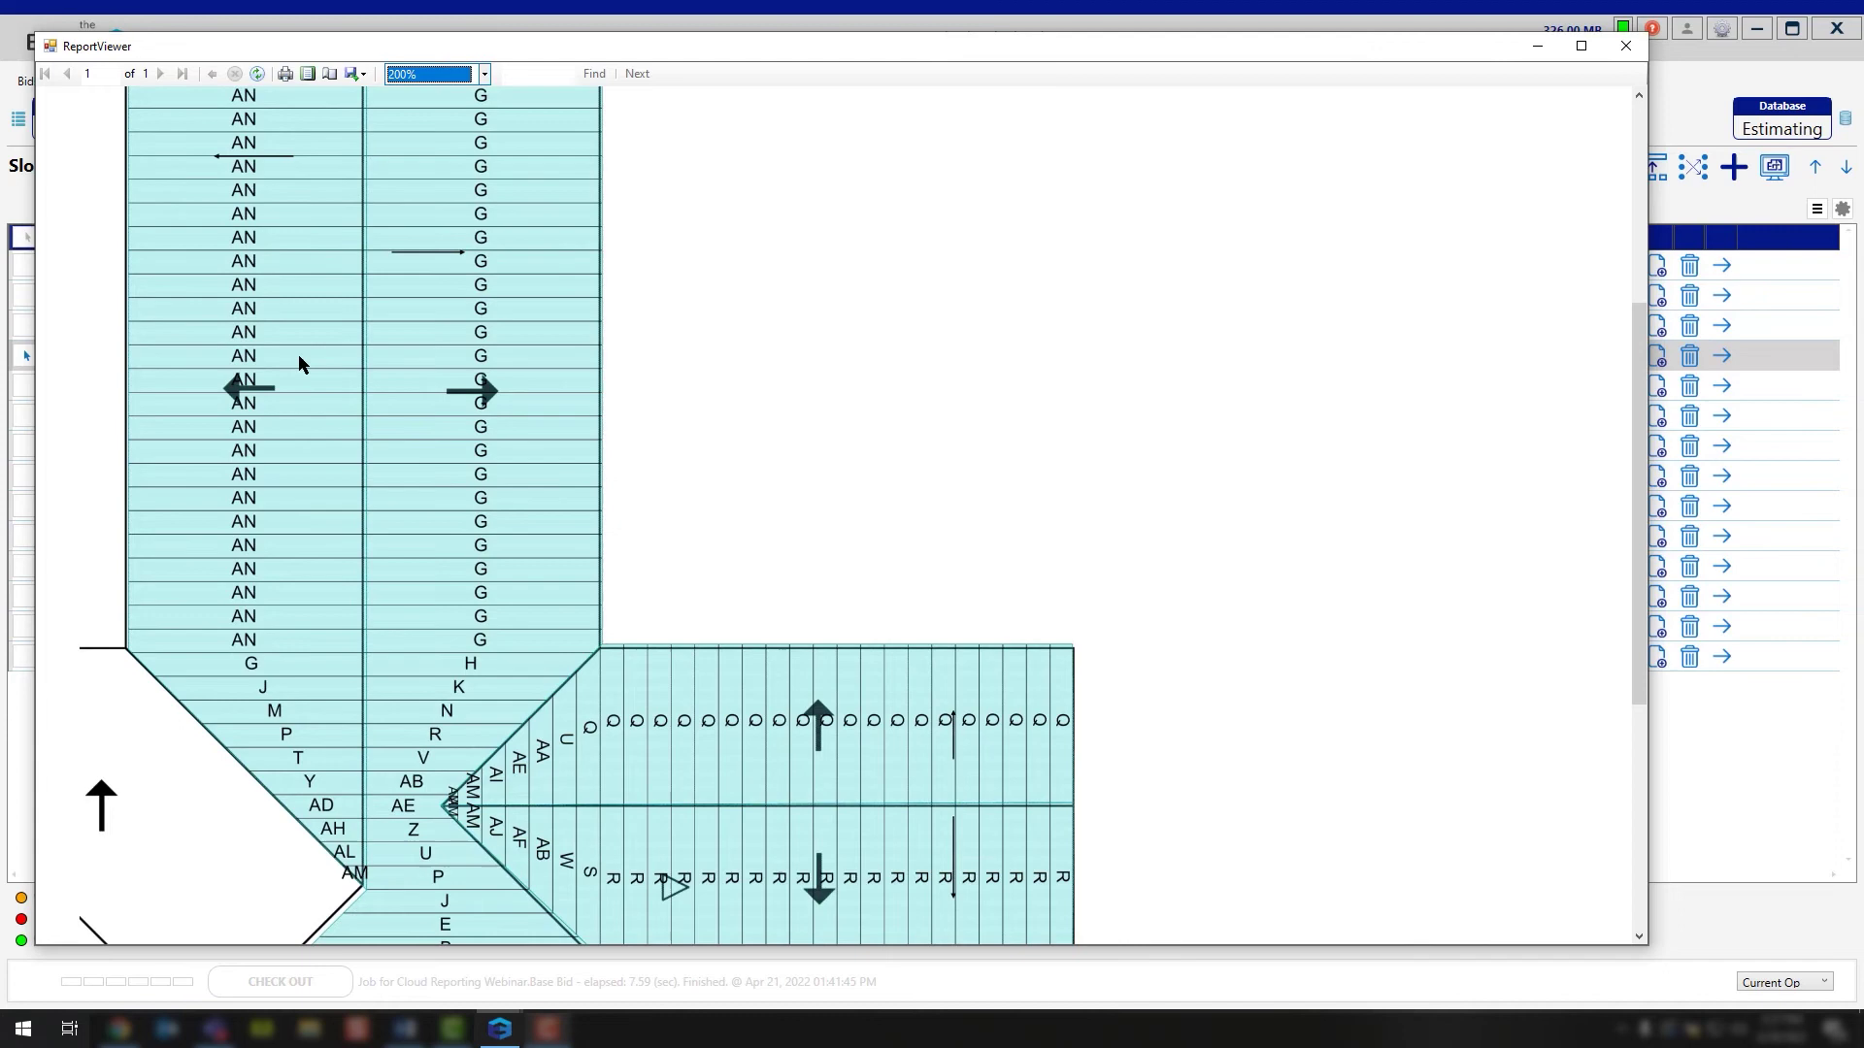
scroll(768, 706, down, 1)
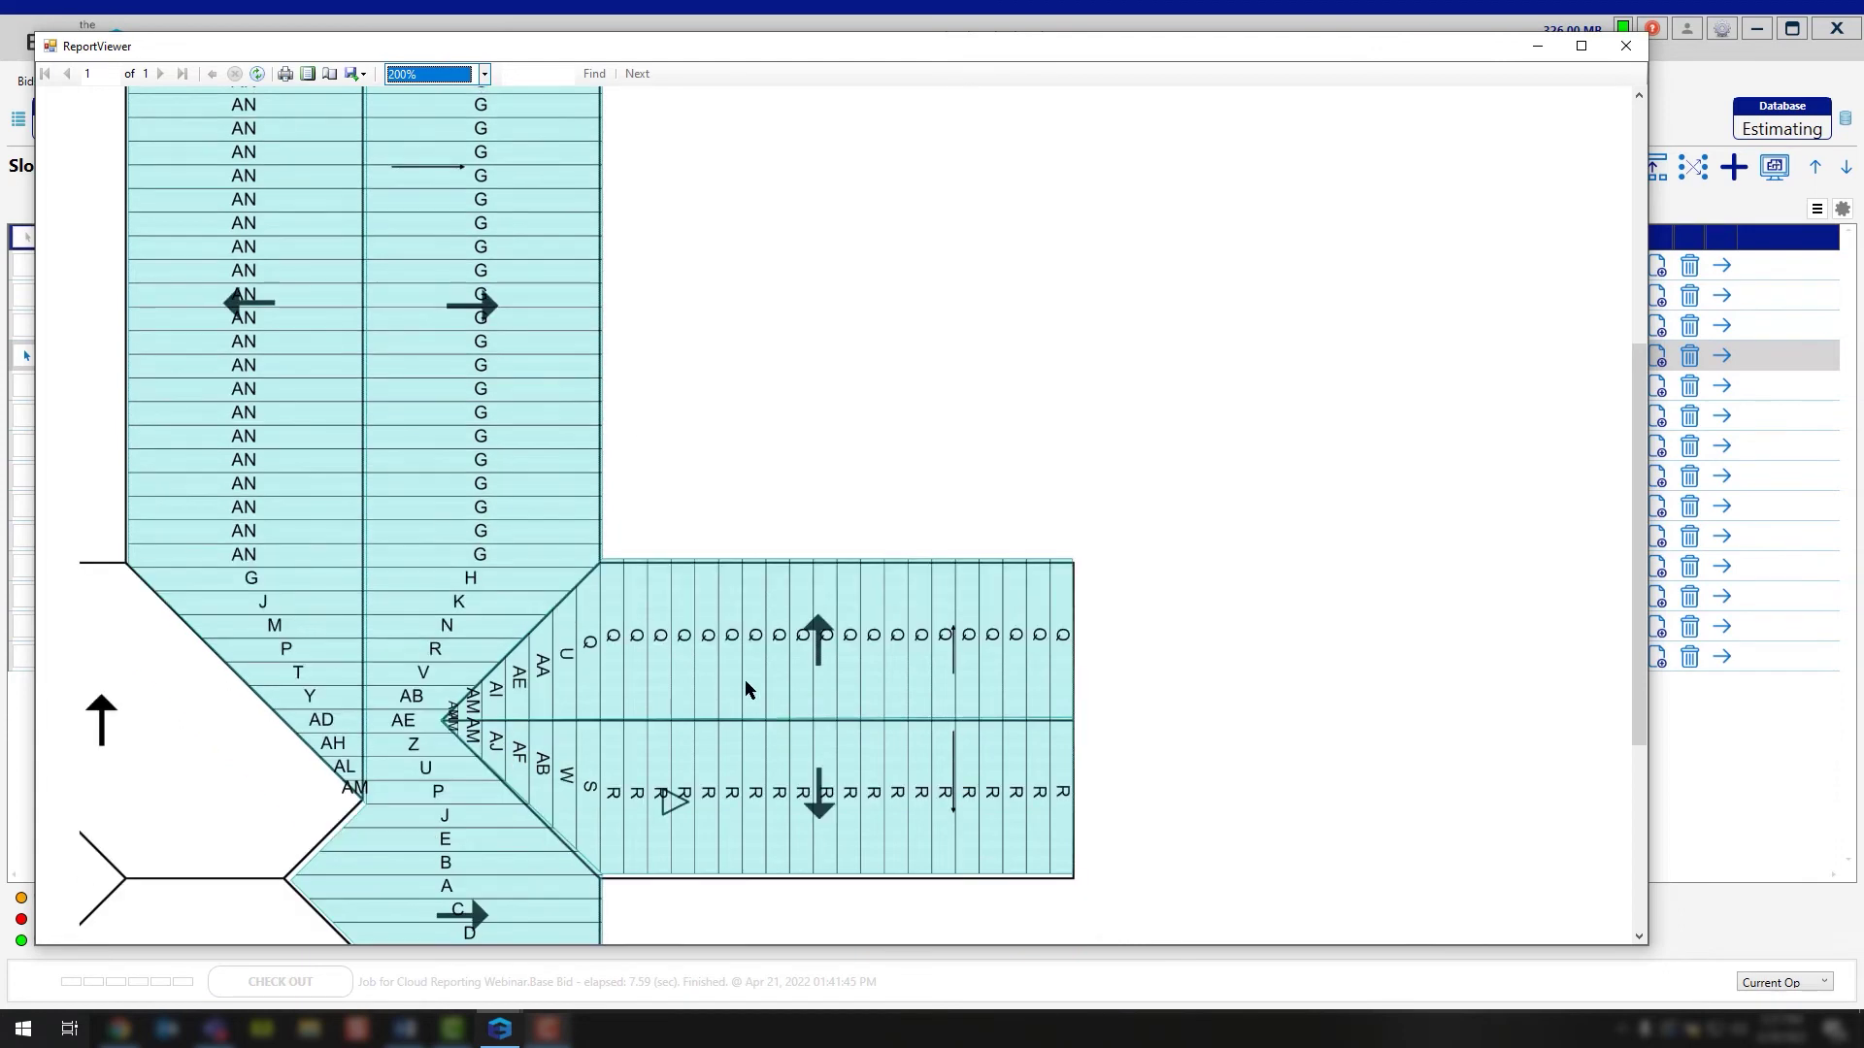
scroll(744, 681, down, 1)
scroll(742, 673, down, 3)
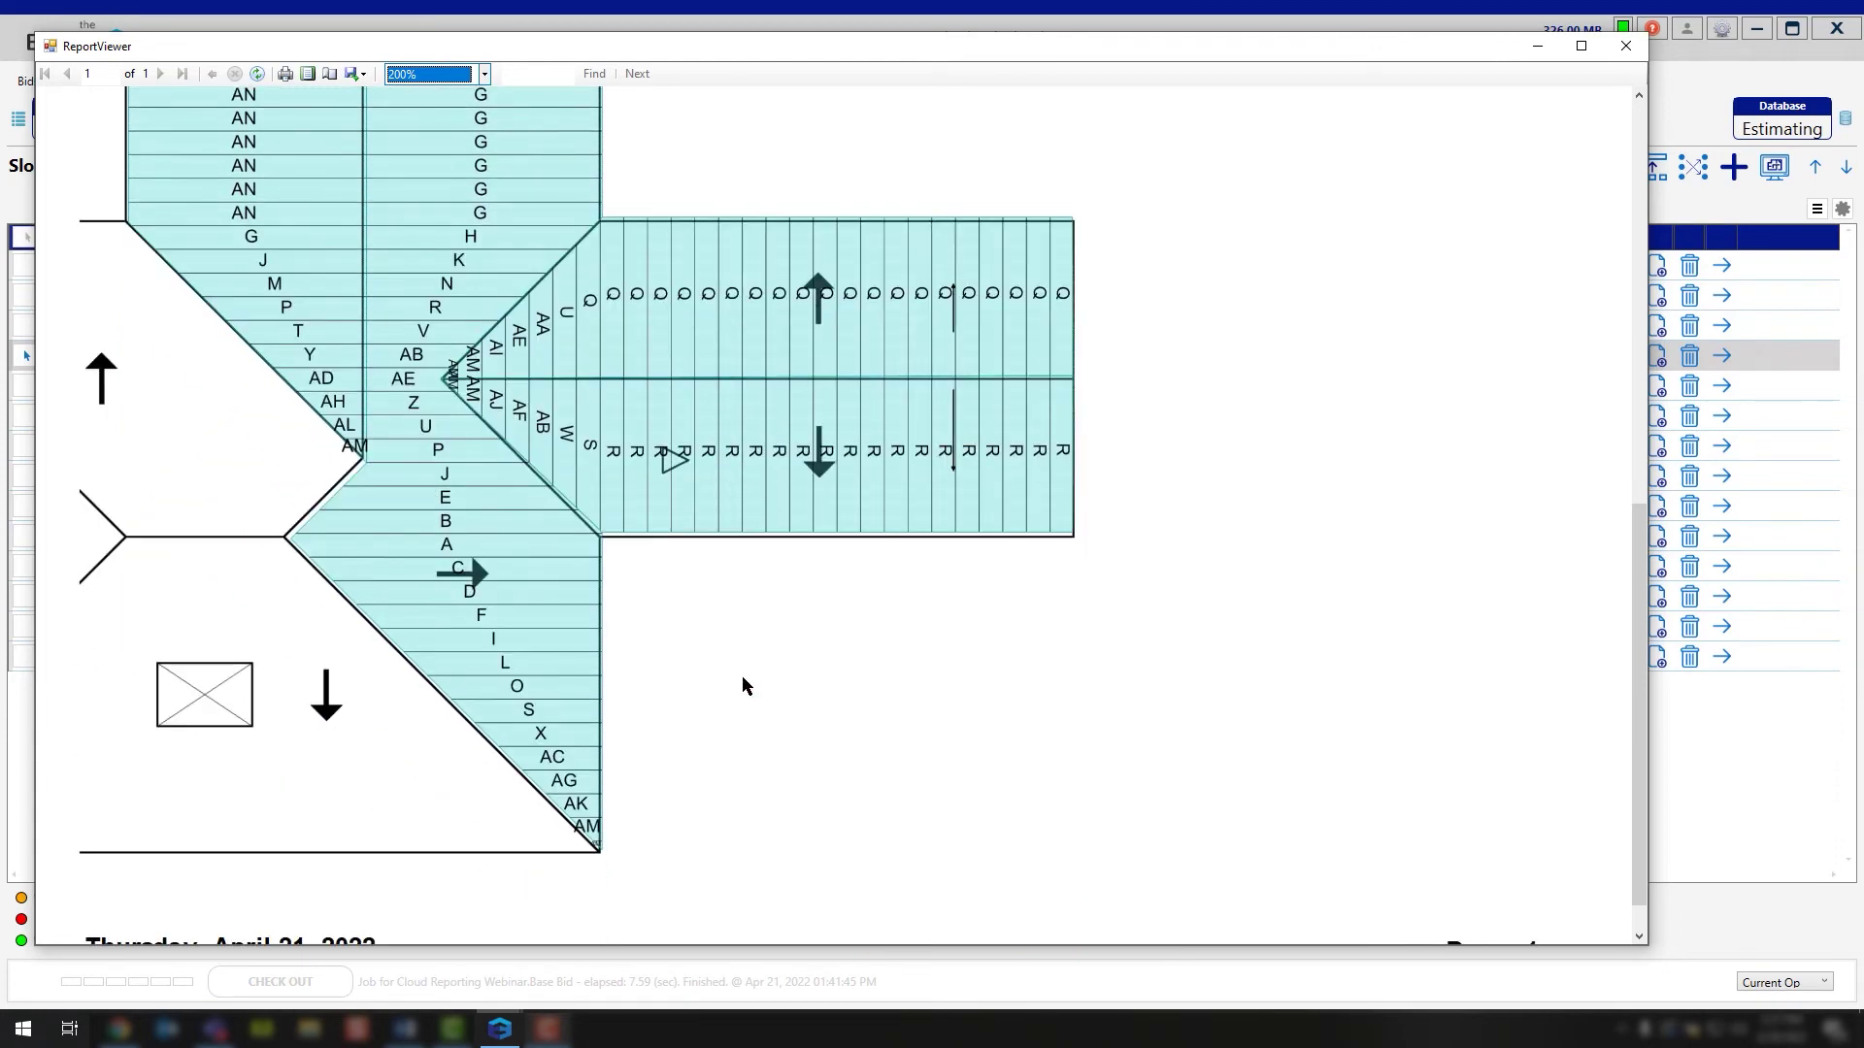
scroll(742, 676, down, 1)
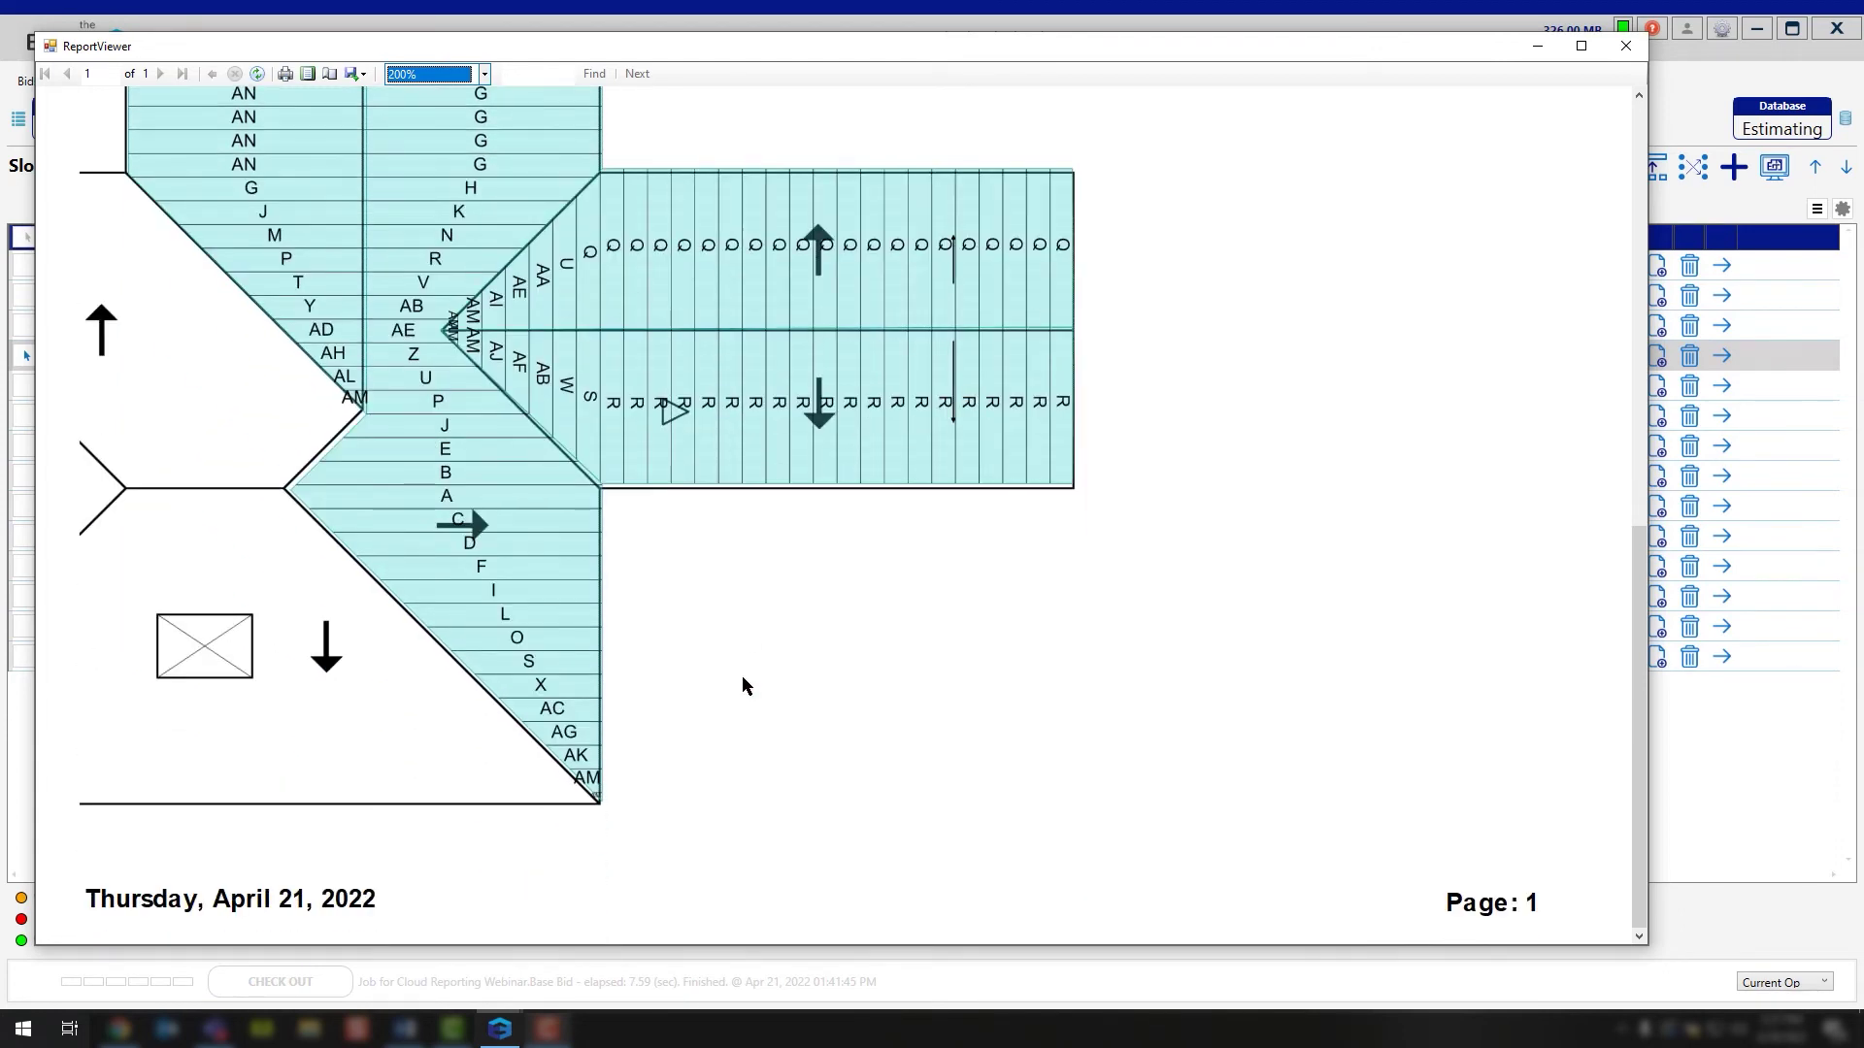
Review the enlarged panel cut list for labels A through AN, then close it
click(1625, 46)
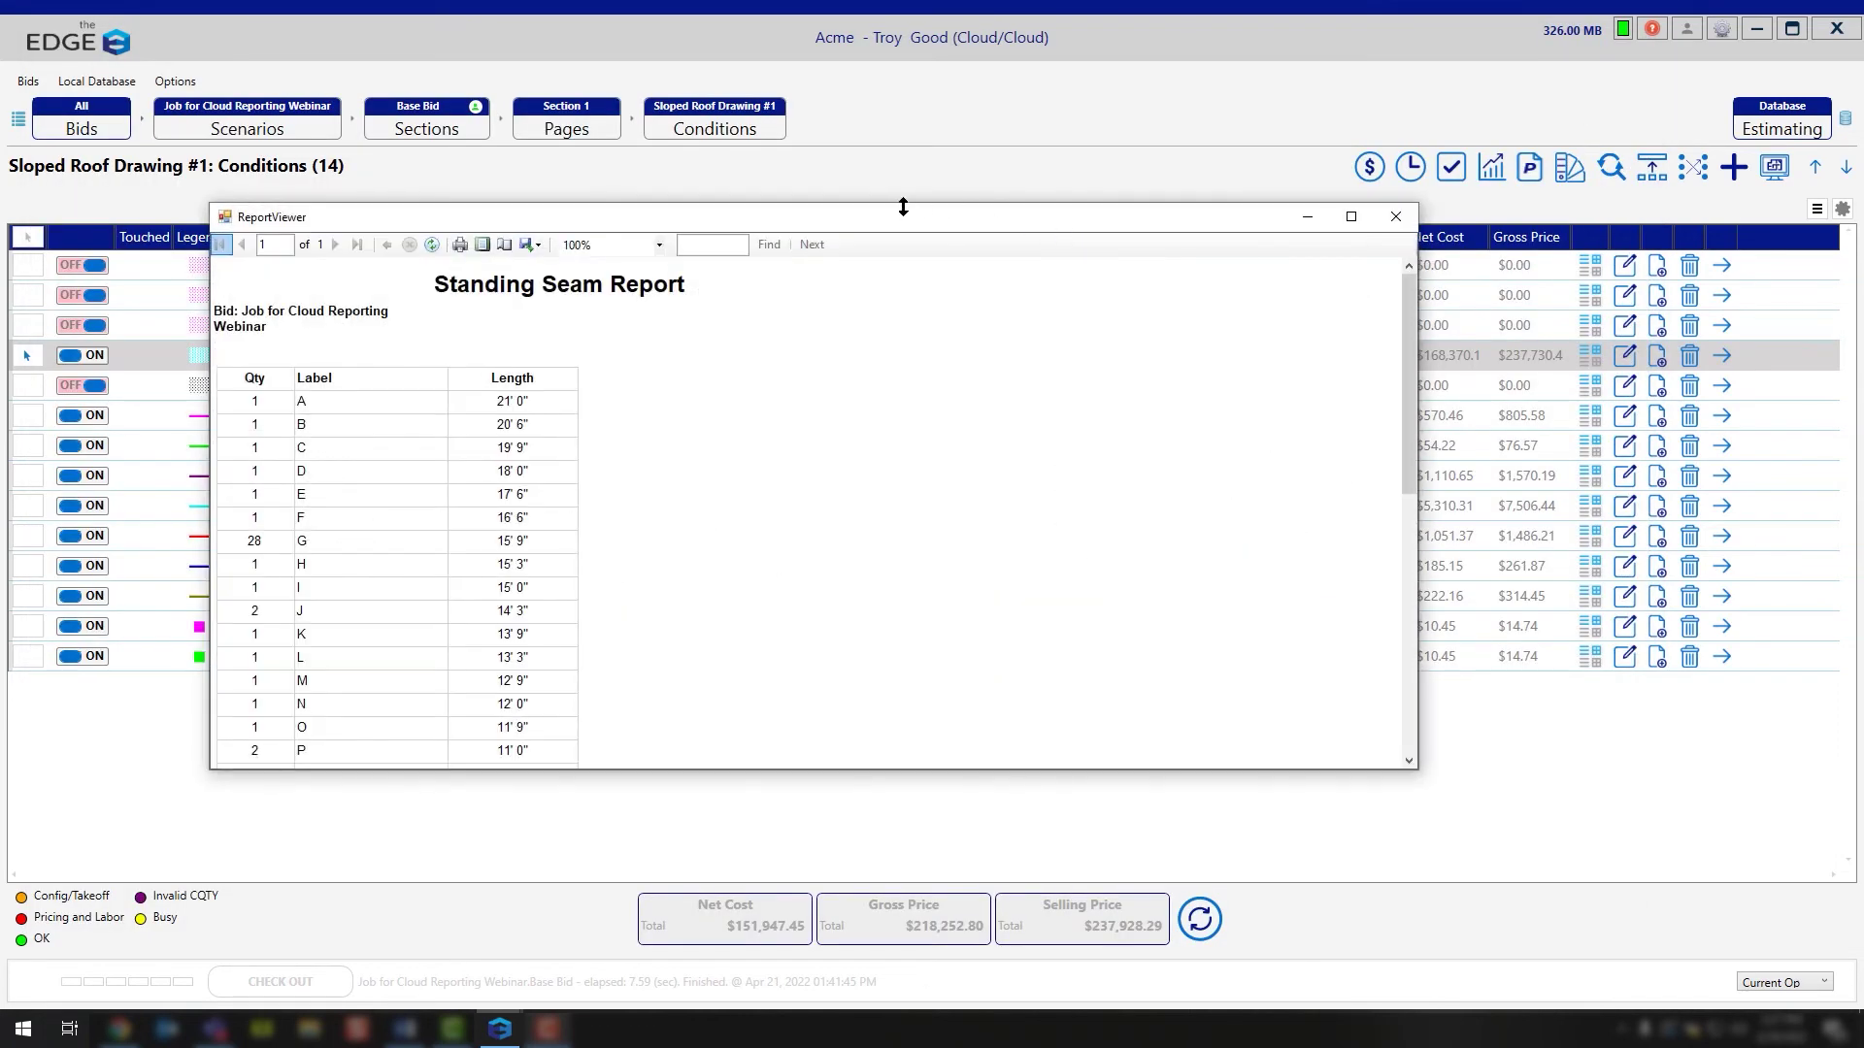
drag(887, 218, 712, 51)
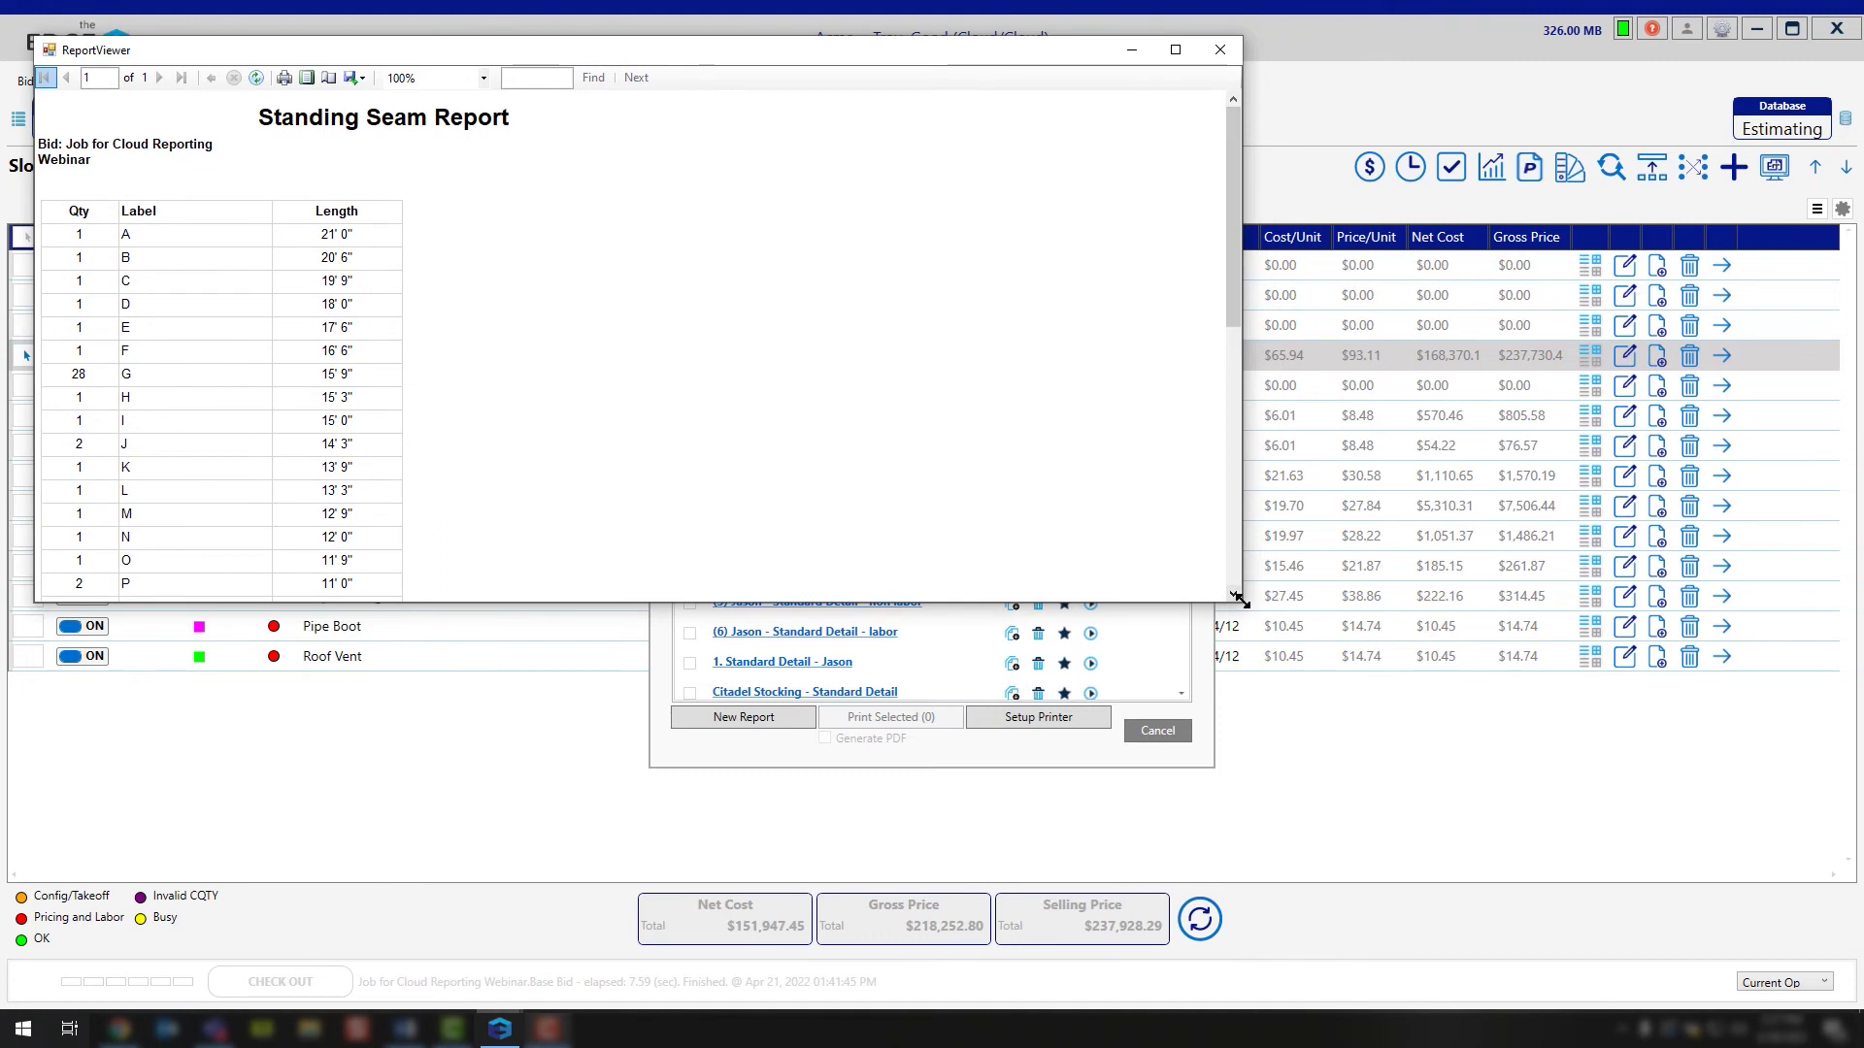
drag(1238, 600, 1419, 959)
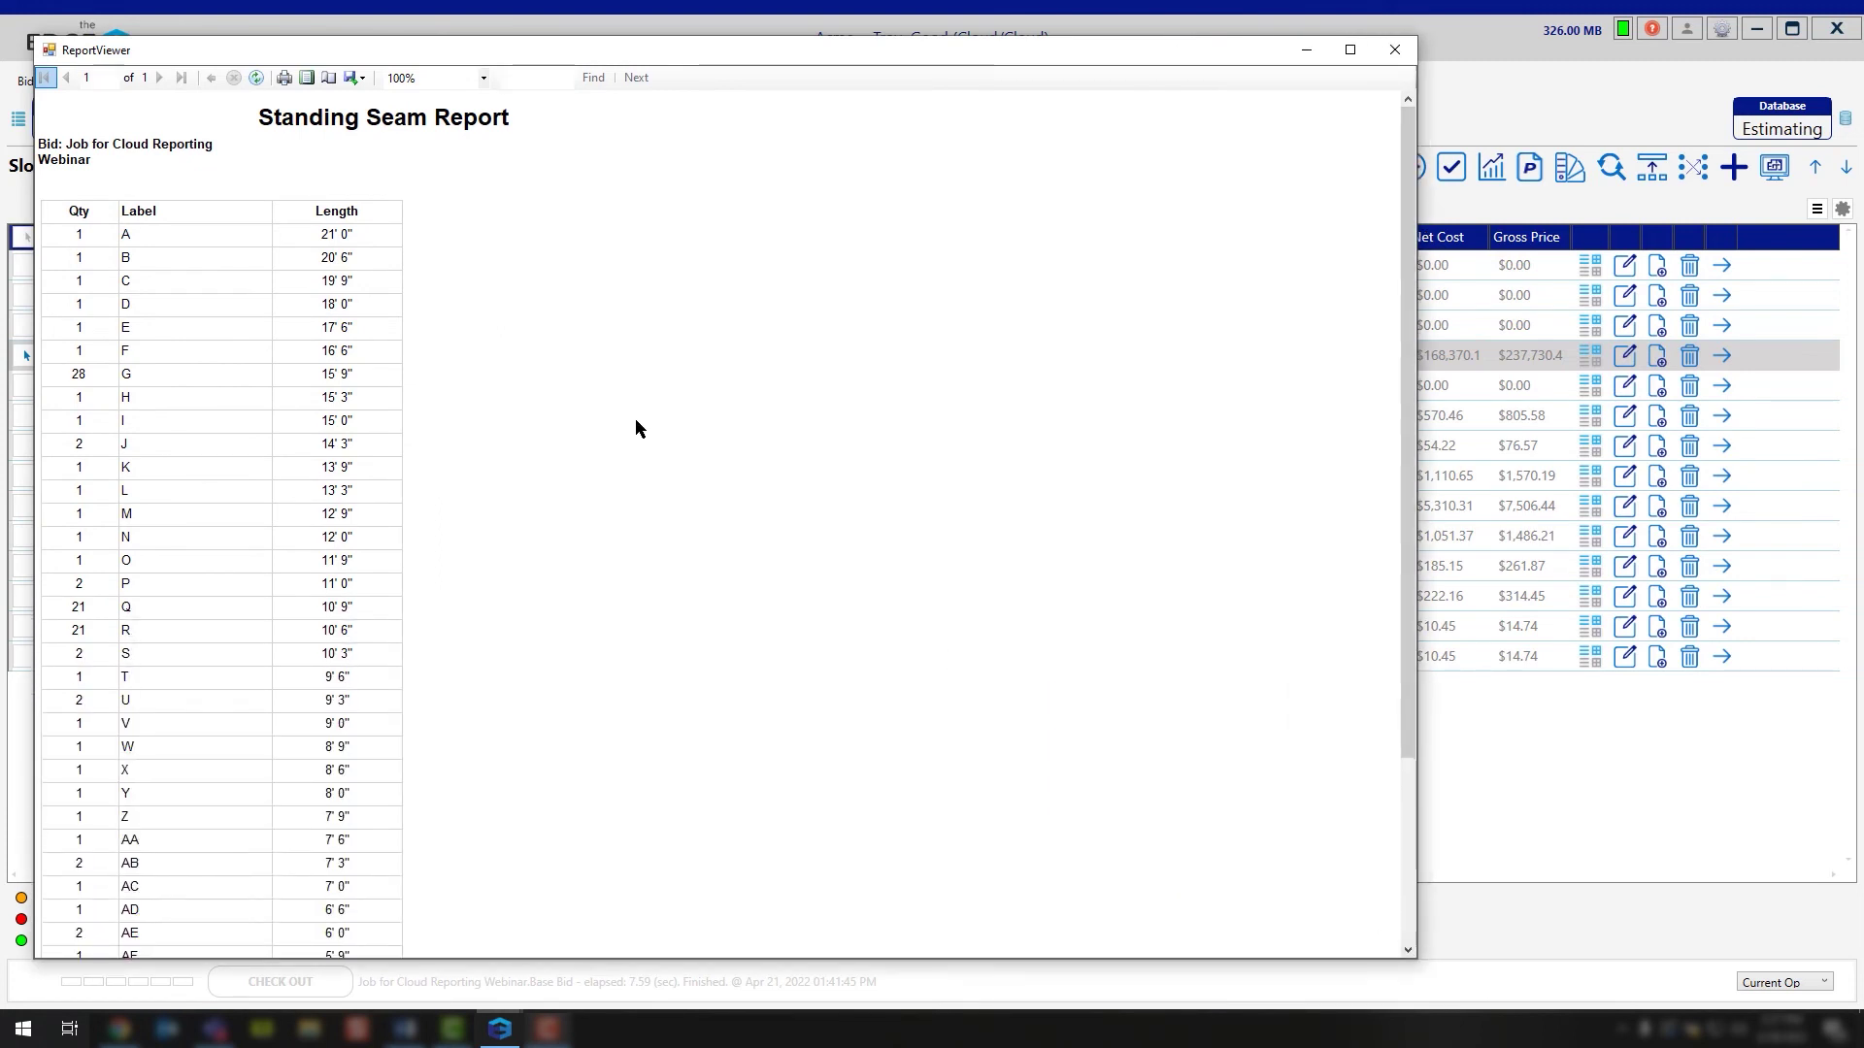
scroll(494, 244, down, 1)
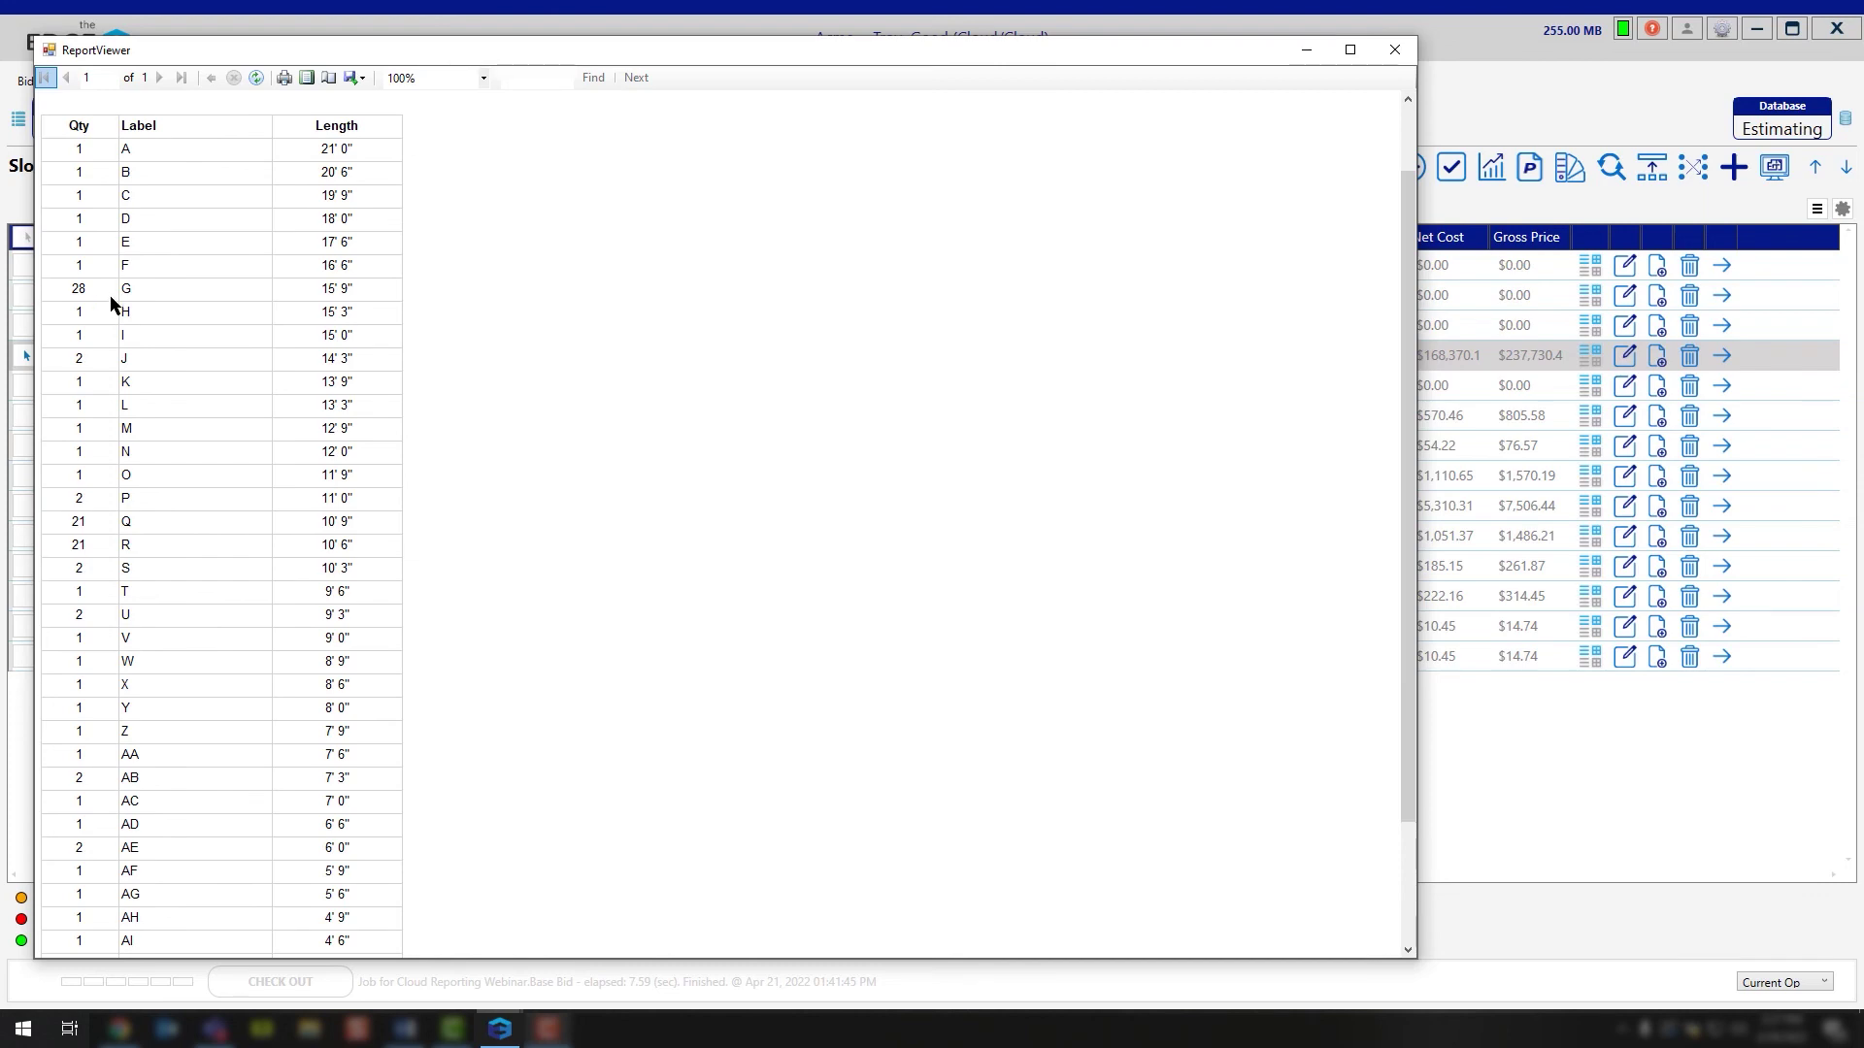
scroll(499, 270, down, 3)
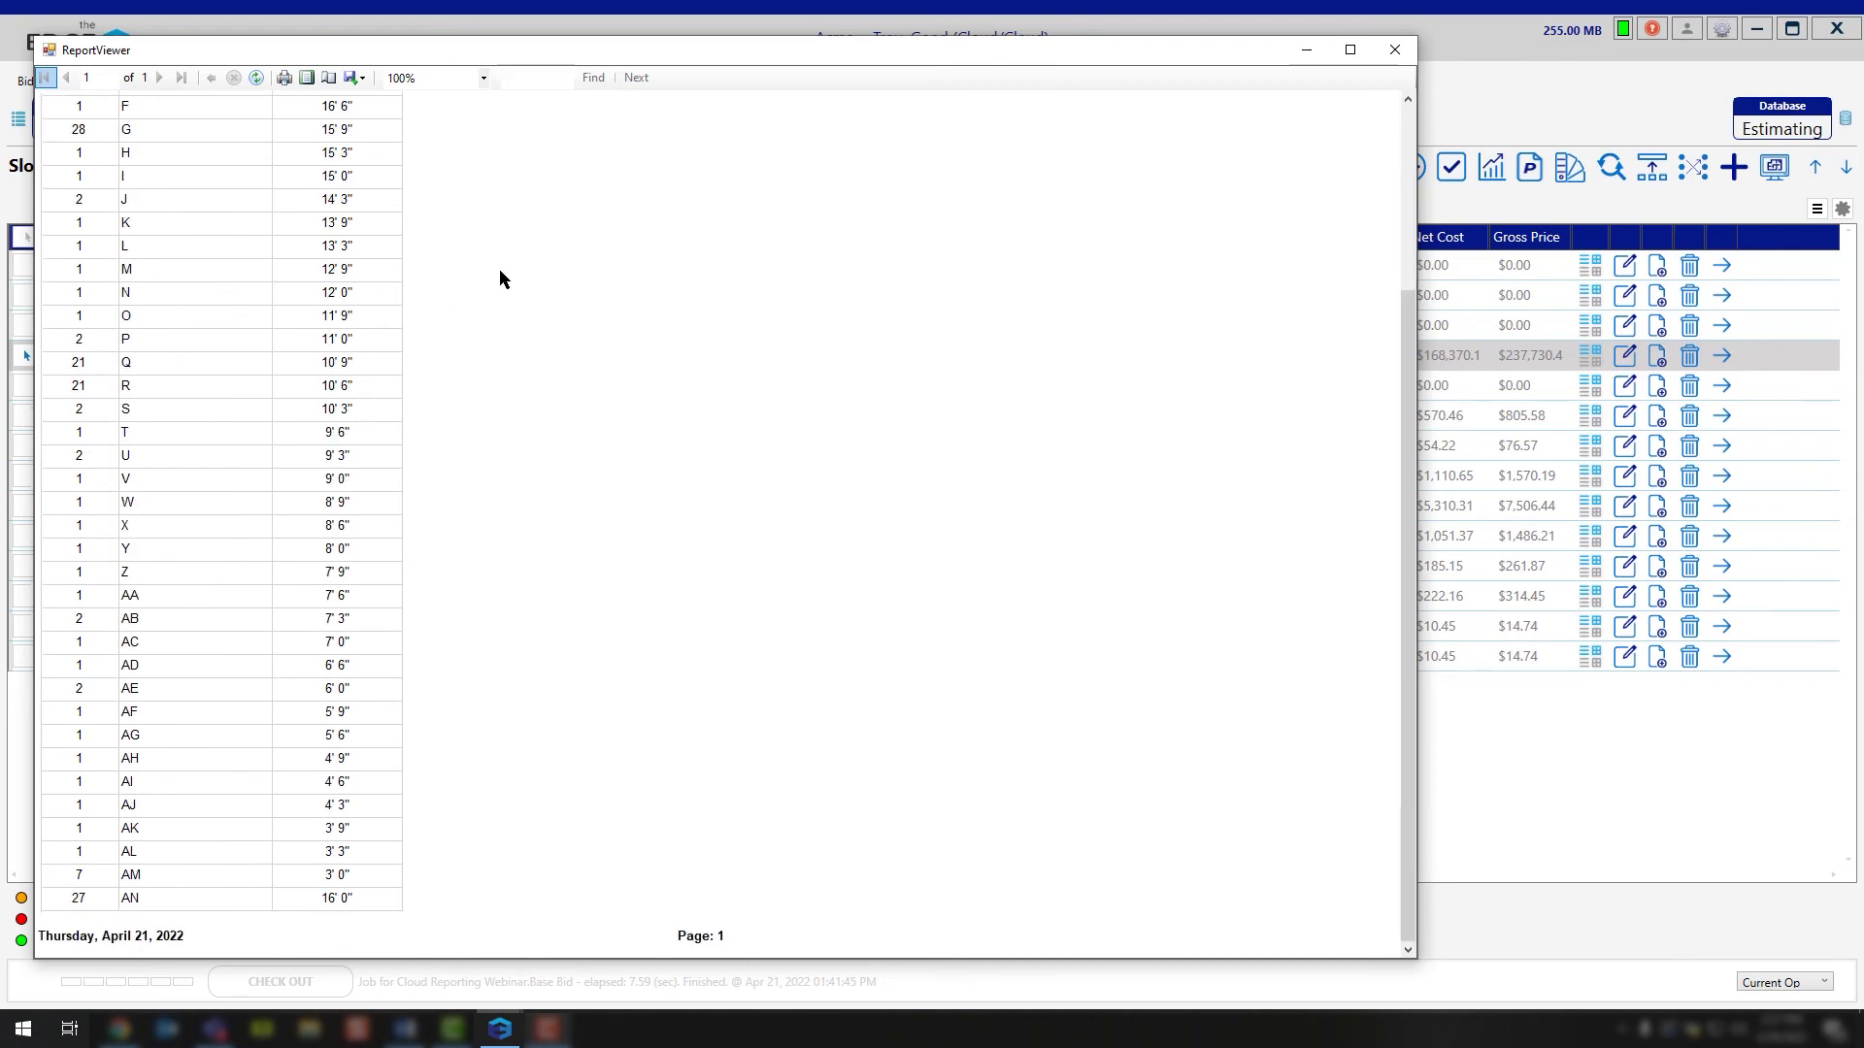
click(1395, 49)
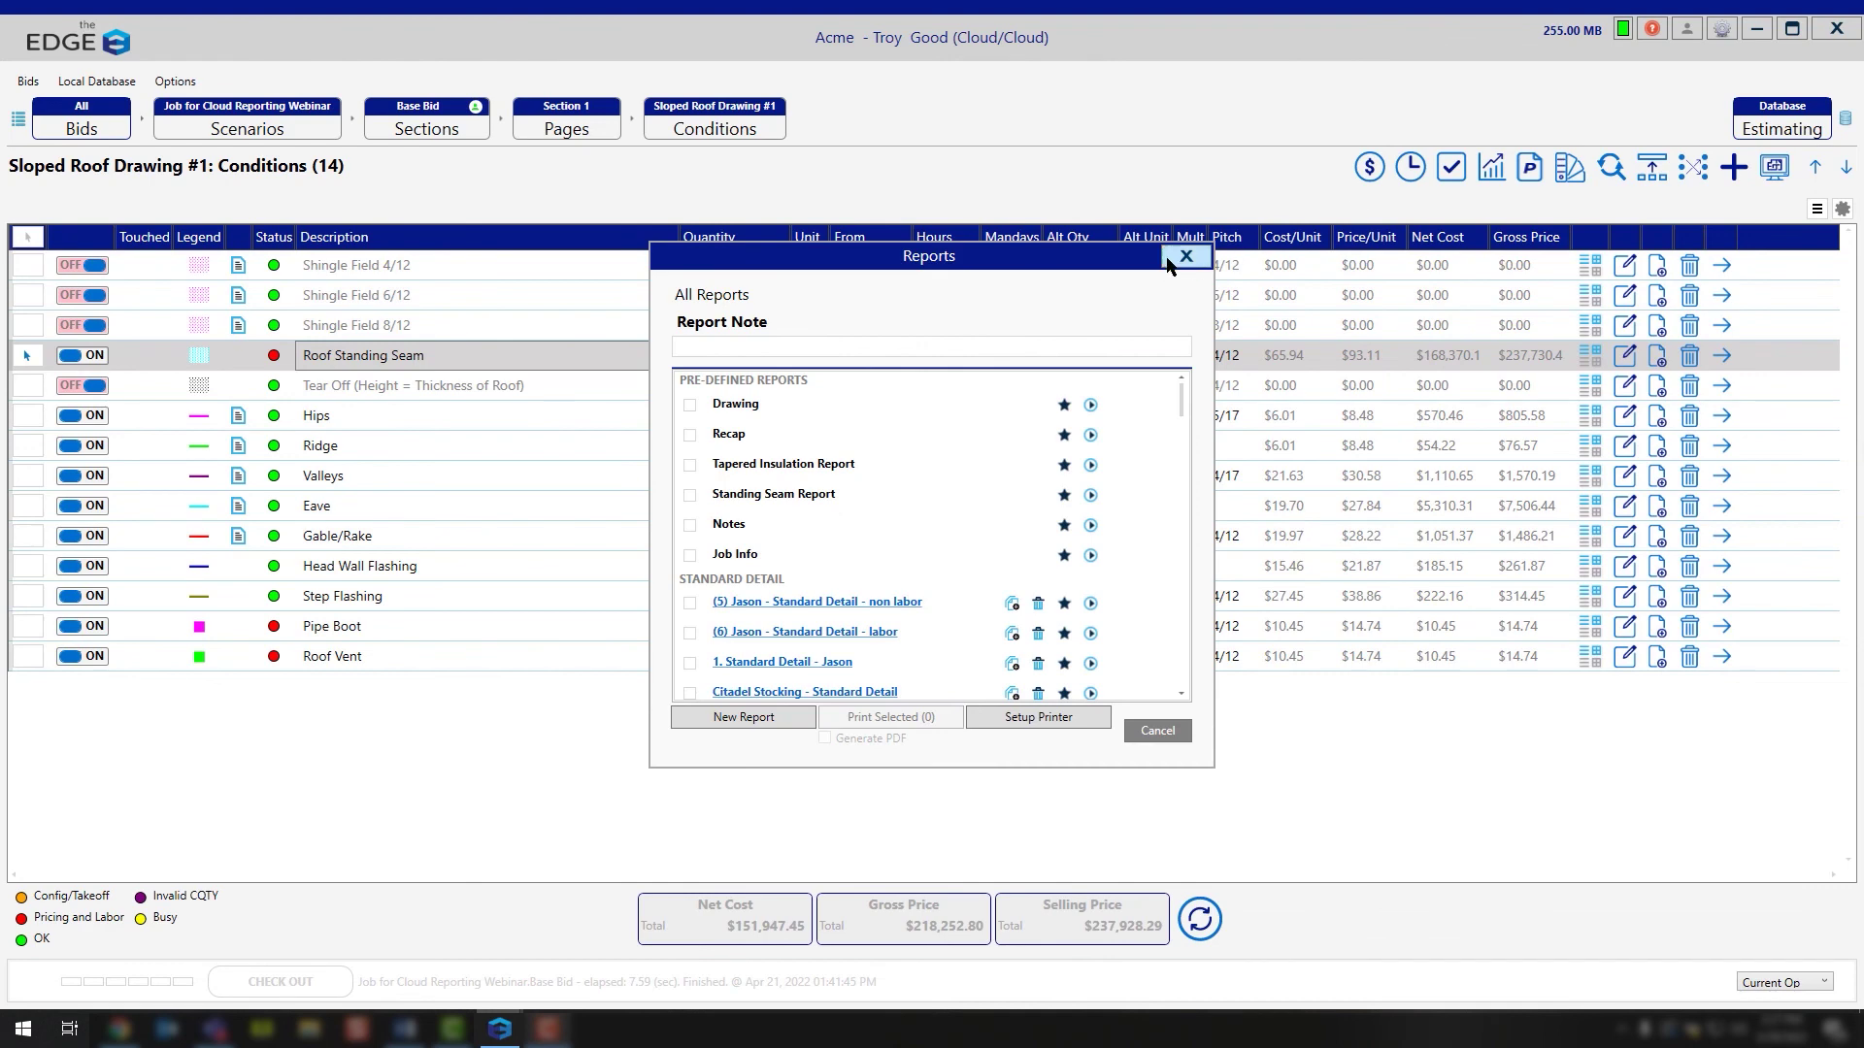
Dismiss the Reports dialog to show the Conditions table with Roof Standing Seam at 2,553.21 SF
click(1186, 256)
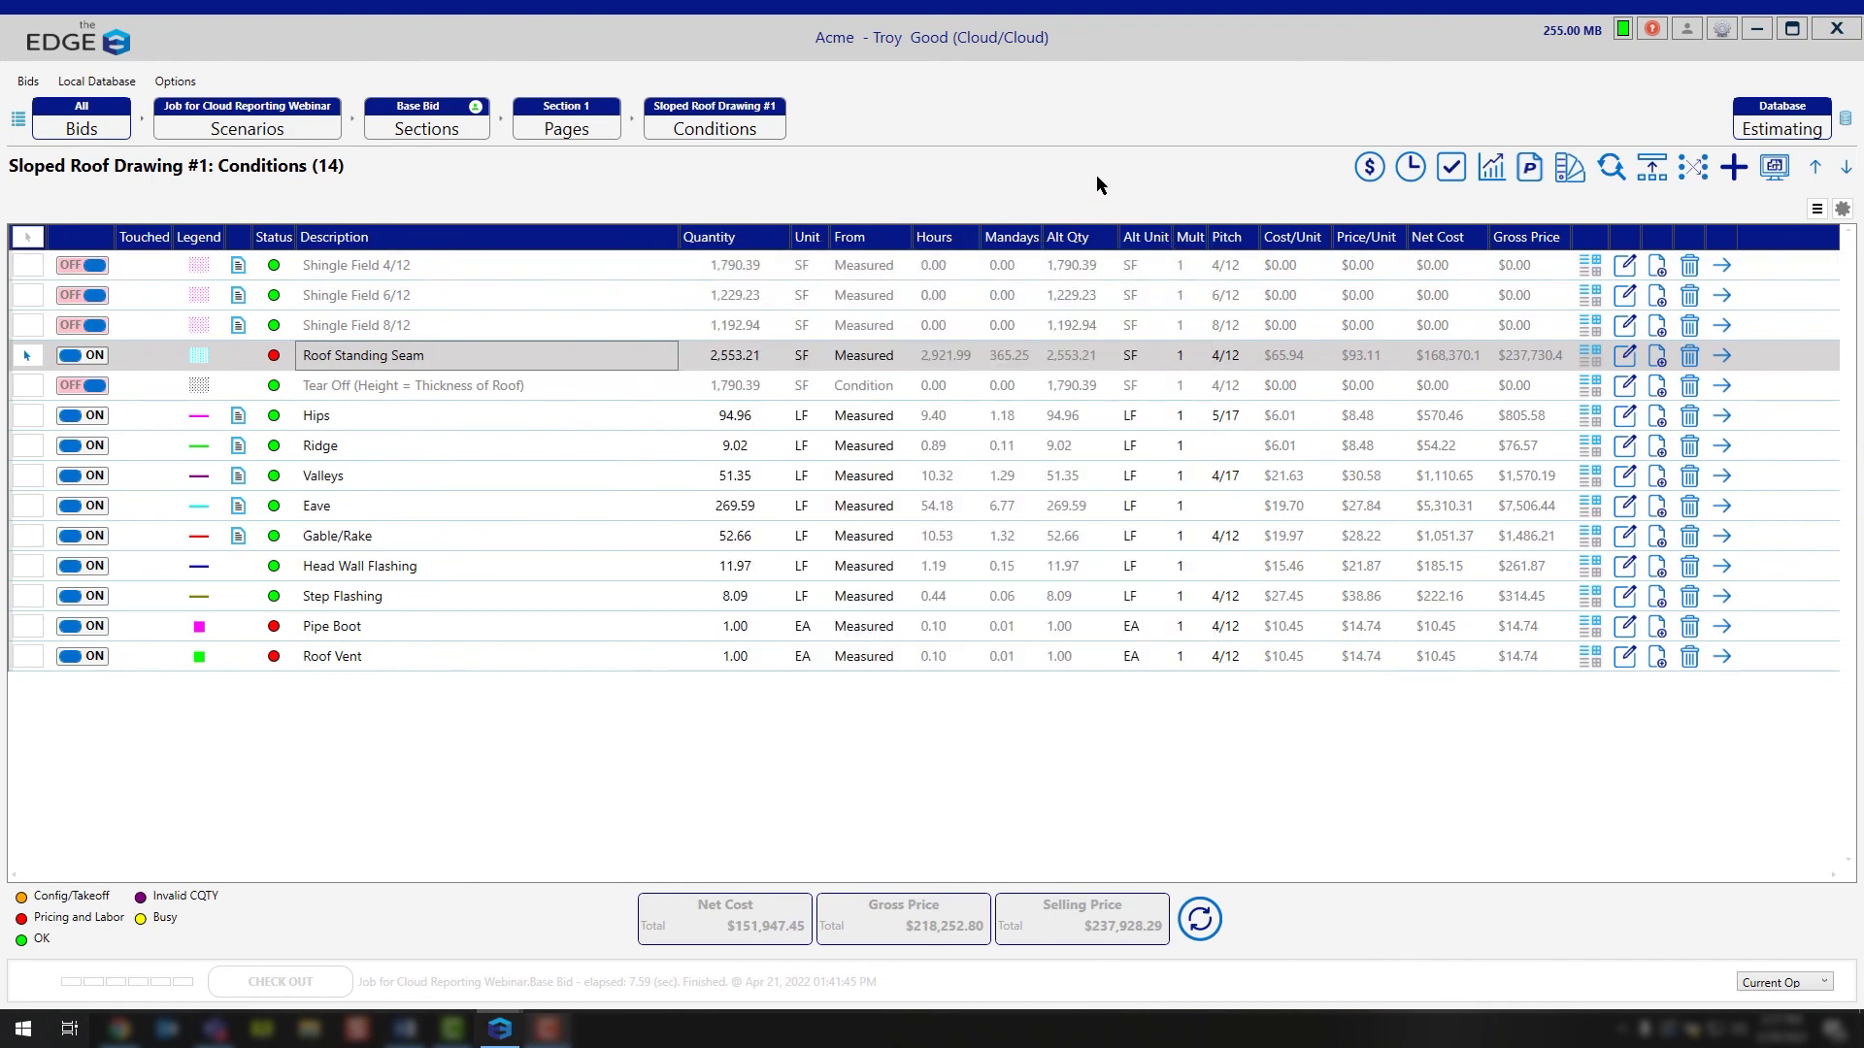